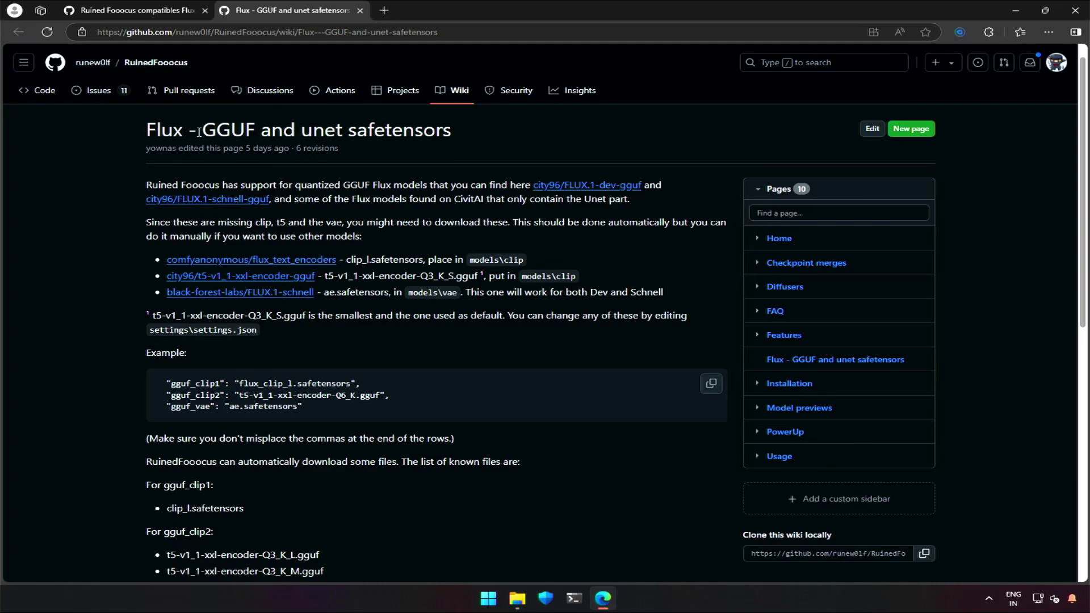
From the Flux GGUF wiki, open the city96 FLUX.1-dev-gguf and FLUX.1-schnell-gguf links in new tabs.
{"action": "left_click_drag", "start_coordinate": [202, 131], "coordinate": [466, 134]}
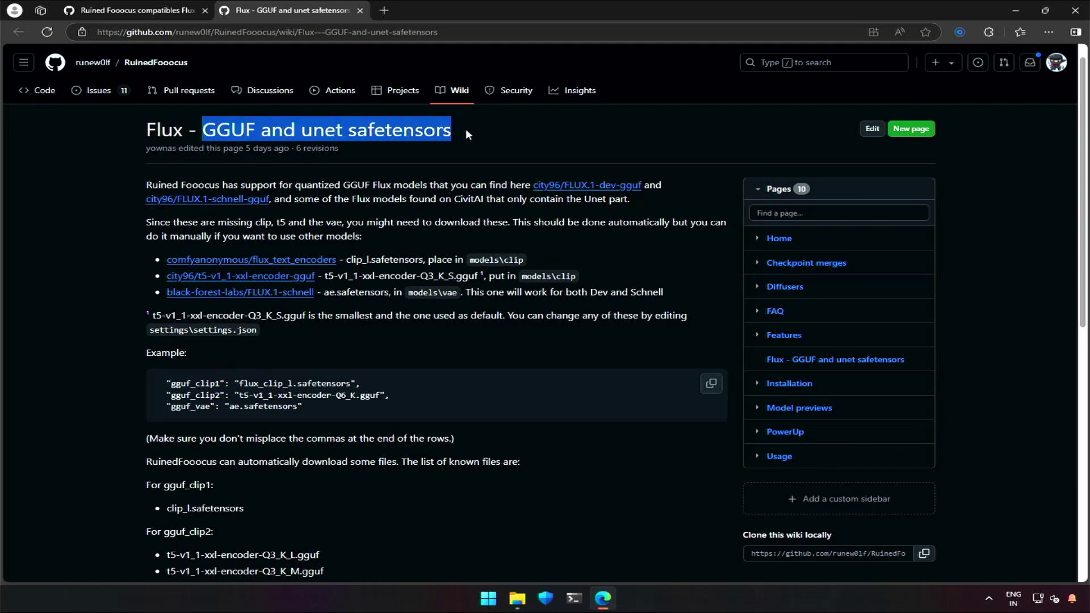
{"action": "left_click", "coordinate": [466, 132]}
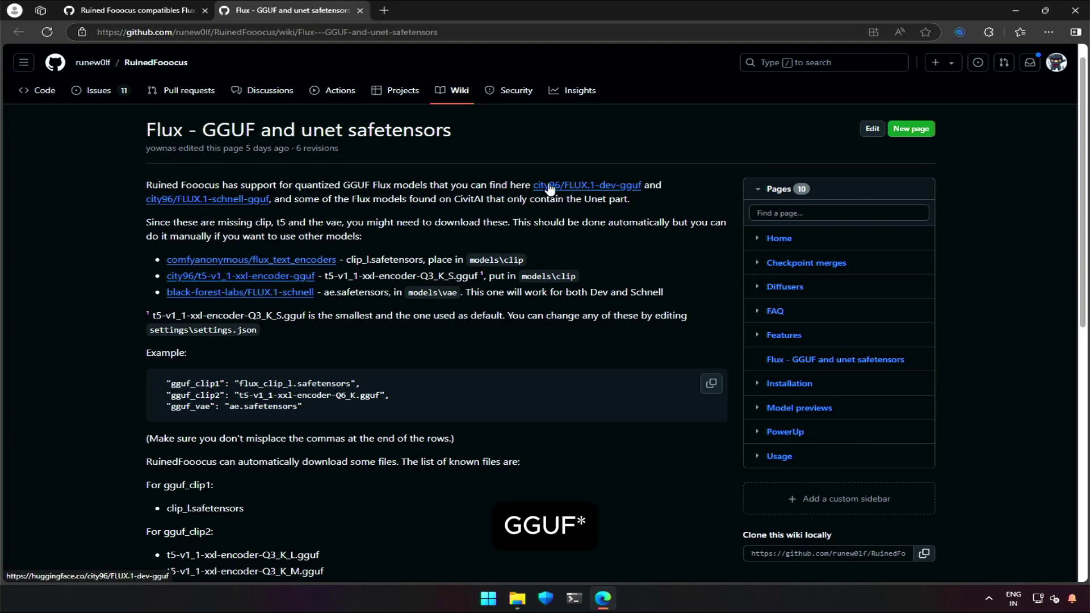
{"action": "right_click", "coordinate": [601, 185]}
{"action": "left_click", "coordinate": [647, 194]}
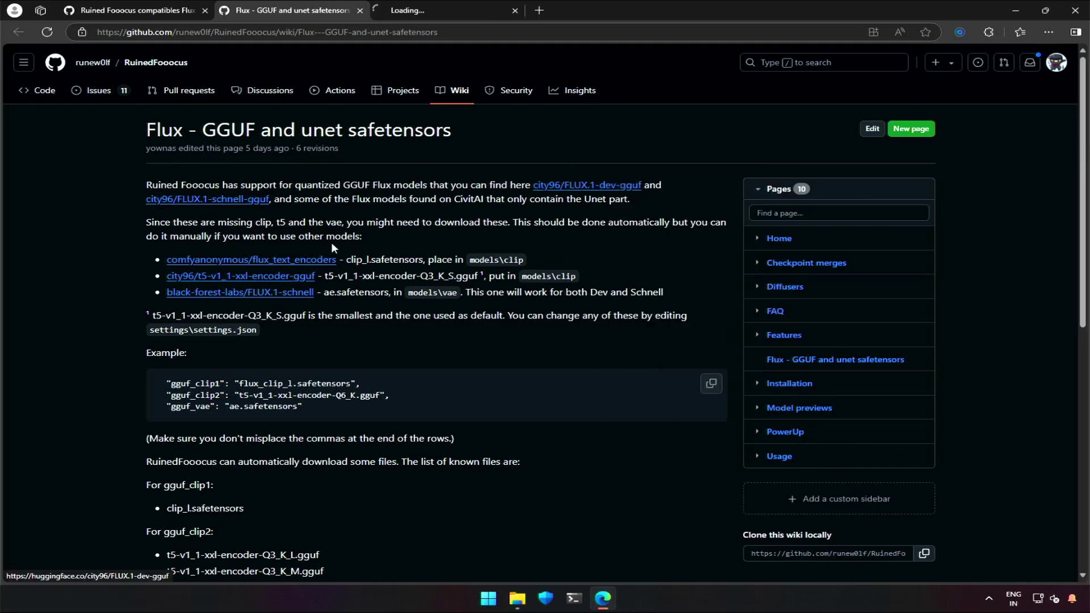
{"action": "right_click", "coordinate": [240, 202]}
{"action": "left_click", "coordinate": [252, 210]}
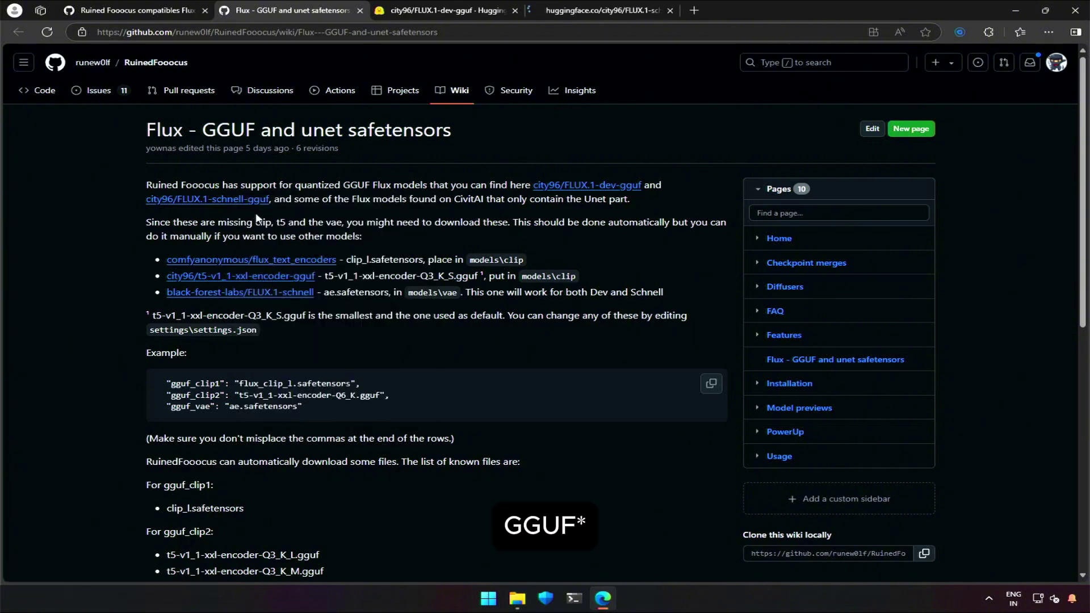
Show the FLUX.1-dev-gguf repository's Files and versions list and review the quantized files.
{"action": "left_click", "coordinate": [428, 10]}
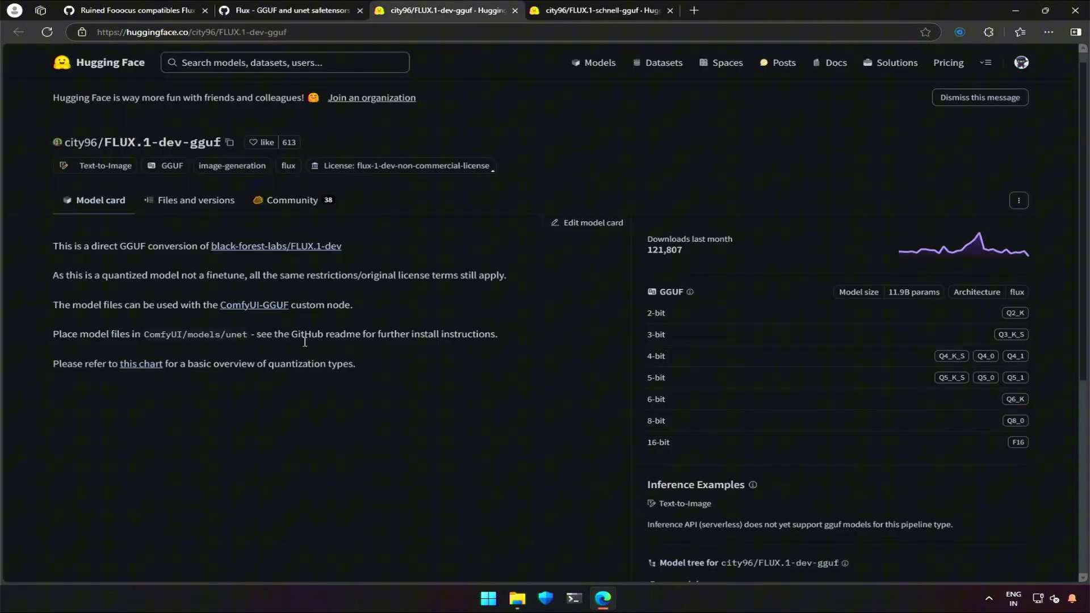
{"action": "left_click", "coordinate": [188, 209]}
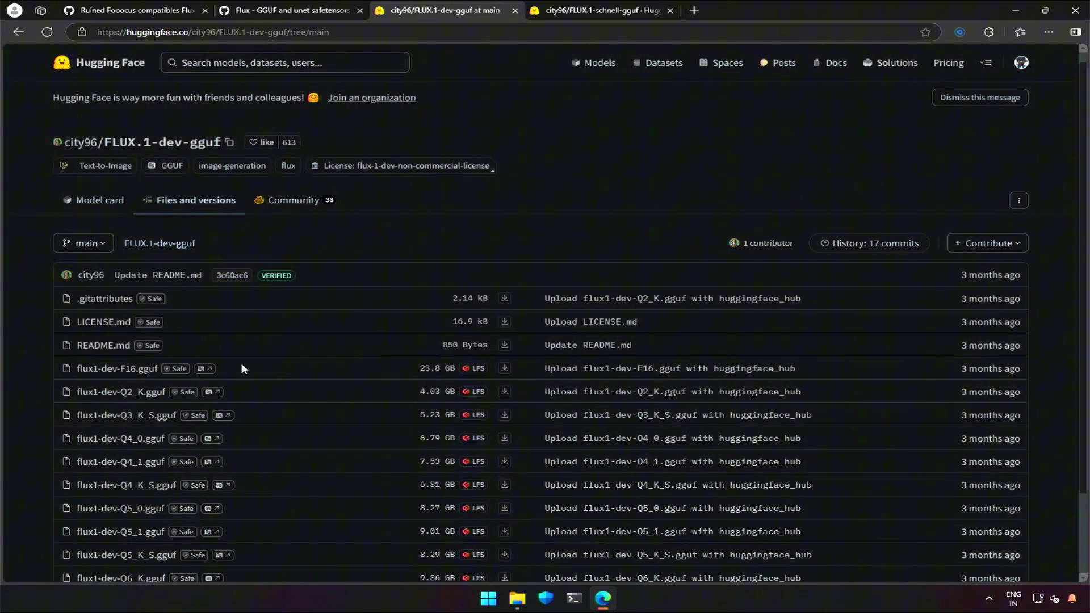
{"action": "scroll", "coordinate": [240, 362], "scroll_direction": "down", "scroll_amount": 2}
{"action": "left_click_drag", "start_coordinate": [70, 293], "coordinate": [242, 530]}
{"action": "left_click", "coordinate": [153, 550]}
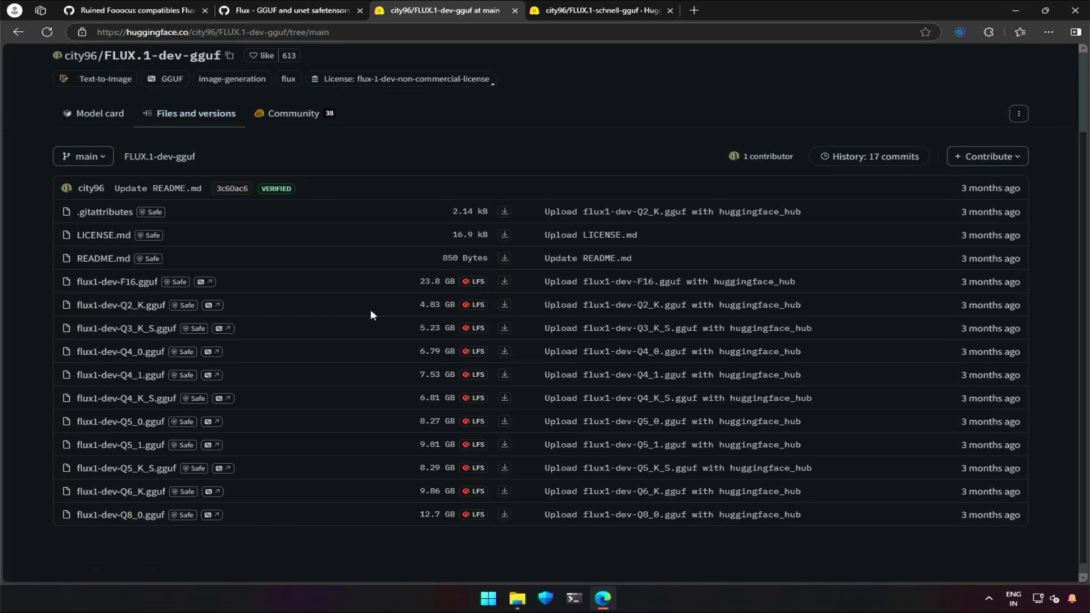
Show the FLUX.1-schnell-gguf Files and versions list and review its quantized files, Q2_K to F16.
{"action": "left_click", "coordinate": [596, 10]}
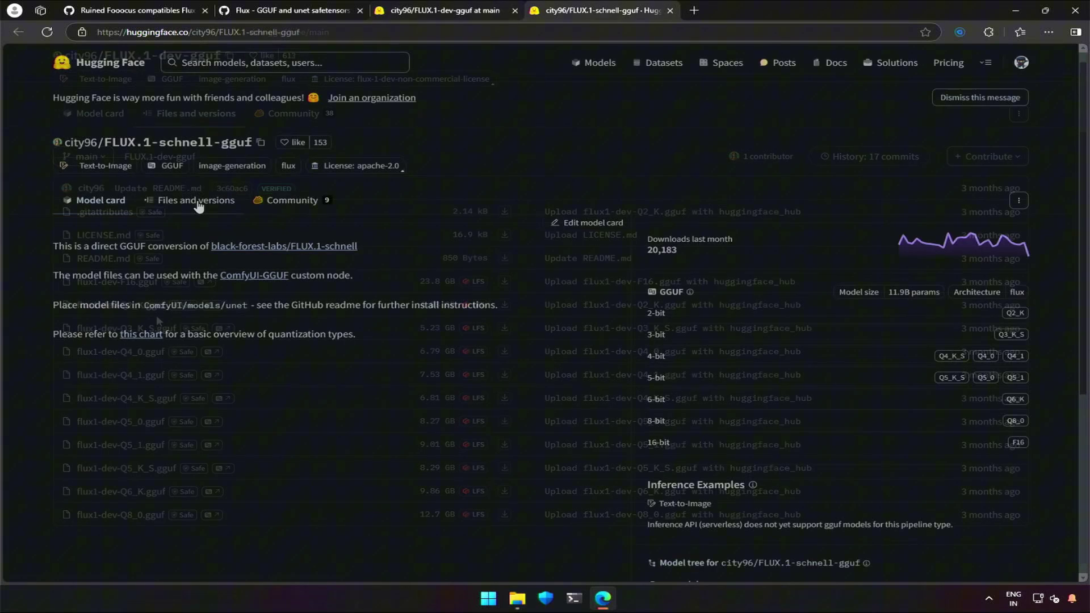
{"action": "left_click", "coordinate": [199, 205]}
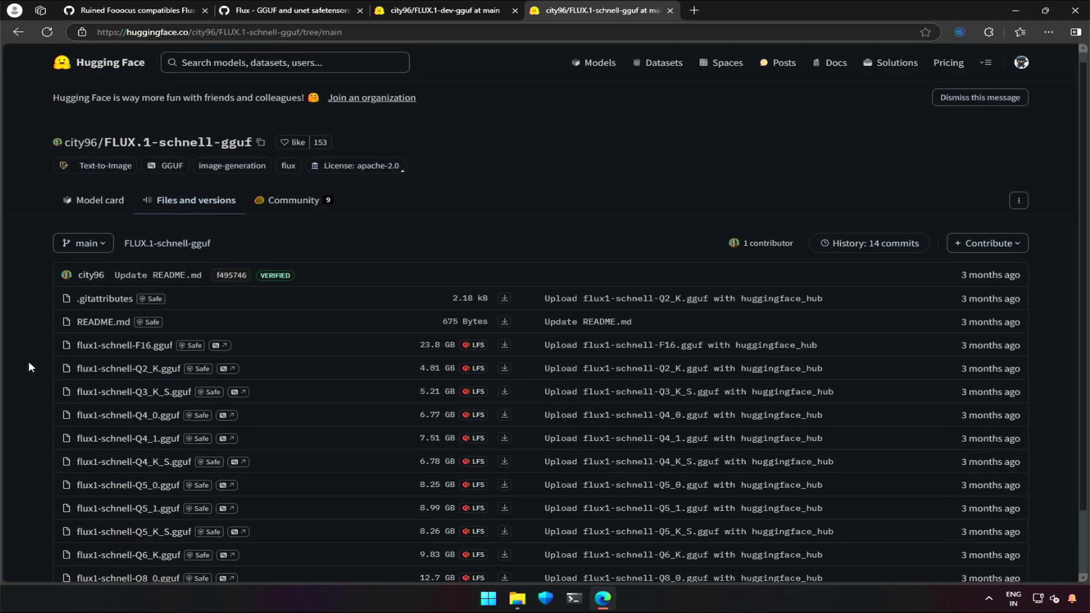
{"action": "left_click_drag", "start_coordinate": [29, 361], "coordinate": [163, 542]}
{"action": "scroll", "coordinate": [168, 412], "scroll_direction": "down", "scroll_amount": 1}
{"action": "left_click", "coordinate": [253, 531]}
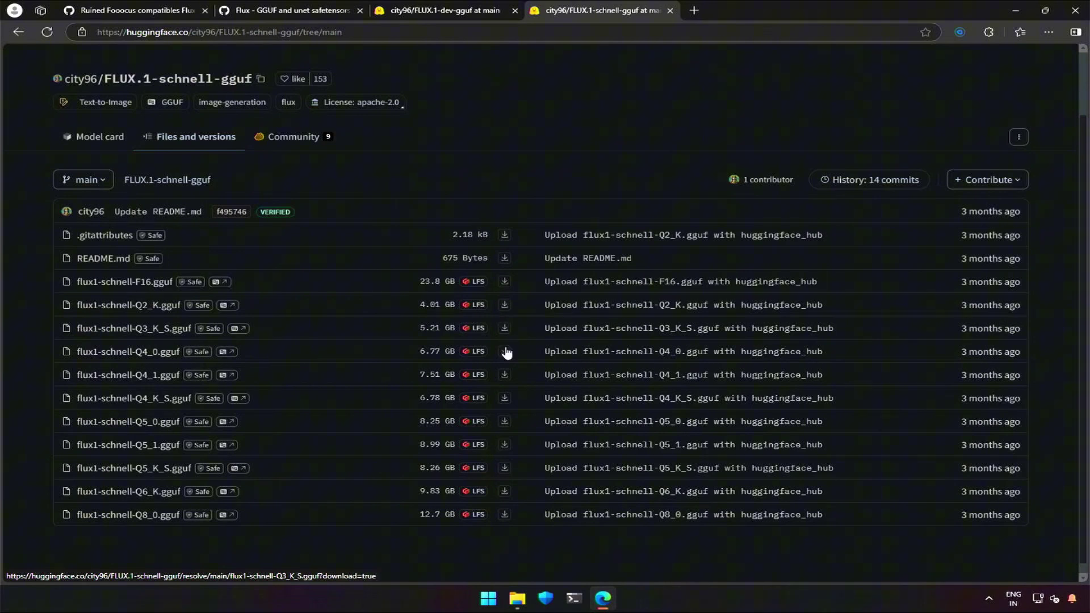
Back on the wiki, read the note that Civitai models are Unet-only and need clip, t5 and vae.
{"action": "key", "text": "ctrl+2"}
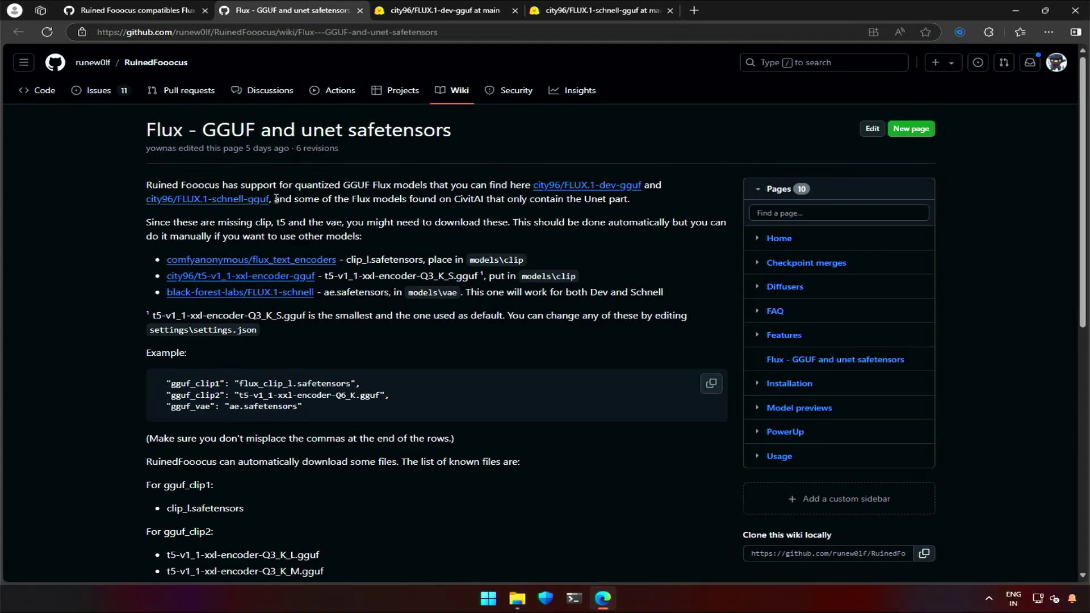
{"action": "left_click_drag", "start_coordinate": [276, 199], "coordinate": [628, 213]}
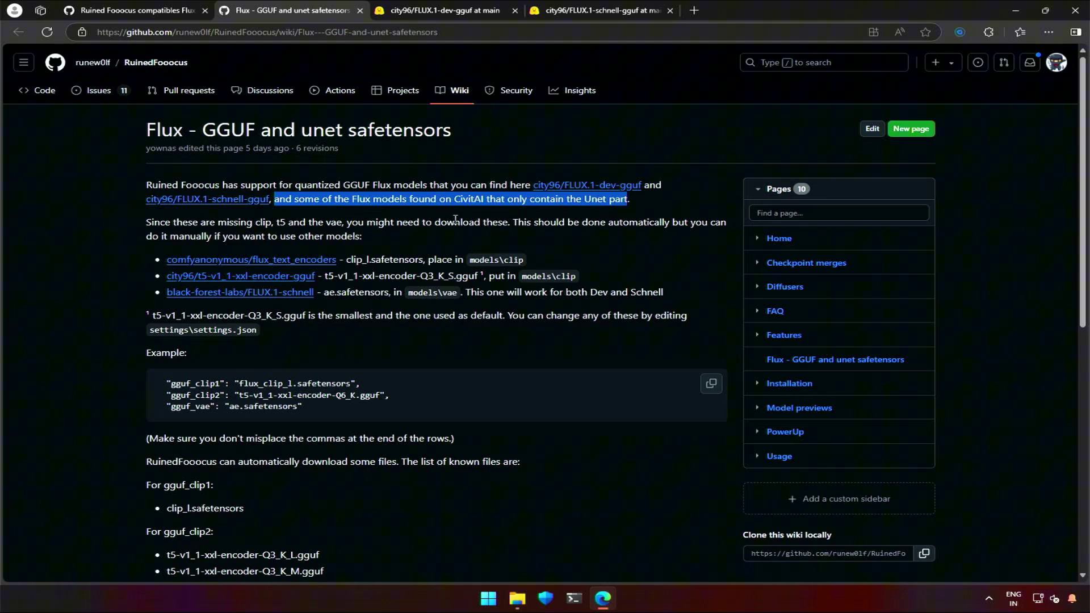
{"action": "left_click", "coordinate": [611, 220]}
{"action": "left_click_drag", "start_coordinate": [585, 204], "coordinate": [627, 199]}
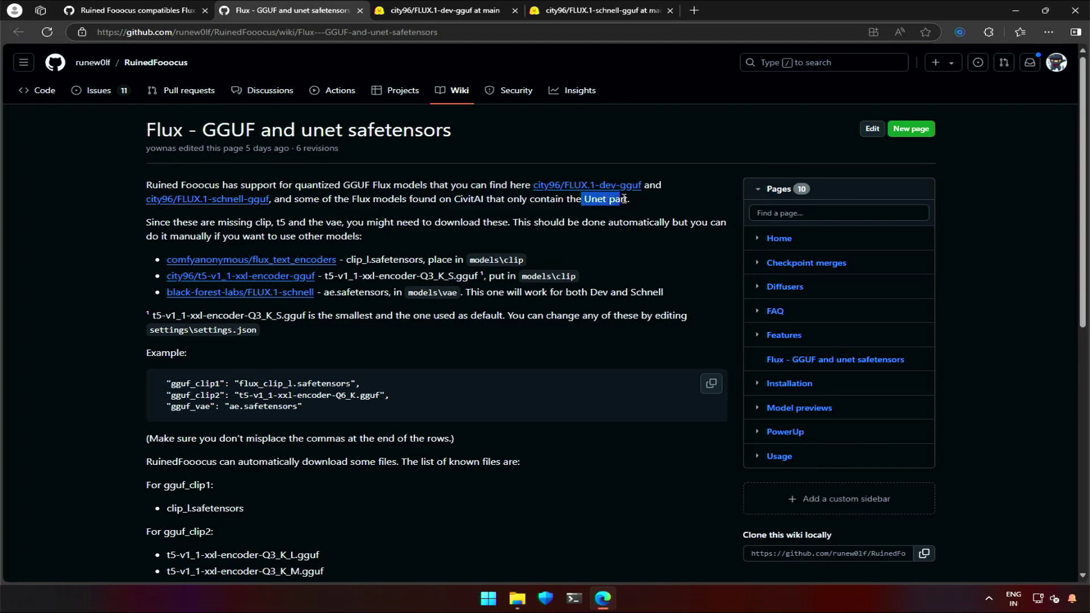
{"action": "left_click", "coordinate": [263, 247]}
{"action": "left_click_drag", "start_coordinate": [255, 221], "coordinate": [345, 226]}
{"action": "left_click", "coordinate": [345, 226]}
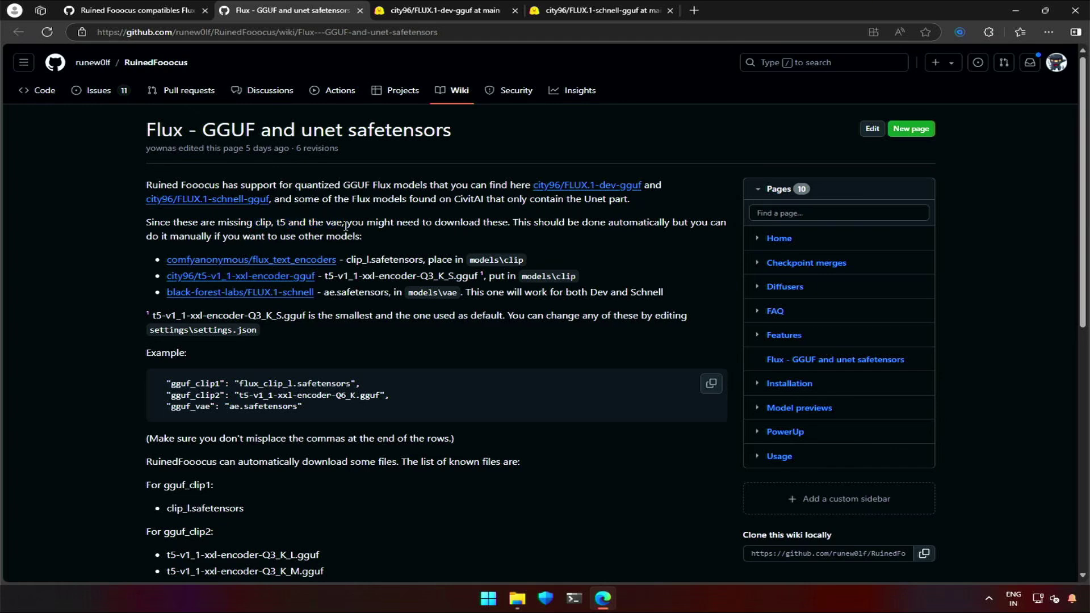
{"action": "left_click_drag", "start_coordinate": [348, 226], "coordinate": [508, 228]}
{"action": "left_click", "coordinate": [458, 241]}
{"action": "left_click_drag", "start_coordinate": [514, 222], "coordinate": [520, 237]}
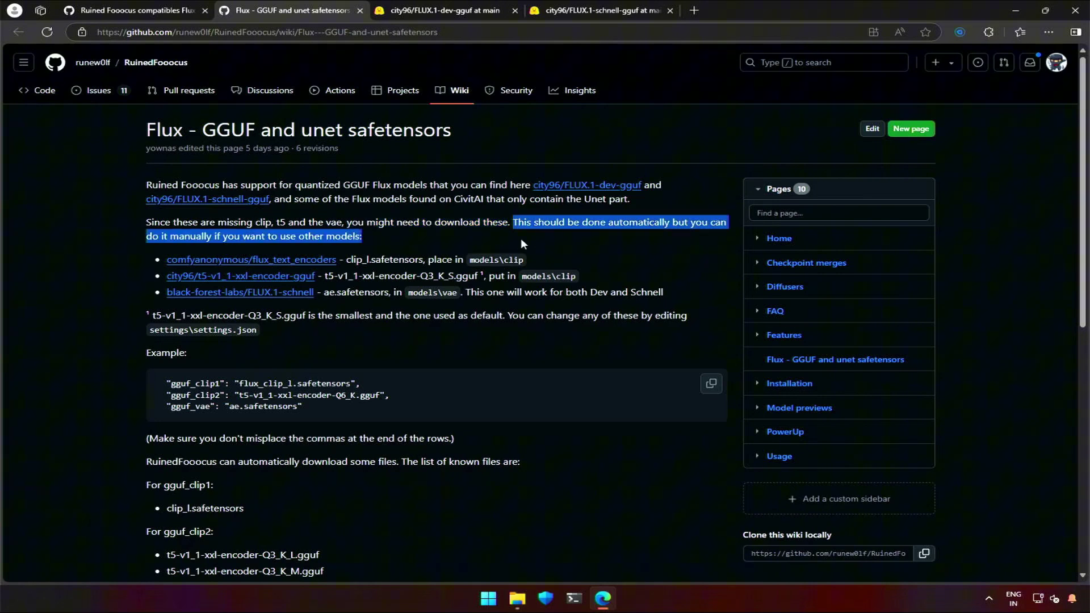
{"action": "scroll", "coordinate": [520, 238], "scroll_direction": "down", "scroll_amount": 1}
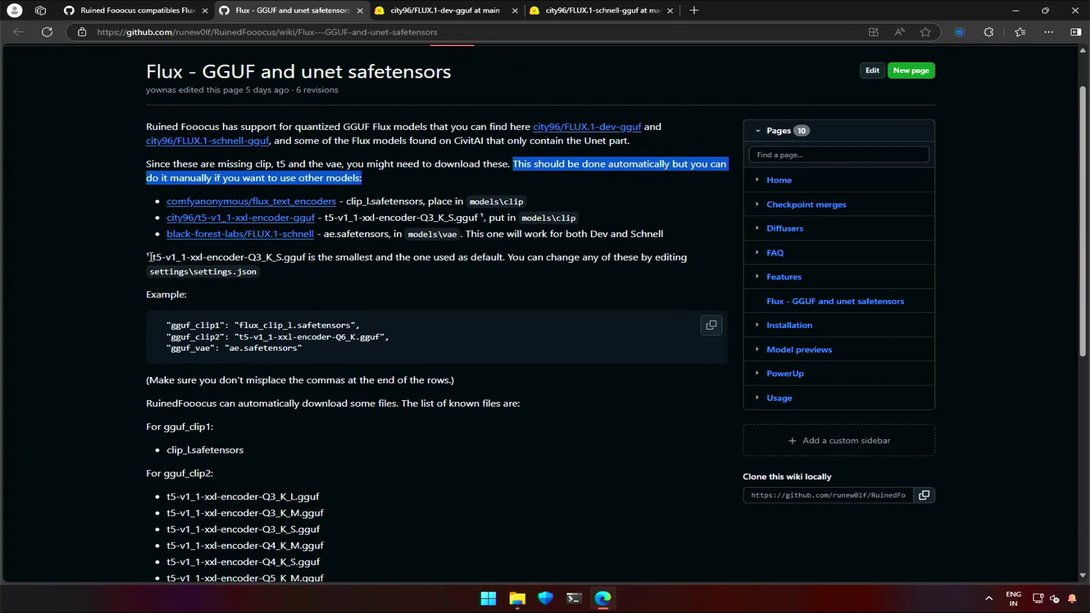
Review the t5 encoder footnote, example settings JSON, ae.safetensors location and the 'models that should work' list.
{"action": "left_click_drag", "start_coordinate": [151, 257], "coordinate": [256, 273]}
{"action": "left_click", "coordinate": [266, 282]}
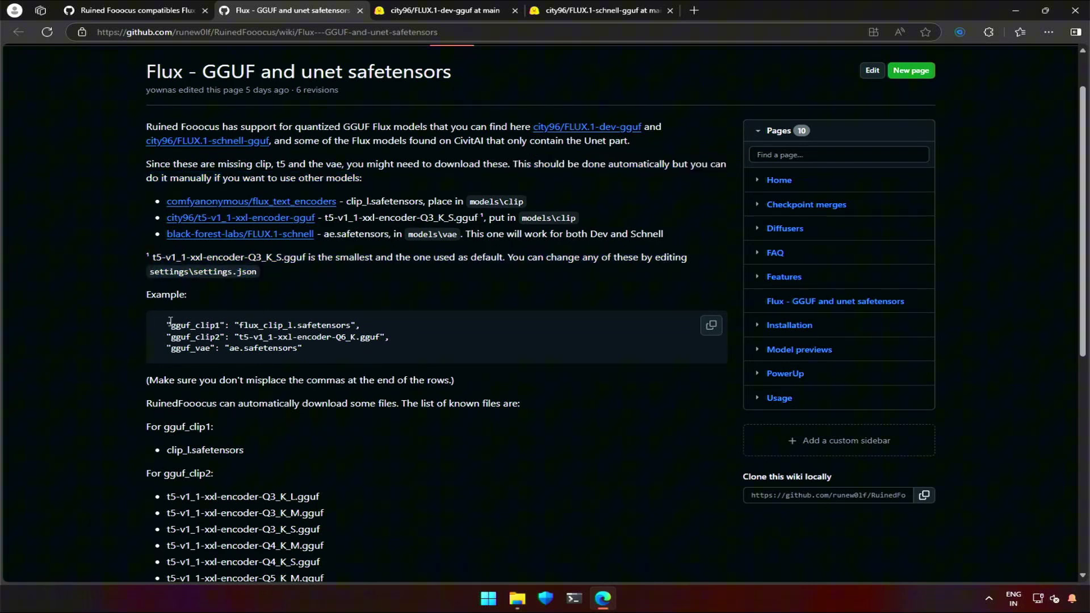
{"action": "left_click_drag", "start_coordinate": [169, 320], "coordinate": [319, 345]}
{"action": "left_click", "coordinate": [316, 353]}
{"action": "scroll", "coordinate": [140, 366], "scroll_direction": "down", "scroll_amount": 1}
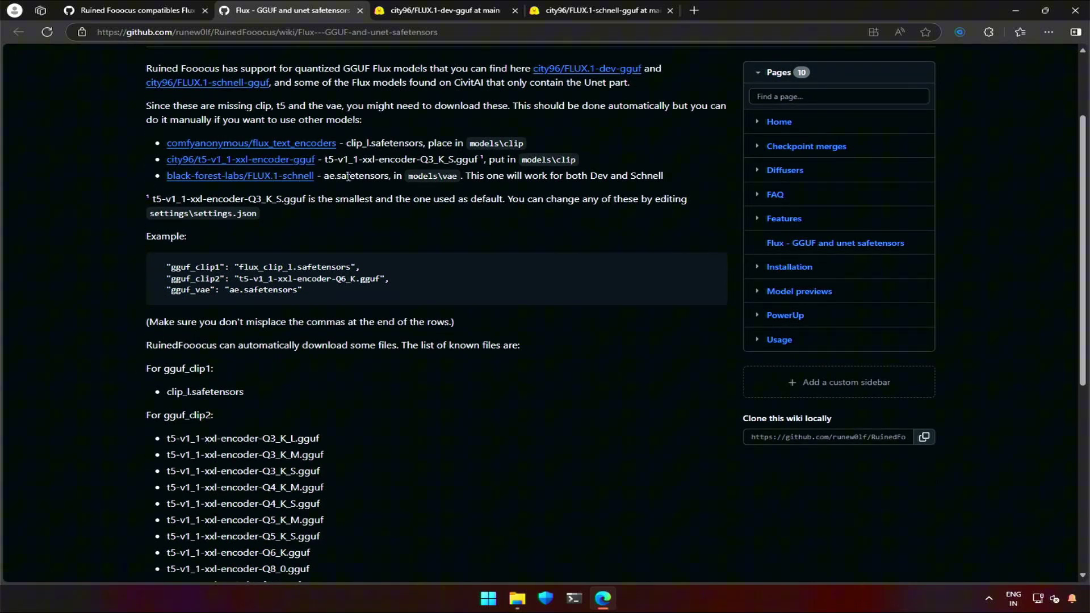
{"action": "left_click_drag", "start_coordinate": [321, 176], "coordinate": [462, 176]}
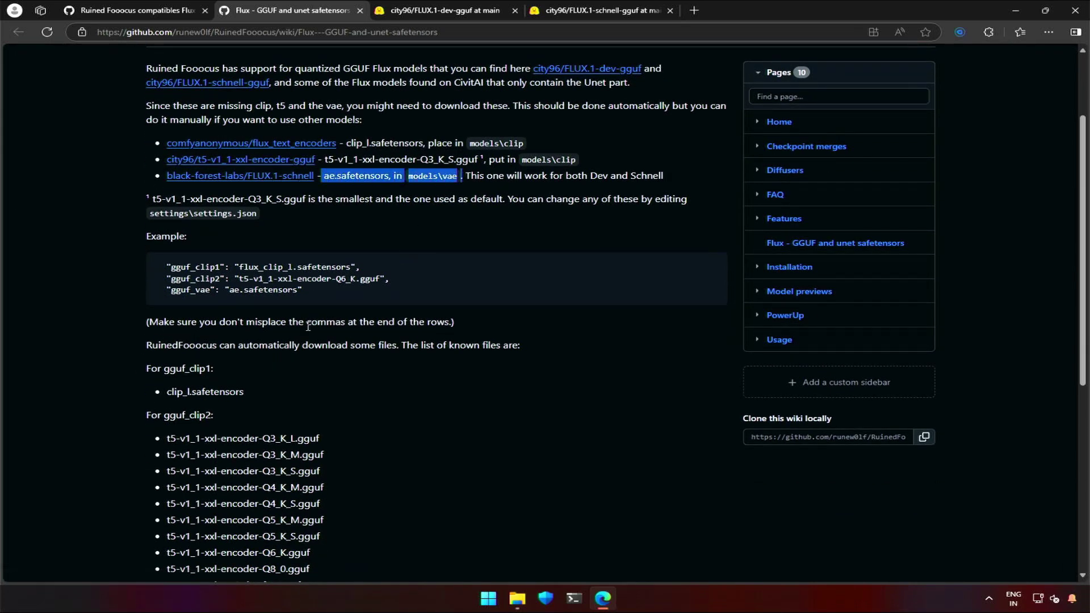
{"action": "scroll", "coordinate": [308, 326], "scroll_direction": "down", "scroll_amount": 6}
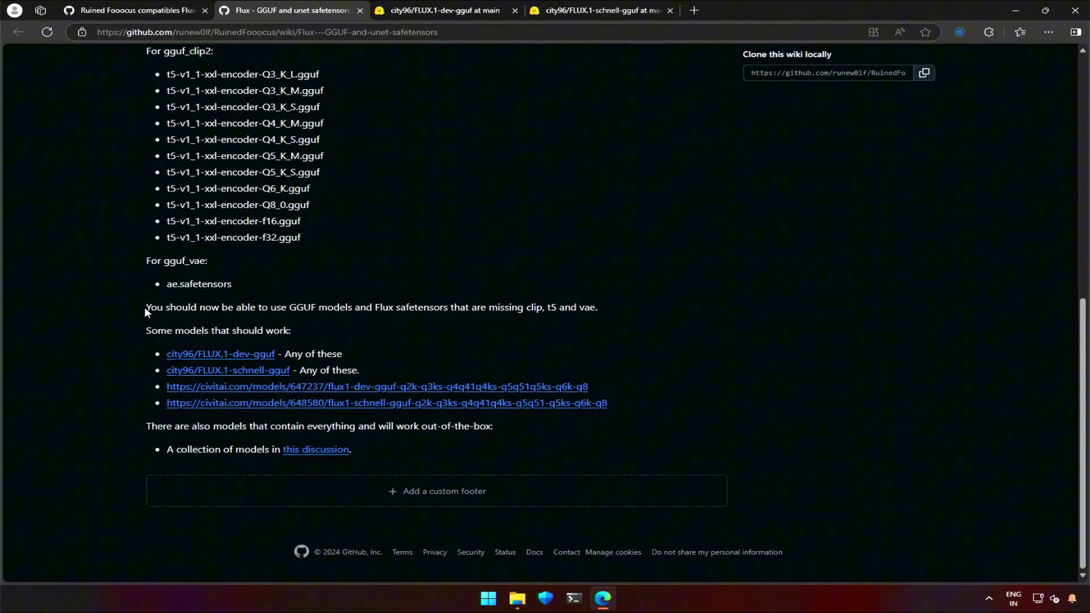
{"action": "left_click_drag", "start_coordinate": [148, 307], "coordinate": [603, 316]}
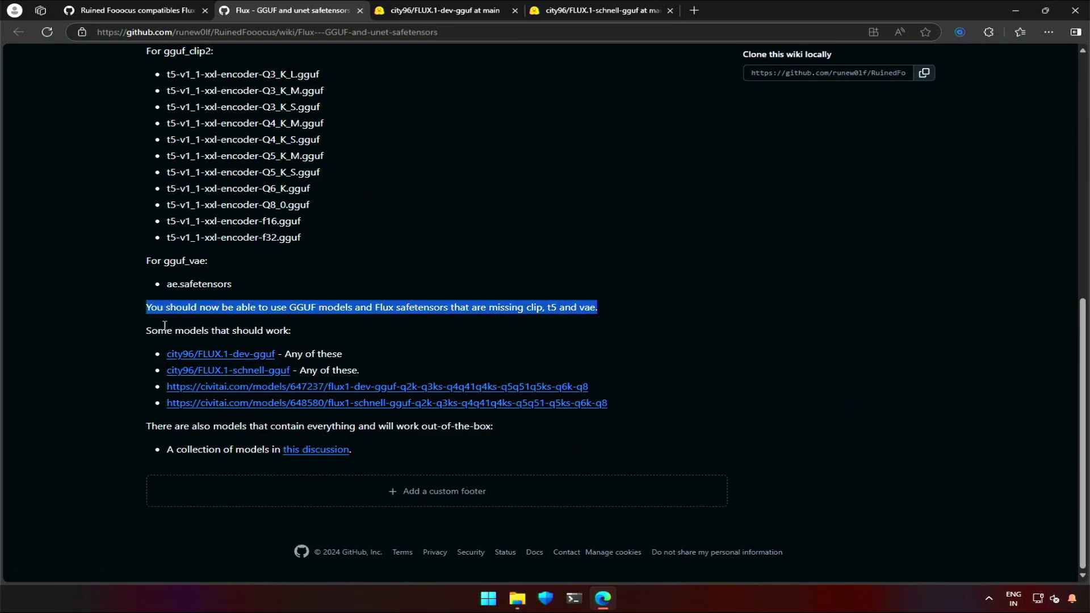
{"action": "left_click_drag", "start_coordinate": [148, 333], "coordinate": [372, 366]}
{"action": "left_click", "coordinate": [315, 373]}
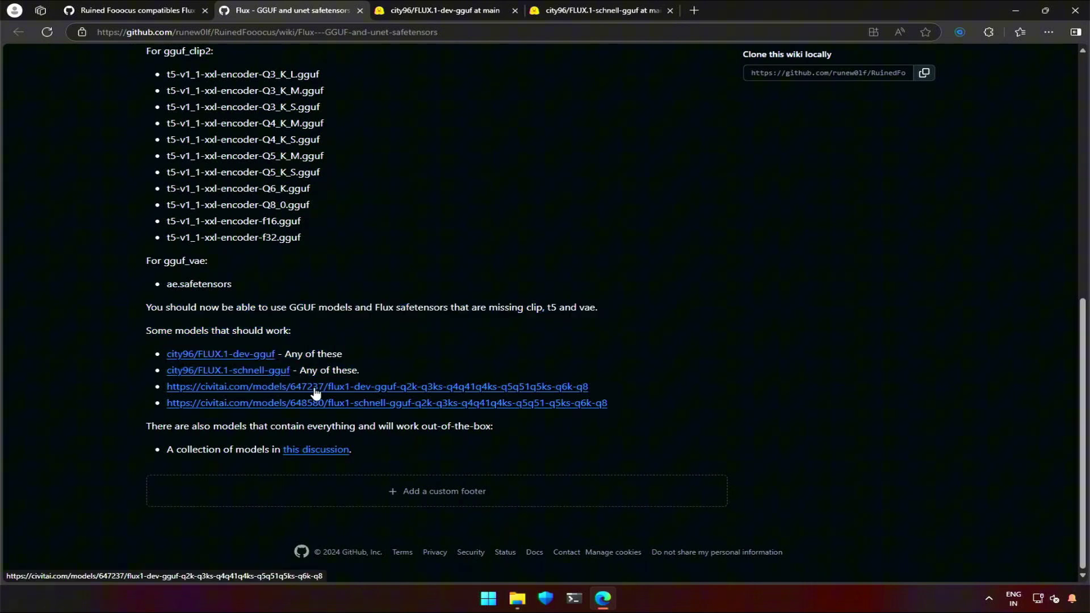
Open the Flux dev and Flux schnell GGUF Civitai links in new tabs.
{"action": "right_click", "coordinate": [321, 385]}
{"action": "left_click", "coordinate": [402, 173]}
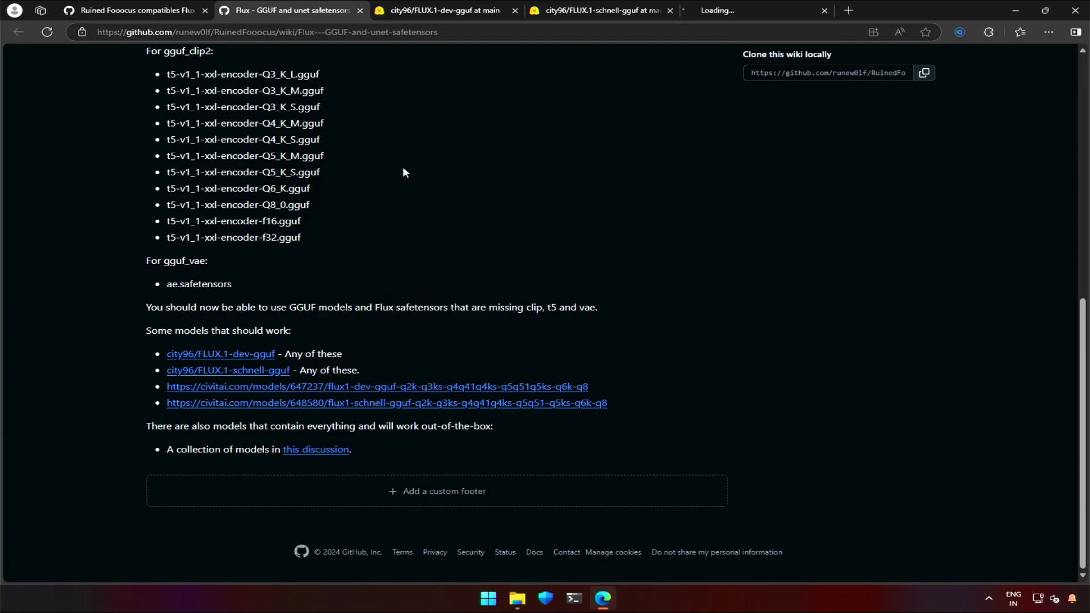
{"action": "right_click", "coordinate": [493, 406]}
{"action": "left_click", "coordinate": [556, 198]}
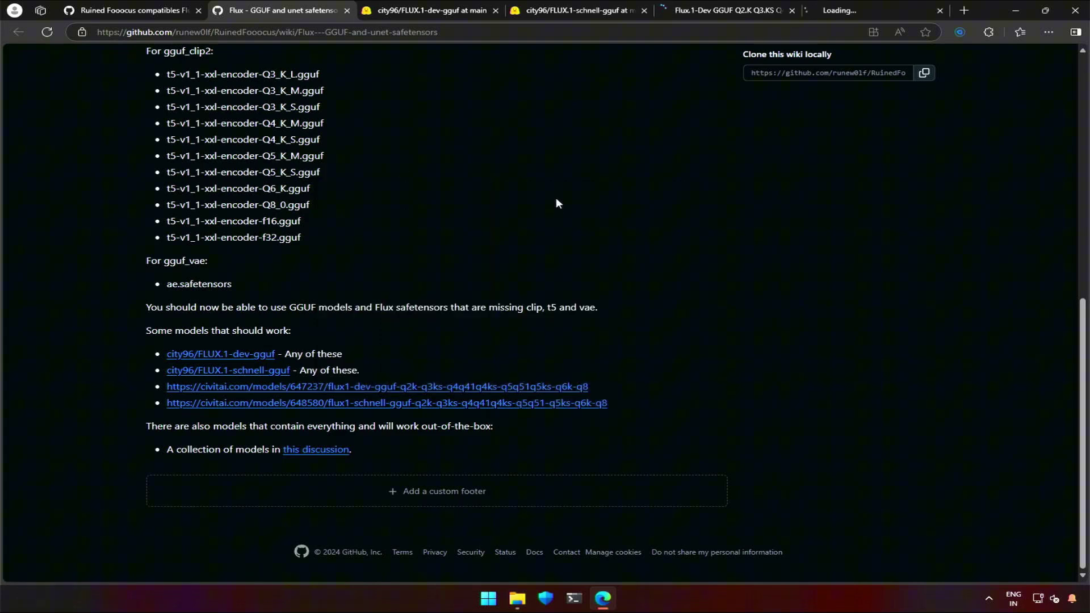
Switch the Flux.1-Dev GGUF Civitai model to its Q8 version, an 11.34 GB download.
{"action": "left_click", "coordinate": [731, 8]}
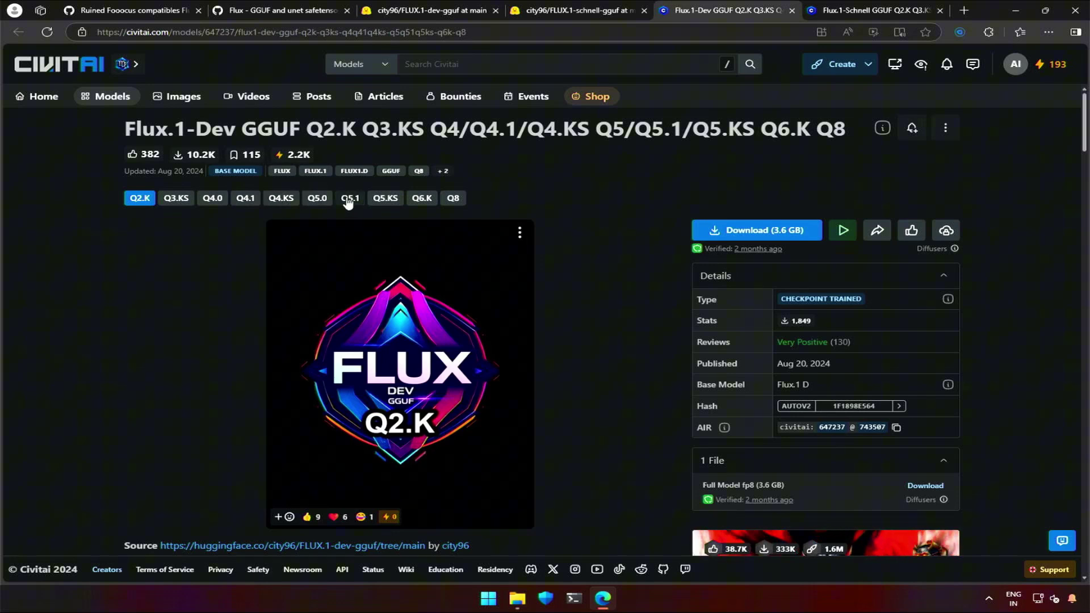
{"action": "left_click", "coordinate": [454, 198]}
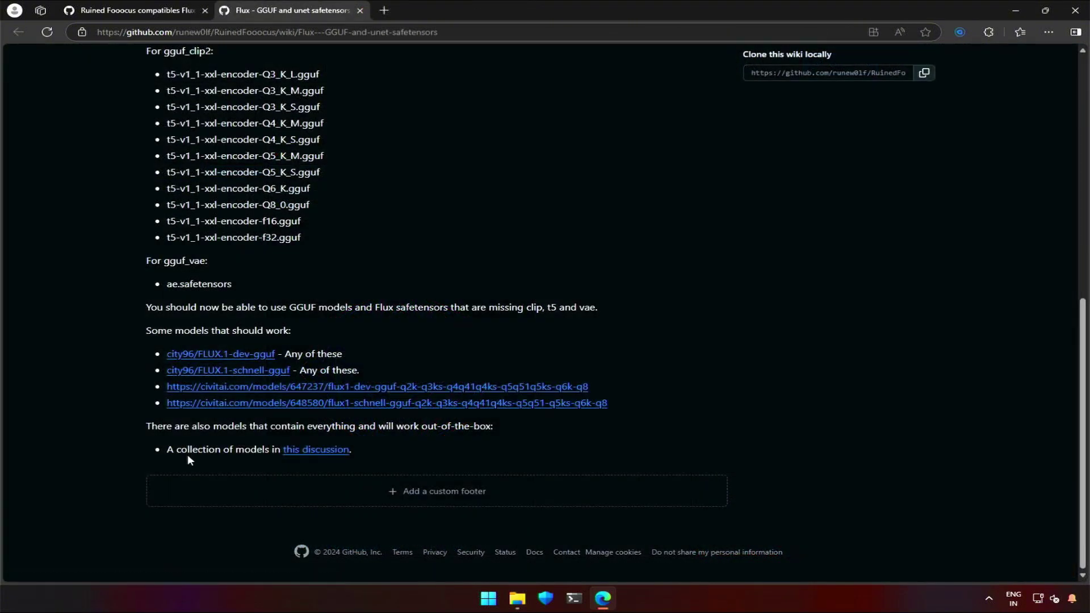
{"action": "left_click_drag", "start_coordinate": [166, 451], "coordinate": [322, 460]}
Open the Ruined Fooocus compatible Flux checkpoints discussion in a new tab and review its Civitai checkpoint list.
{"action": "right_click", "coordinate": [321, 454]}
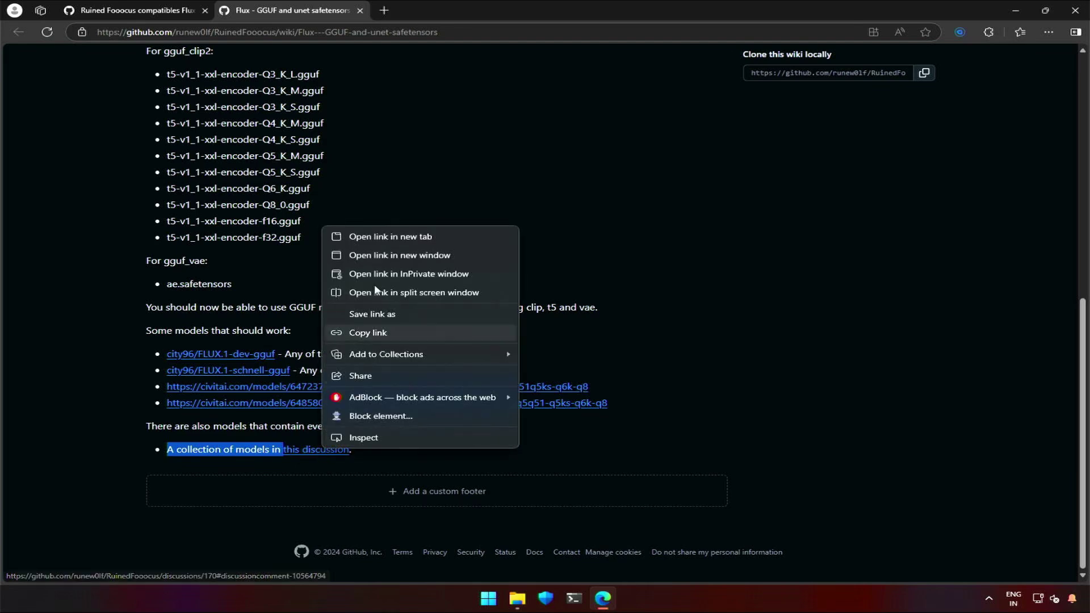
{"action": "left_click", "coordinate": [412, 231]}
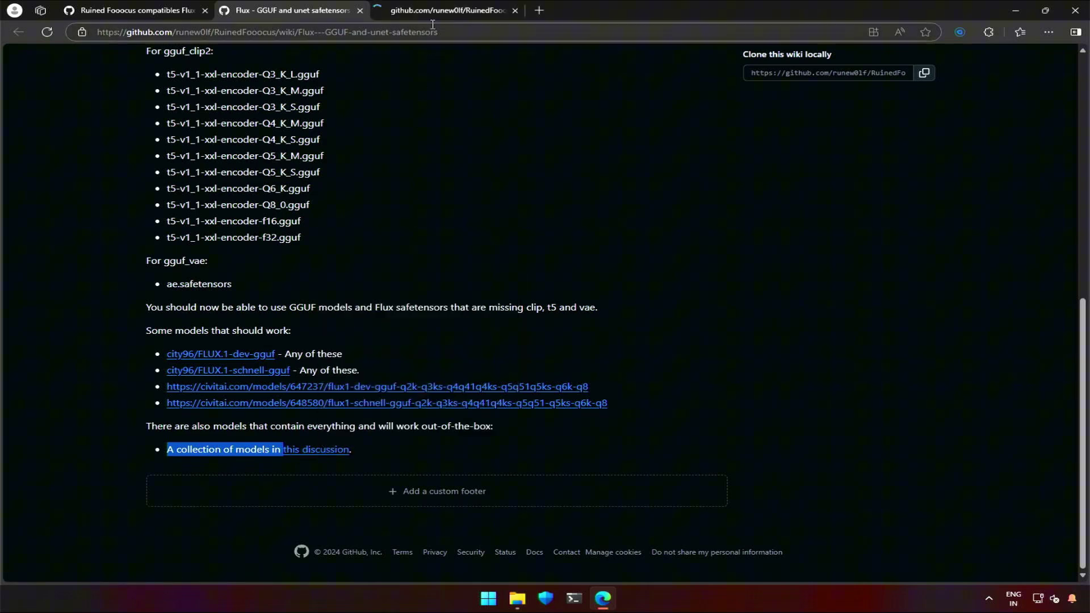
{"action": "left_click", "coordinate": [409, 10]}
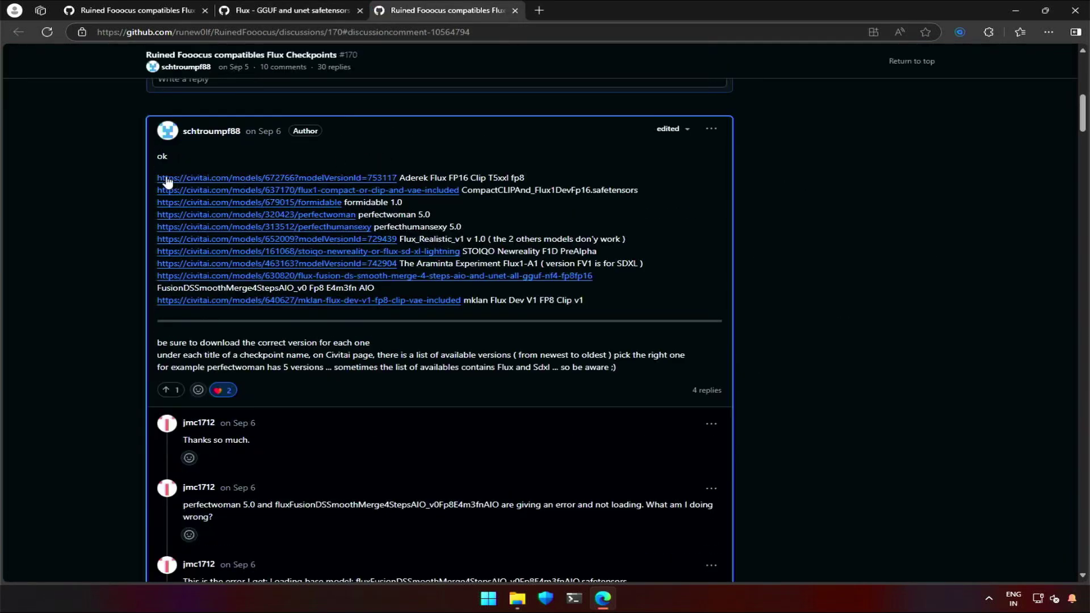
{"action": "mouse_move", "coordinate": [213, 136]}
{"action": "left_click_drag", "start_coordinate": [152, 177], "coordinate": [594, 308]}
{"action": "left_click", "coordinate": [596, 302]}
Open the Aderek Flux model page in a new tab and browse its example images.
{"action": "right_click", "coordinate": [309, 186]}
{"action": "left_click", "coordinate": [338, 189]}
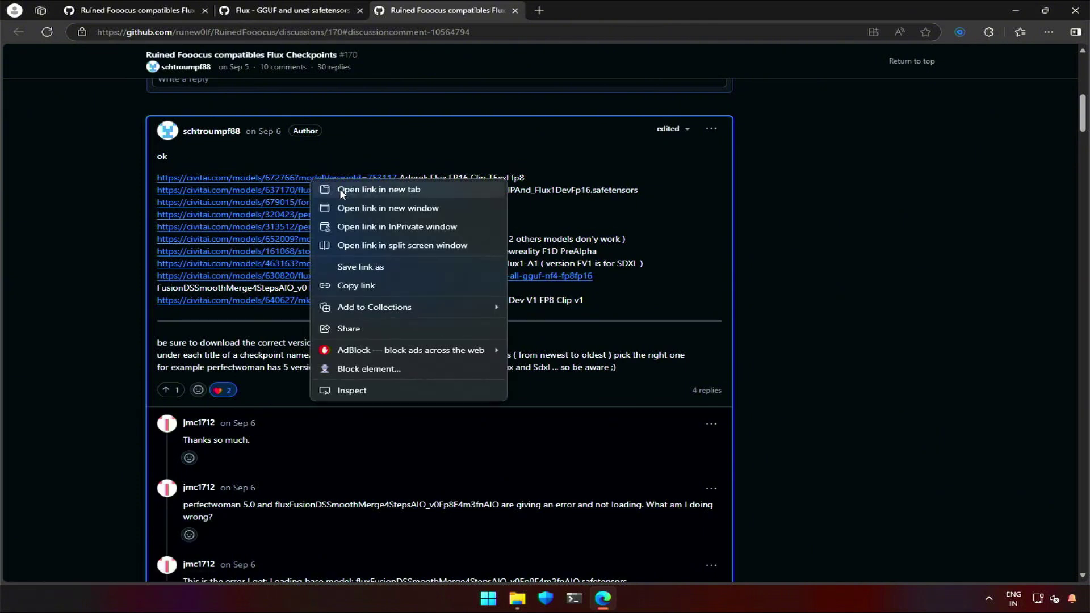
{"action": "left_click", "coordinate": [586, 8]}
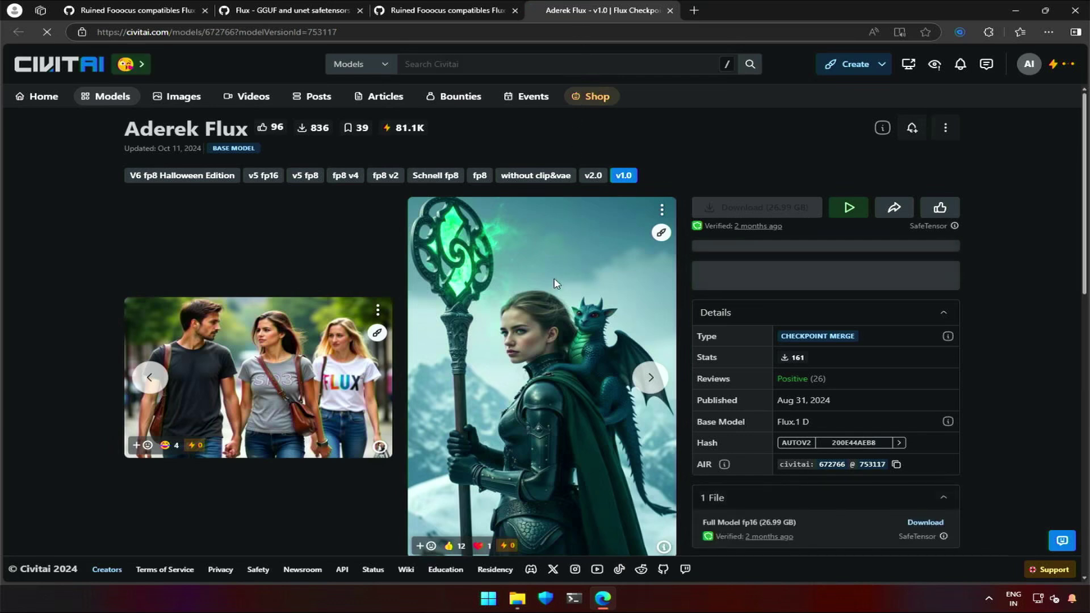
{"action": "left_click", "coordinate": [651, 378]}
{"action": "left_click", "coordinate": [651, 378]}
{"action": "left_click", "coordinate": [650, 378]}
{"action": "left_click", "coordinate": [651, 378]}
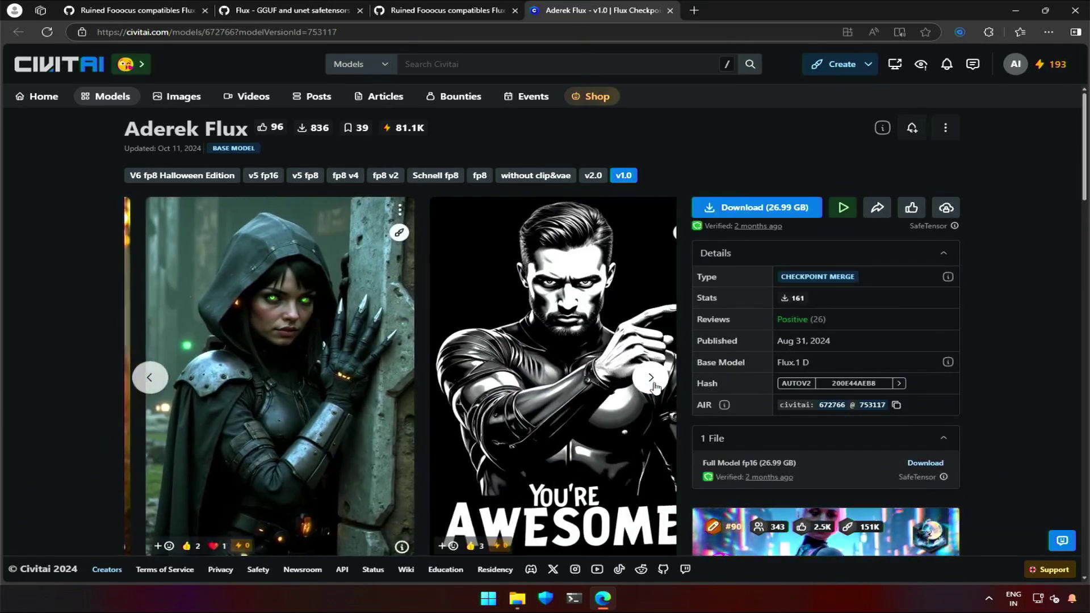
{"action": "scroll", "coordinate": [325, 311], "scroll_direction": "down", "scroll_amount": 10}
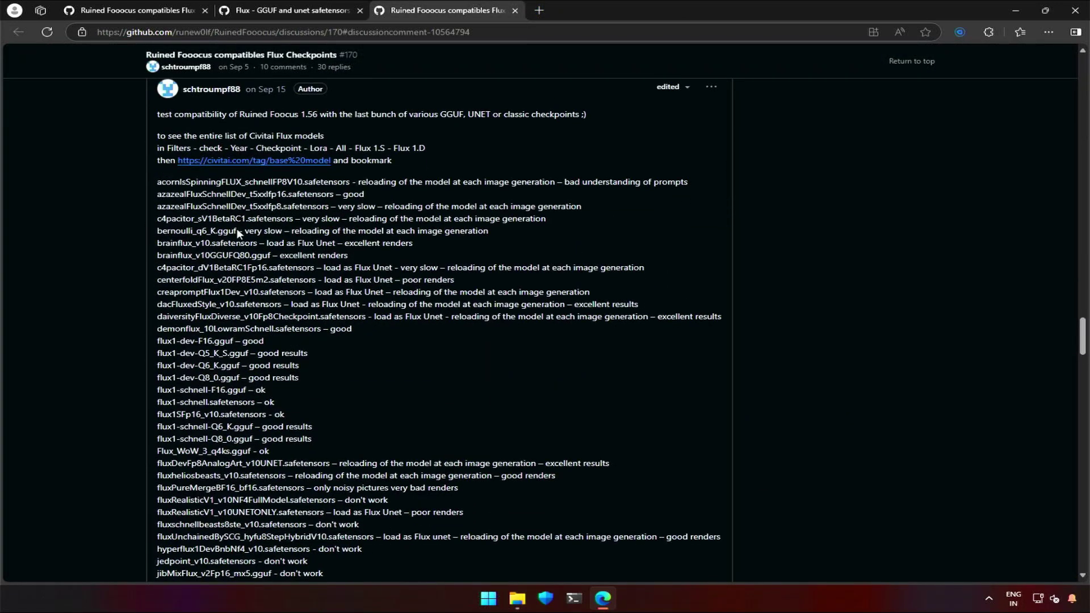
Look up pixelwave_flux1Dev from the checkpoint list and open its Civitai model page.
{"action": "left_click_drag", "start_coordinate": [158, 180], "coordinate": [410, 471]}
{"action": "scroll", "coordinate": [403, 383], "scroll_direction": "down", "scroll_amount": 4}
{"action": "left_click", "coordinate": [409, 471]}
{"action": "scroll", "coordinate": [410, 471], "scroll_direction": "up", "scroll_amount": 1}
{"action": "left_click_drag", "start_coordinate": [157, 423], "coordinate": [230, 423]}
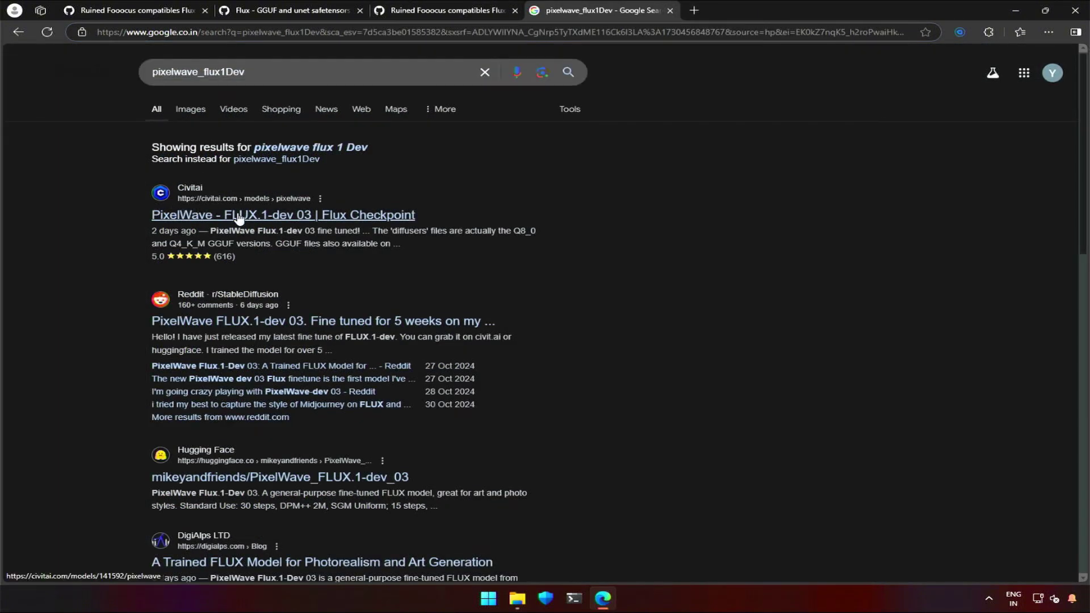
{"action": "left_click", "coordinate": [245, 216]}
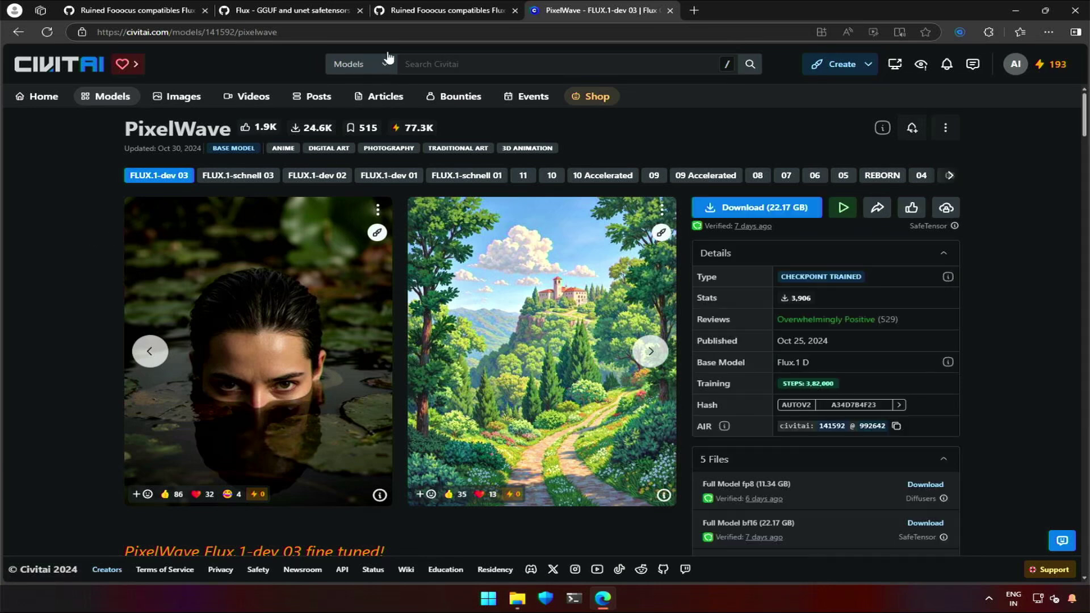
{"action": "left_click", "coordinate": [404, 11]}
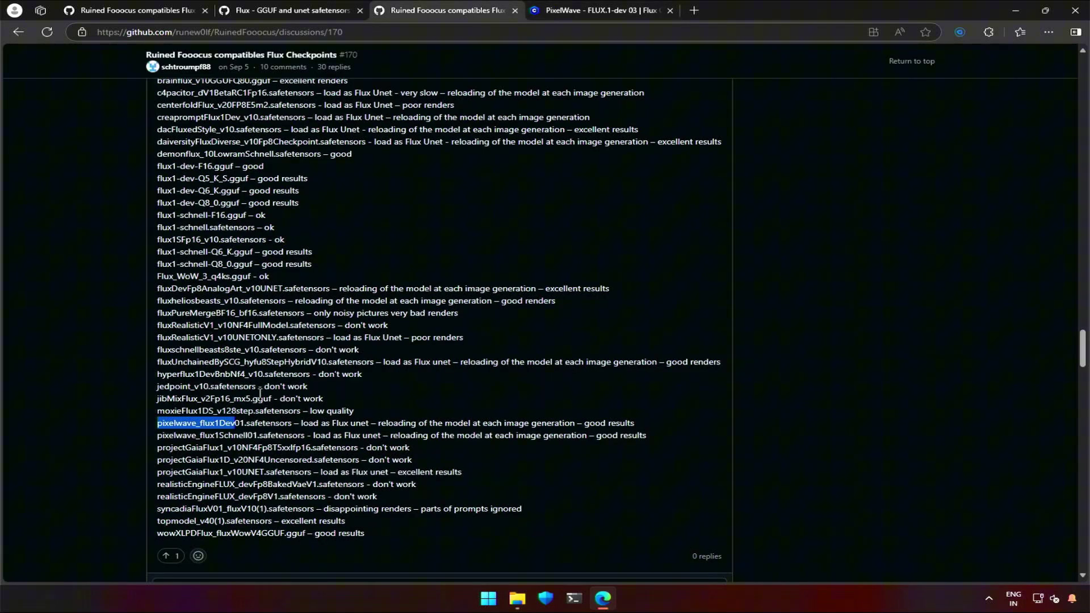
{"action": "left_click", "coordinate": [236, 425]}
{"action": "left_click_drag", "start_coordinate": [214, 424], "coordinate": [245, 426]}
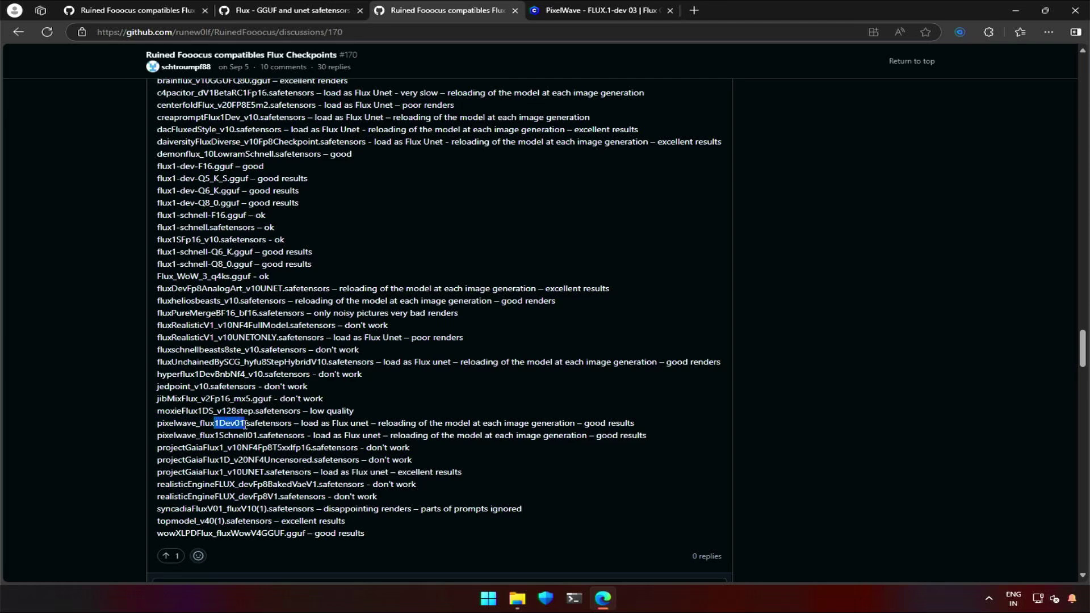
Switch PixelWave to its FLUX.1-dev 01 version, then return to the GitHub discussion.
{"action": "left_click", "coordinate": [579, 8]}
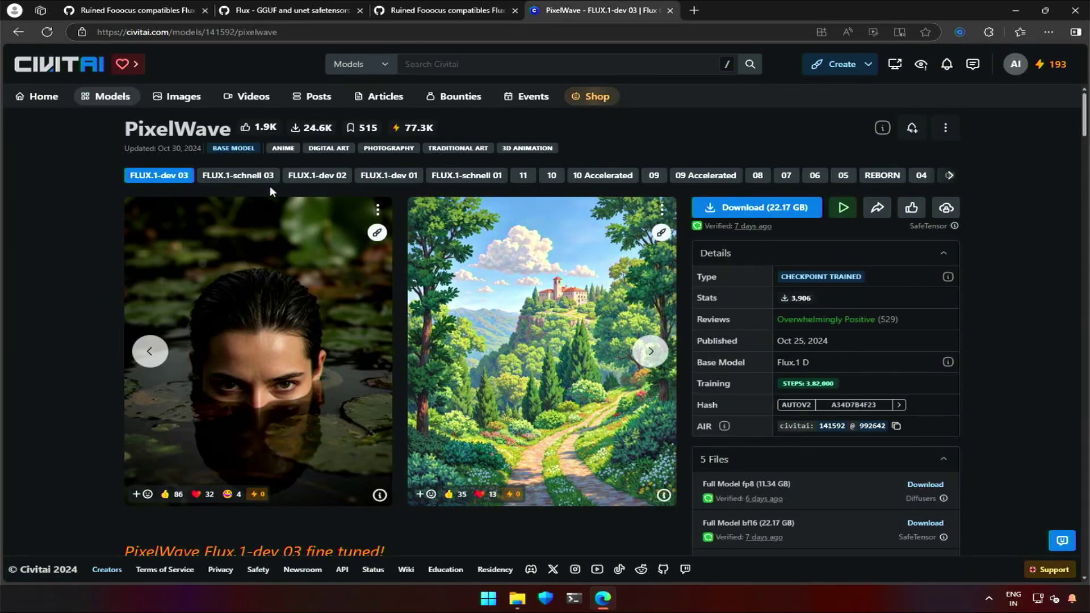
{"action": "left_click", "coordinate": [392, 180]}
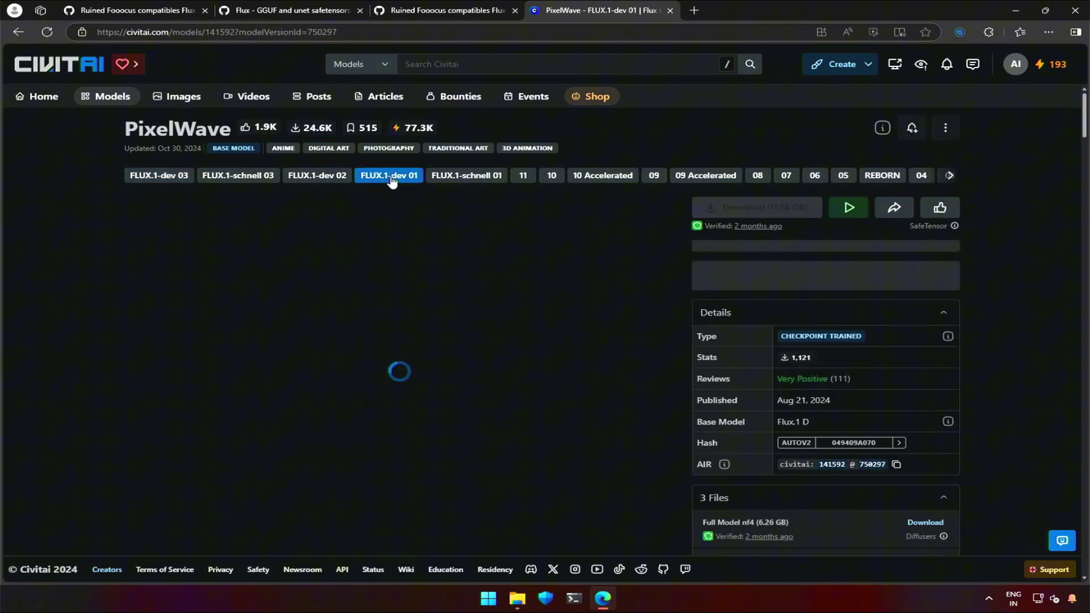
{"action": "key", "text": "ctrl+shift+Tab"}
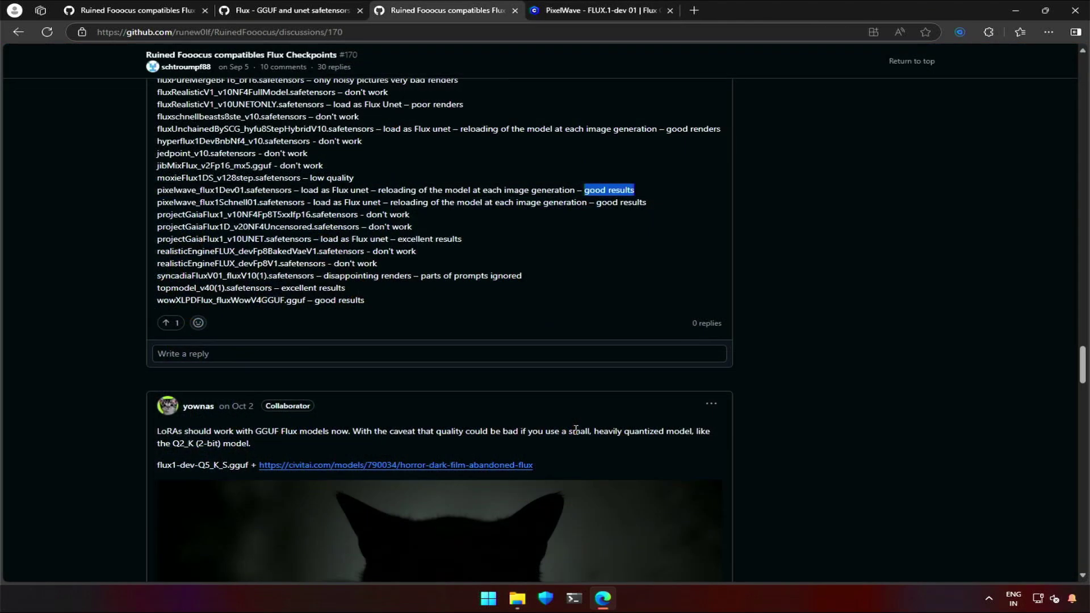
{"action": "left_click_drag", "start_coordinate": [157, 431], "coordinate": [179, 432]}
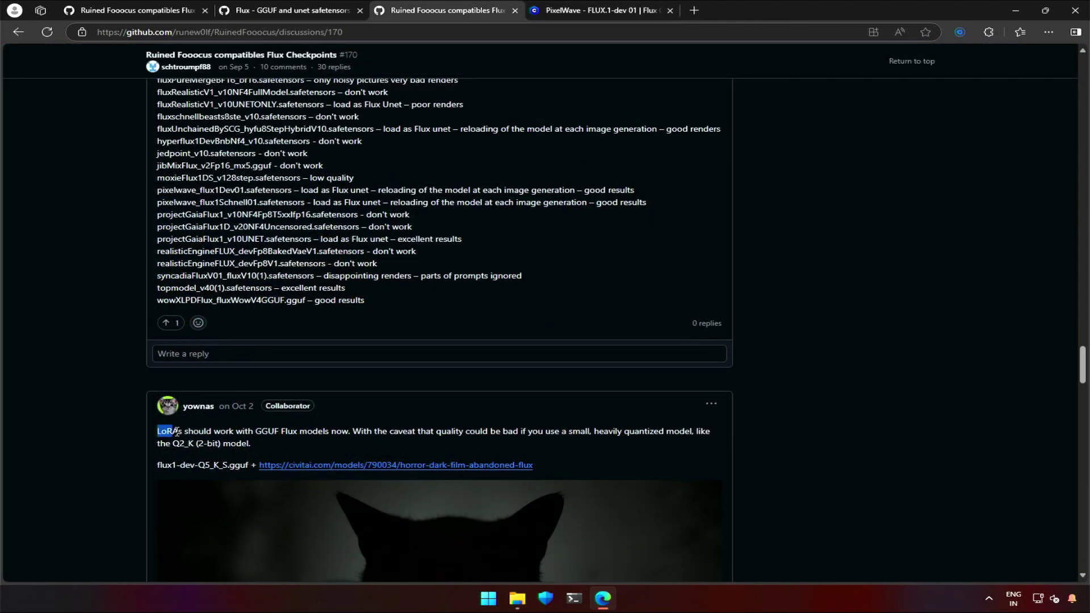
{"action": "left_click", "coordinate": [180, 433]}
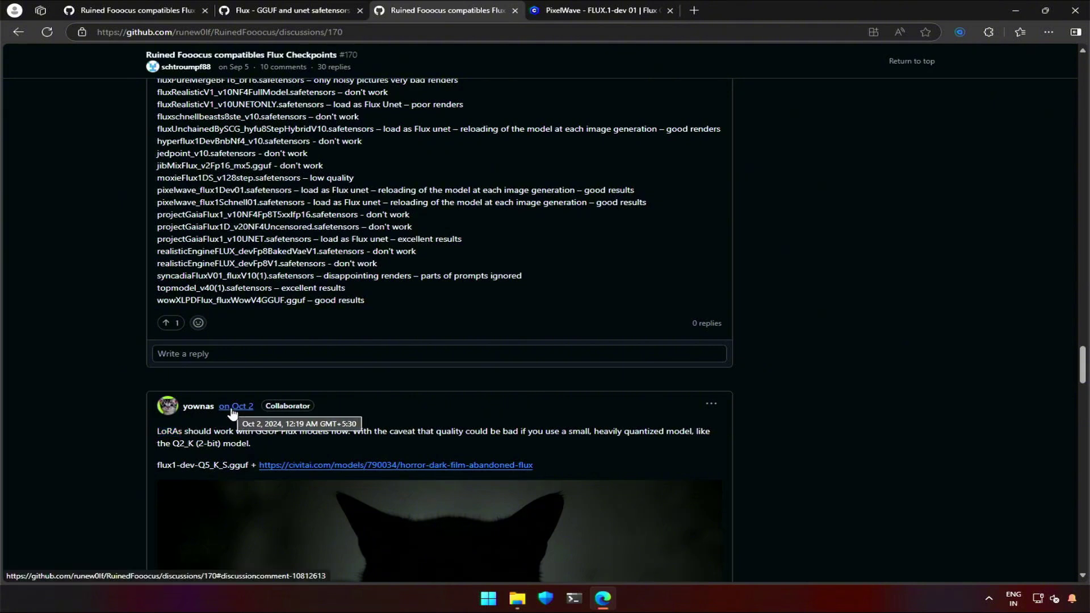
{"action": "scroll", "coordinate": [160, 435], "scroll_direction": "down", "scroll_amount": 7}
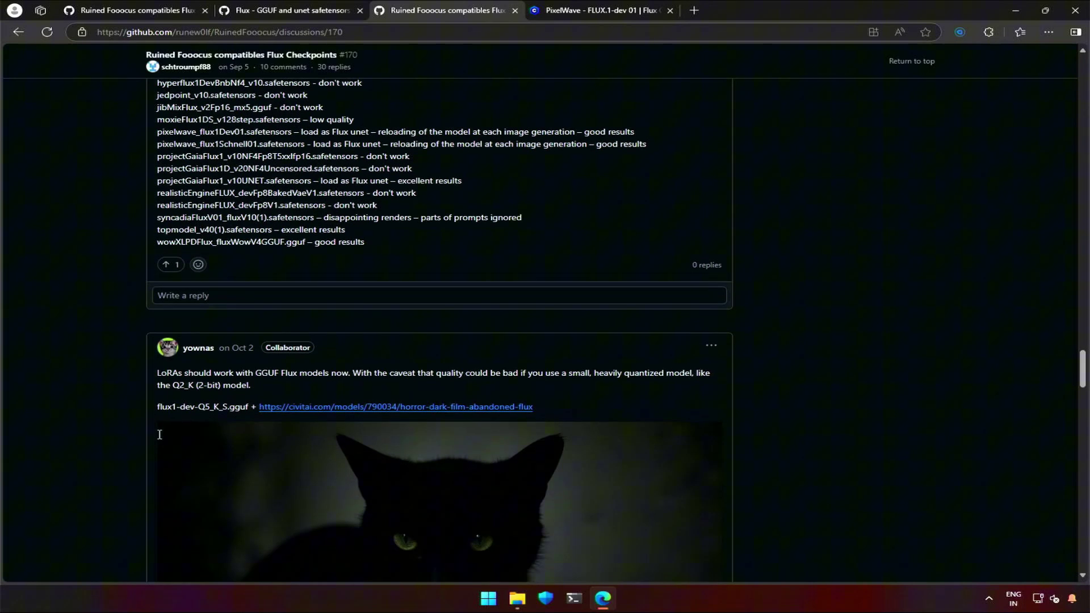
Return to the Flux GGUF wiki top and highlight the three required clip, t5 and vae file links.
{"action": "key", "text": "ctrl+shift+Tab"}
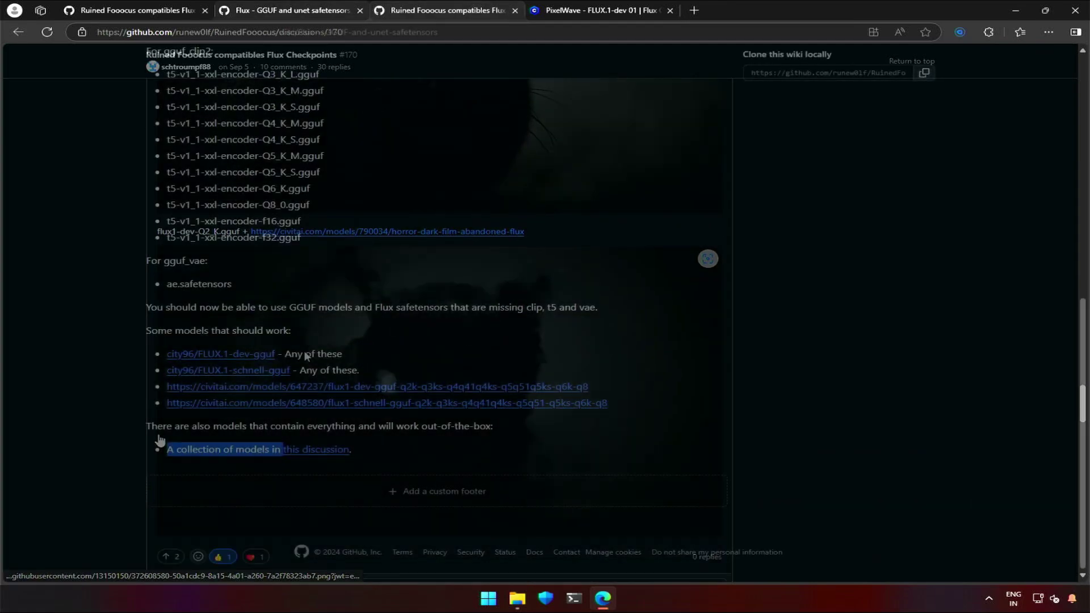
{"action": "scroll", "coordinate": [361, 328], "scroll_direction": "up", "scroll_amount": 10}
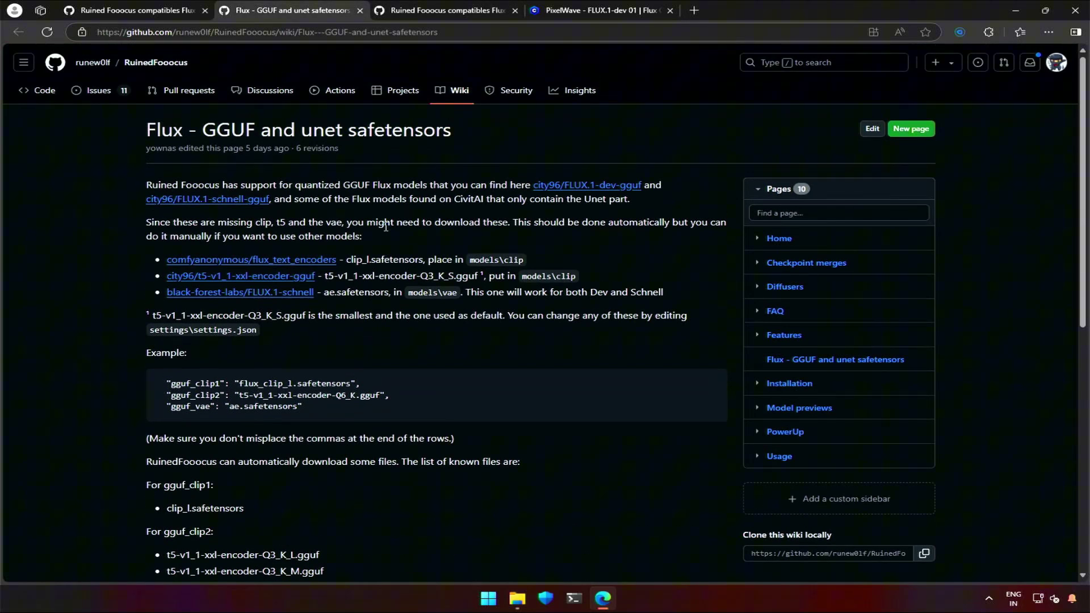
{"action": "left_click_drag", "start_coordinate": [141, 258], "coordinate": [678, 293]}
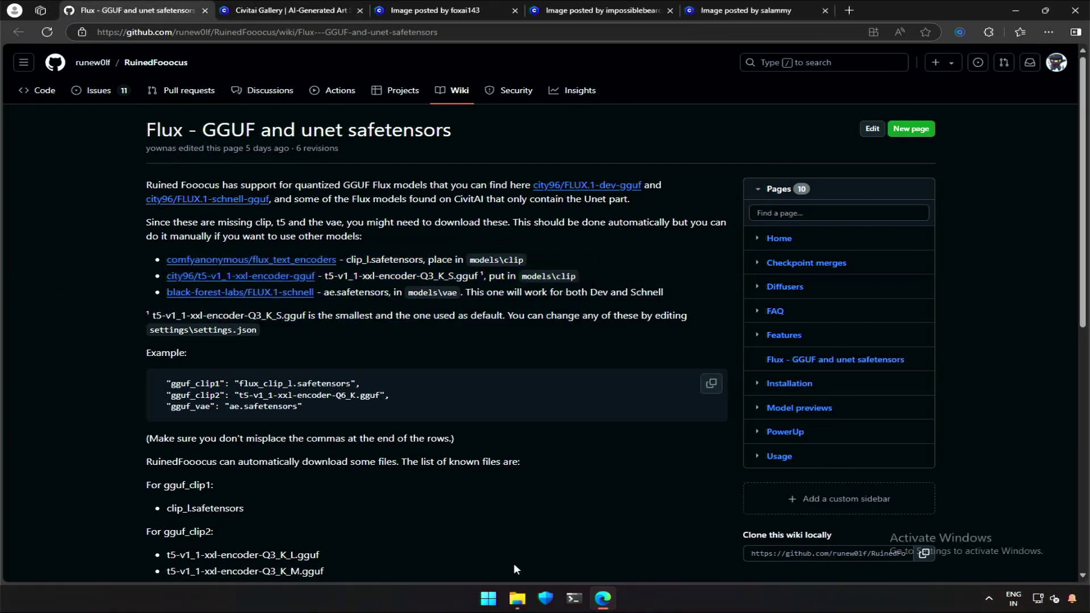
Browse to D:\RuinedFooocus_win64_1-25-2\RuinedFooocus\settings and open settings.json with Notepad.
{"action": "left_click", "coordinate": [517, 598]}
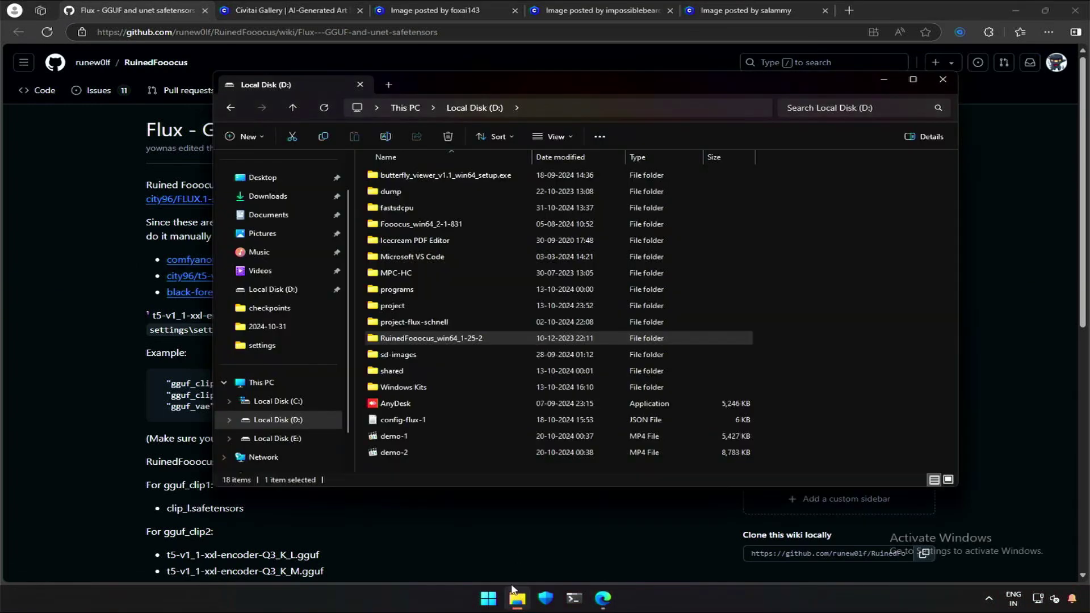
{"action": "left_click", "coordinate": [395, 339]}
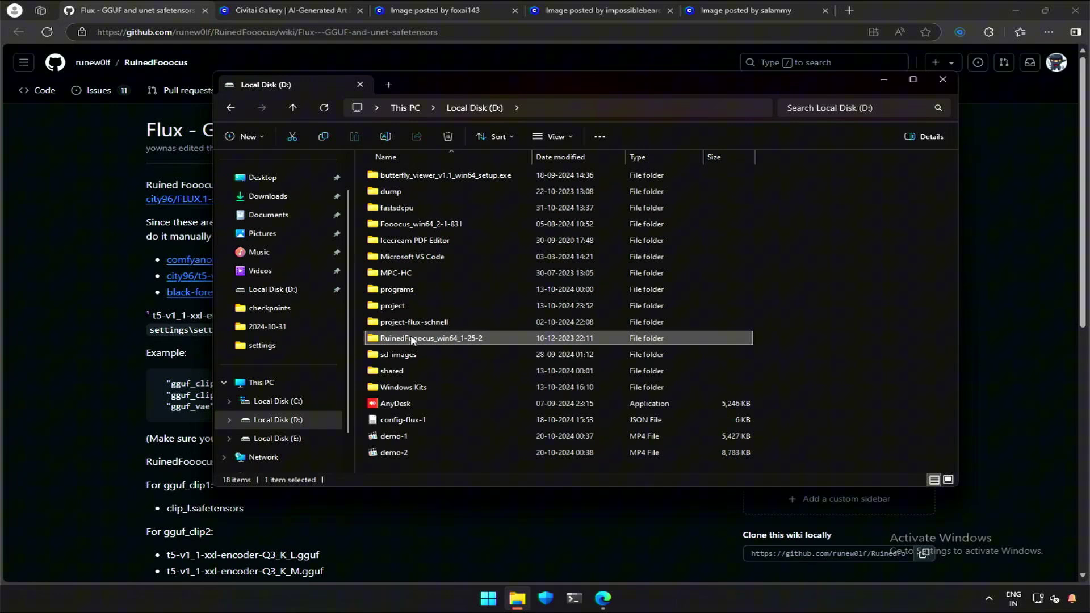
{"action": "double_click", "coordinate": [413, 339]}
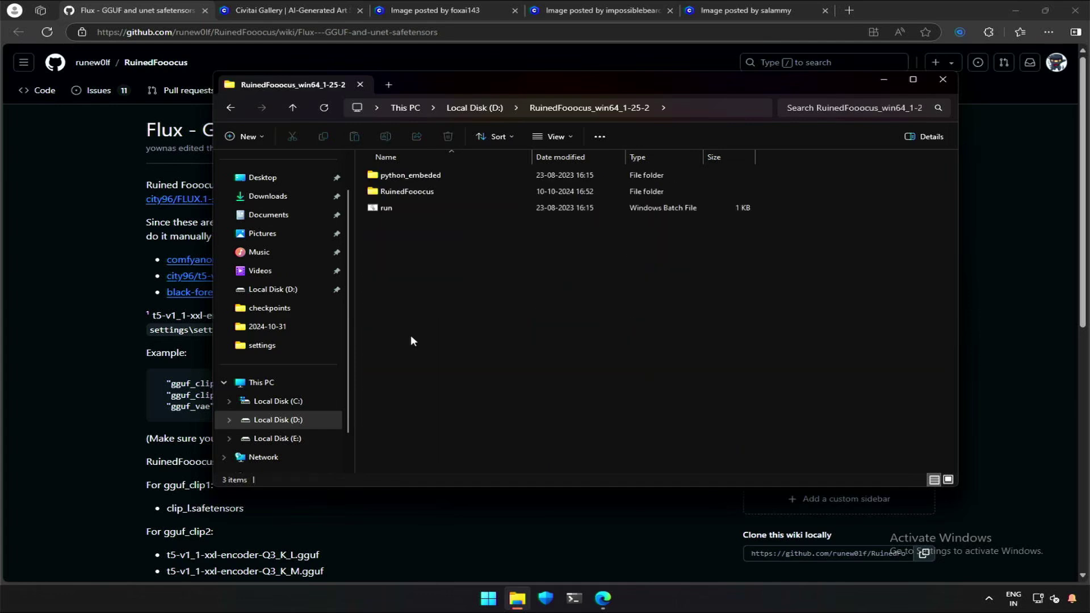
{"action": "double_click", "coordinate": [411, 193]}
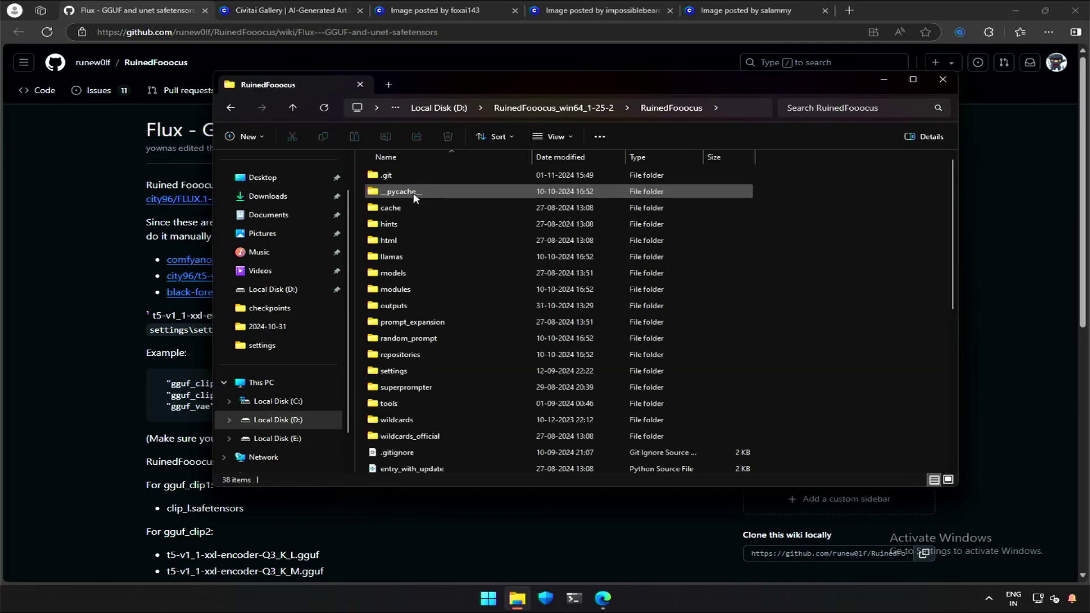
{"action": "double_click", "coordinate": [402, 372]}
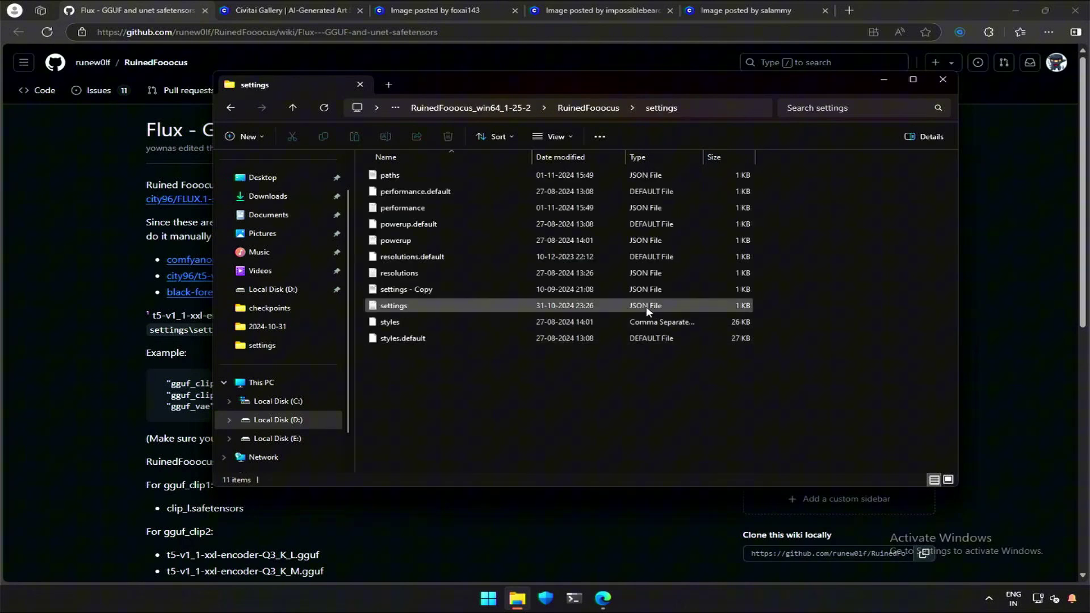
{"action": "right_click", "coordinate": [401, 310]}
{"action": "mouse_move", "coordinate": [436, 364]}
{"action": "left_click", "coordinate": [619, 383]}
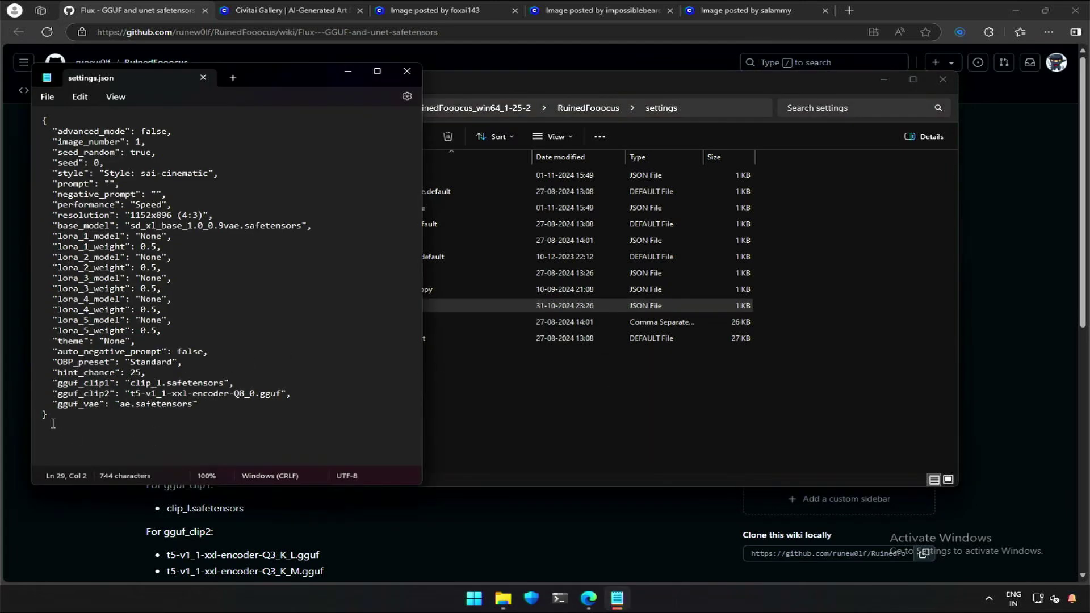
Compare settings.json's gguf_clip1, gguf_clip2 and gguf_vae values with the wiki's example settings.
{"action": "left_click_drag", "start_coordinate": [53, 387], "coordinate": [205, 402]}
{"action": "left_click", "coordinate": [89, 519]}
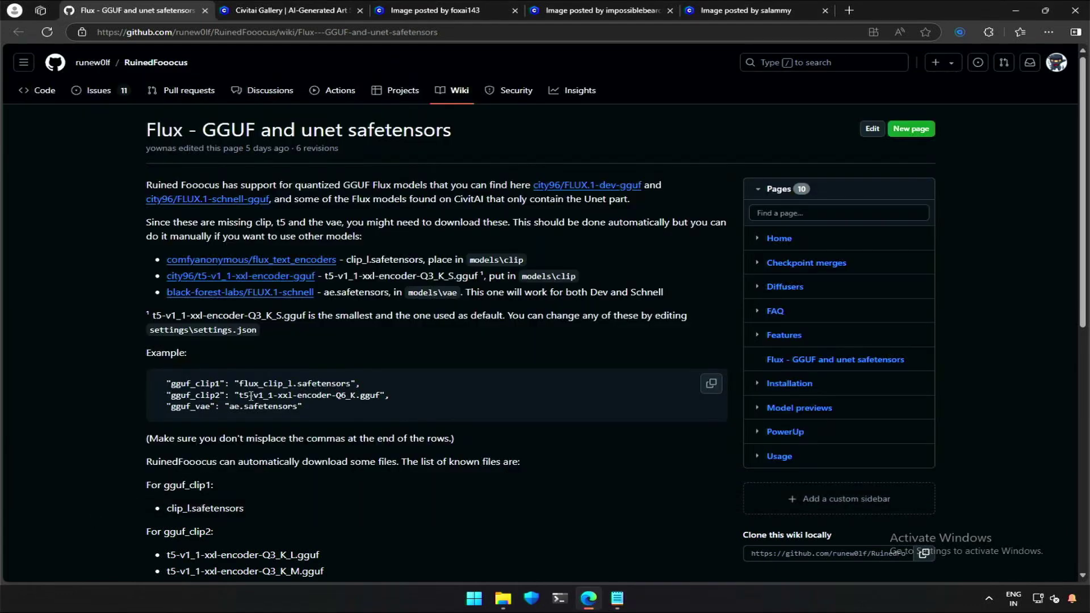
{"action": "double_click", "coordinate": [195, 384]}
{"action": "key", "text": "alt+Tab"}
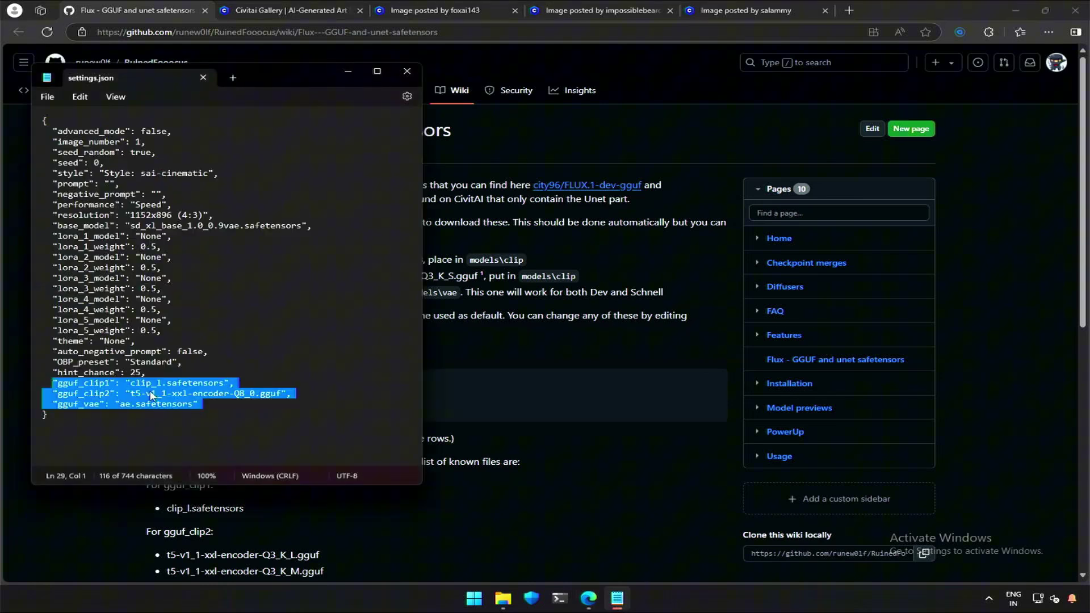
{"action": "left_click", "coordinate": [80, 382]}
{"action": "left_click", "coordinate": [131, 385]}
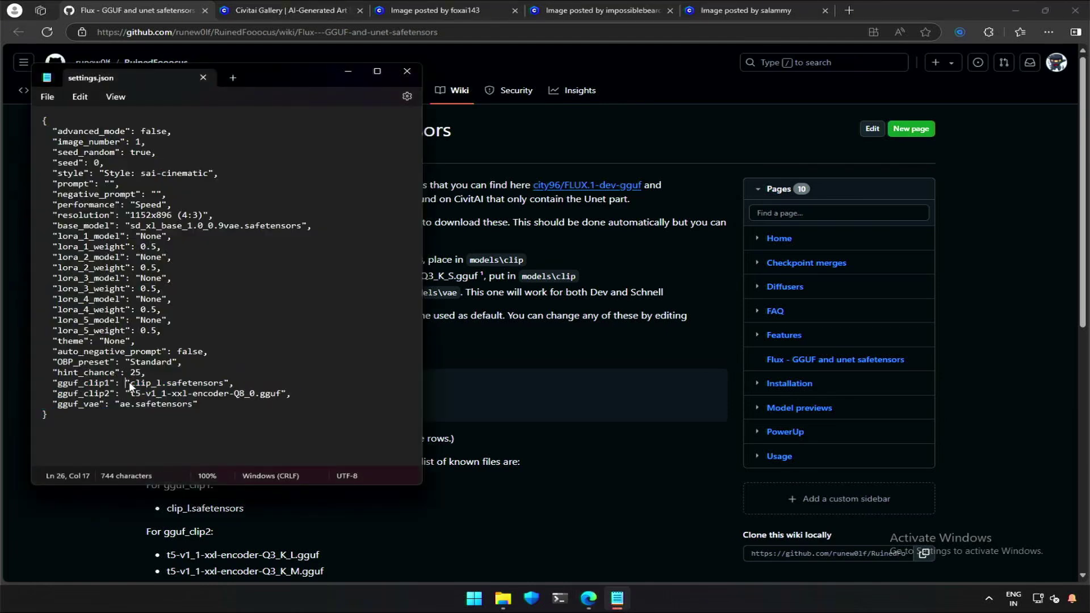
{"action": "left_click_drag", "start_coordinate": [134, 385], "coordinate": [228, 381]}
{"action": "left_click", "coordinate": [437, 371]}
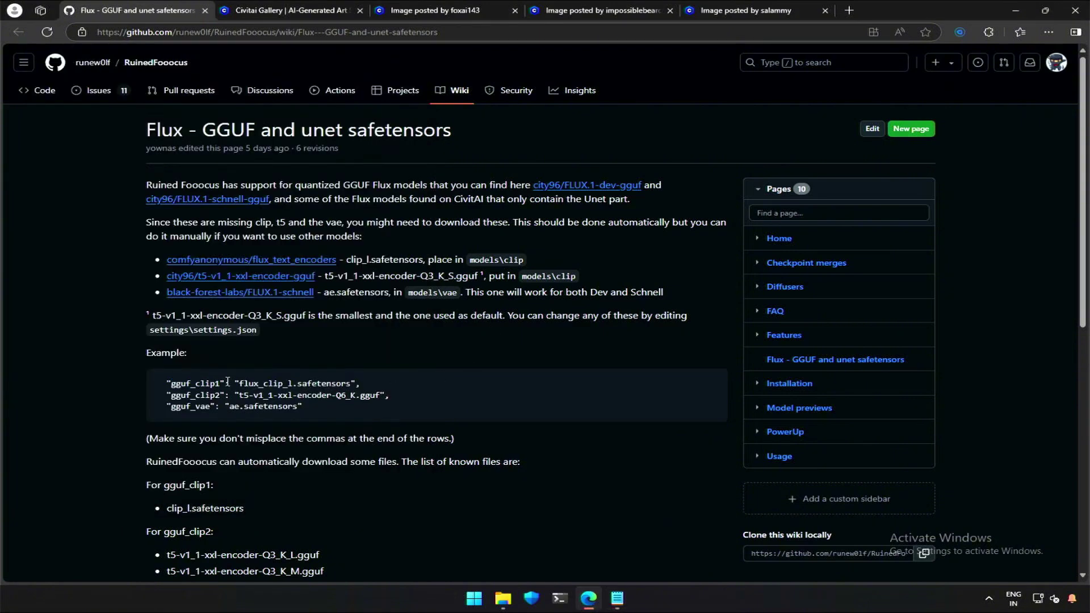
{"action": "left_click_drag", "start_coordinate": [238, 381], "coordinate": [256, 380]}
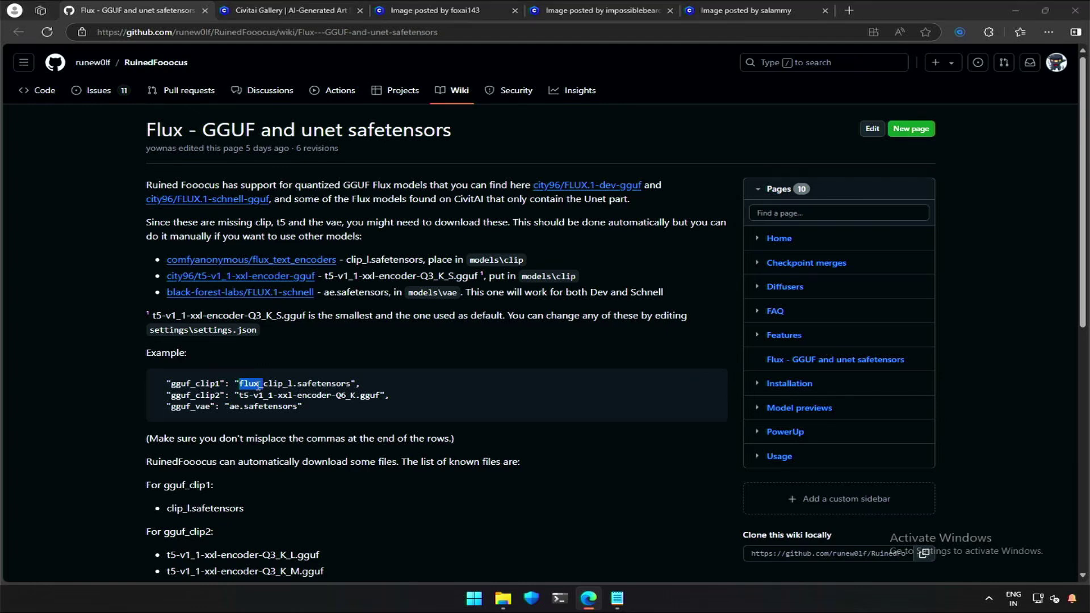
{"action": "left_click", "coordinate": [268, 388]}
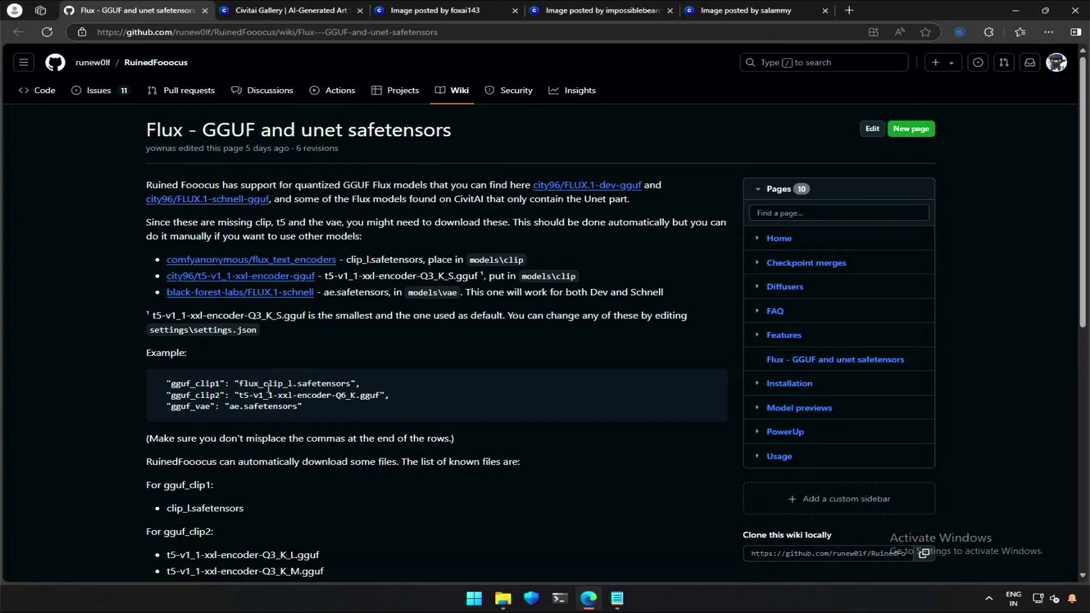
Open the city96 t5-v1_1-xxl-encoder-gguf file list in a new tab.
{"action": "double_click", "coordinate": [335, 393]}
{"action": "middle_click", "coordinate": [267, 276]}
{"action": "left_click", "coordinate": [245, 6]}
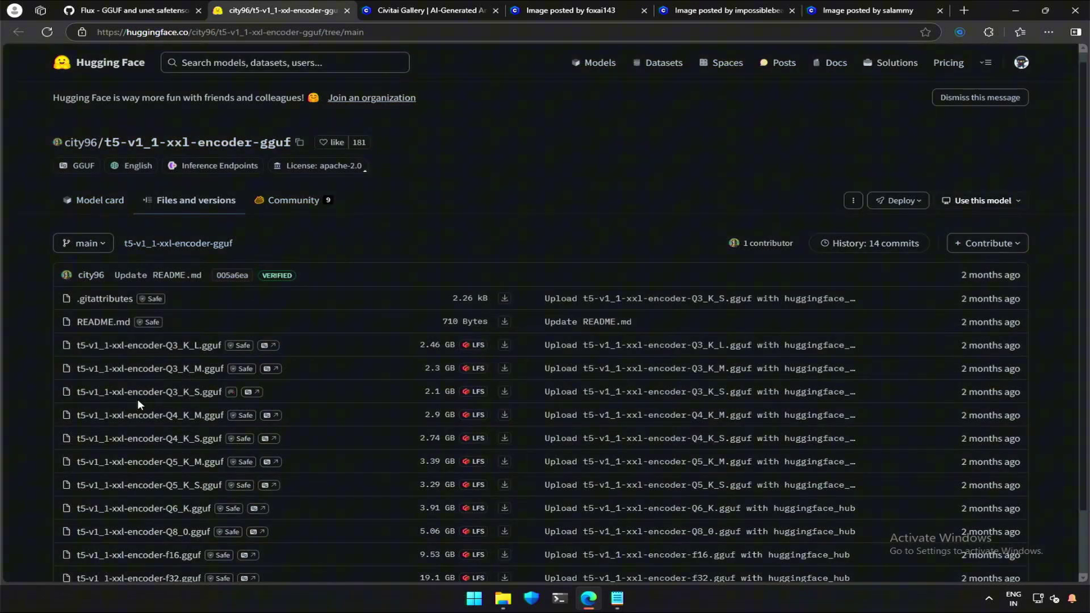
Copy the Q6_K encoder filename from the wiki and find t5-v1_1-xxl-encoder-Q6_K.gguf on the file list.
{"action": "scroll", "coordinate": [152, 454], "scroll_direction": "down", "scroll_amount": 1}
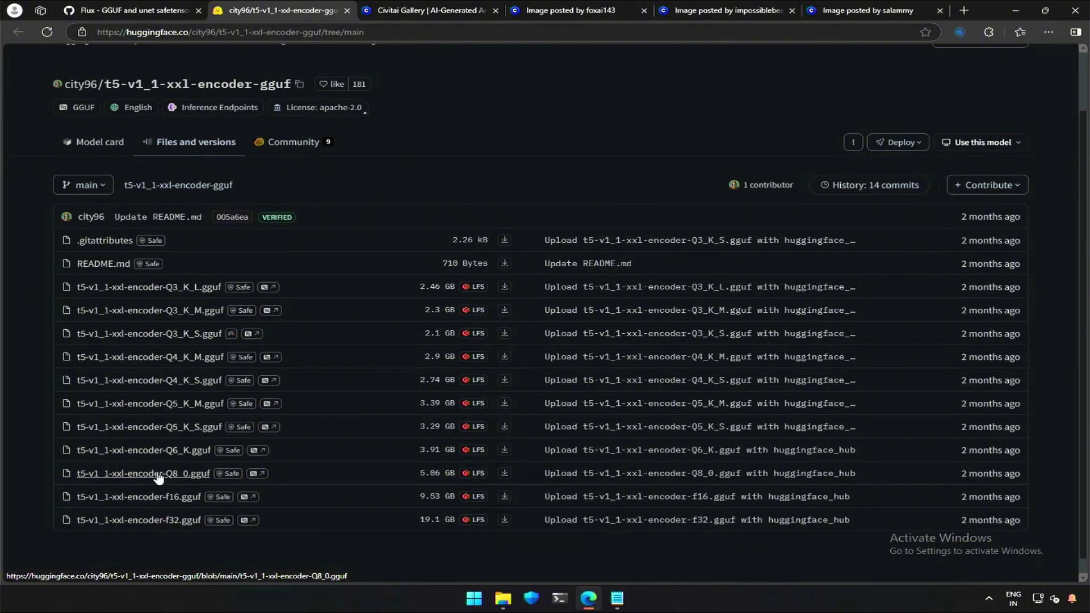
{"action": "scroll", "coordinate": [158, 477], "scroll_direction": "up", "scroll_amount": 1}
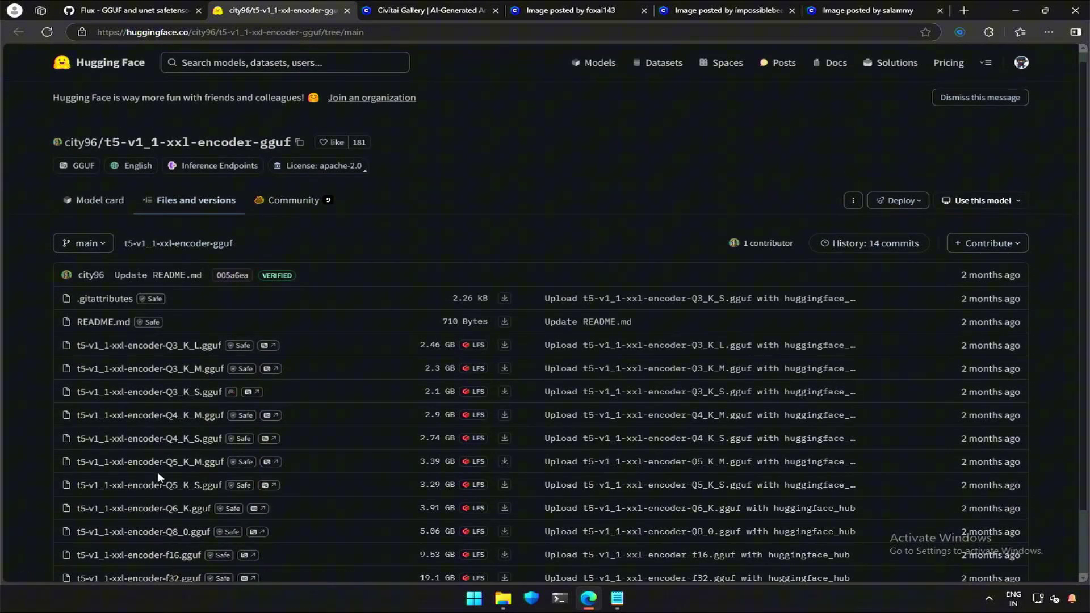
{"action": "key", "text": "ctrl+shift+Tab"}
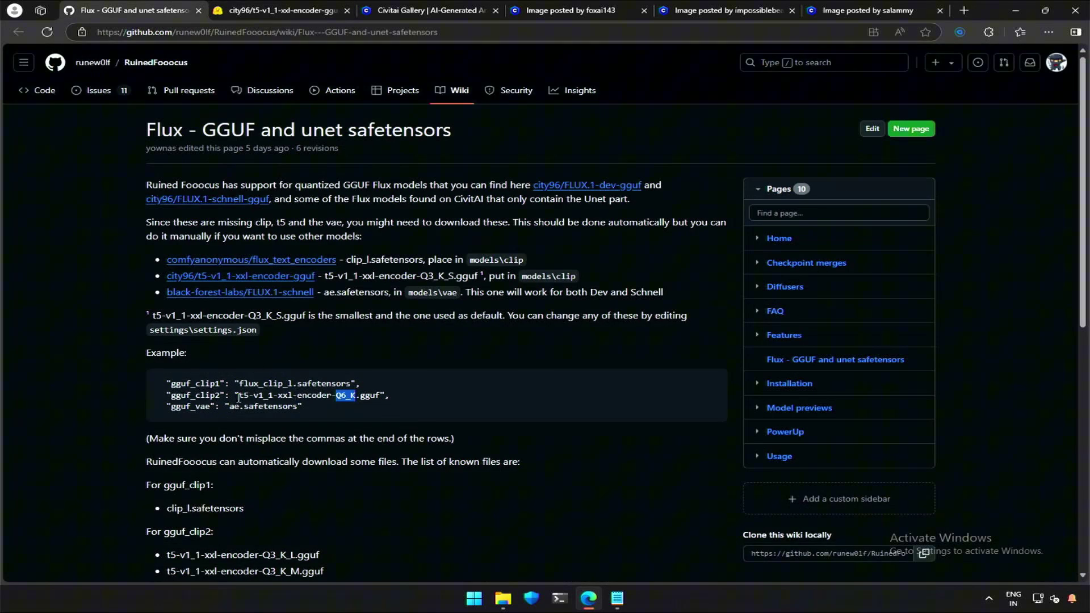
{"action": "left_click_drag", "start_coordinate": [238, 397], "coordinate": [377, 394]}
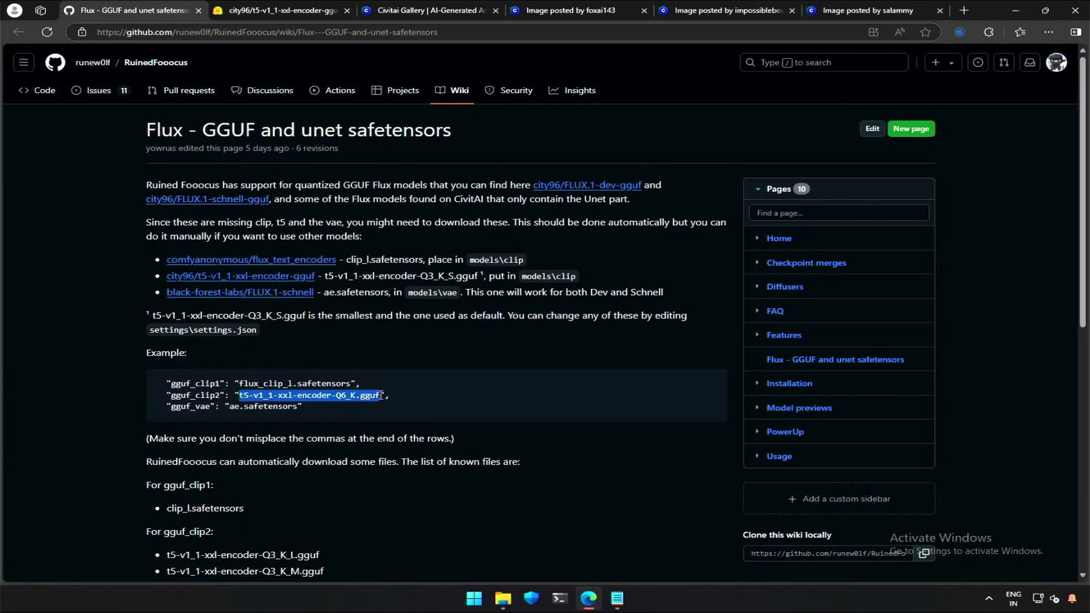
{"action": "key", "text": "ctrl+c"}
{"action": "key", "text": "ctrl+Tab"}
{"action": "key", "text": "ctrl+f"}
{"action": "key", "text": "ctrl+v"}
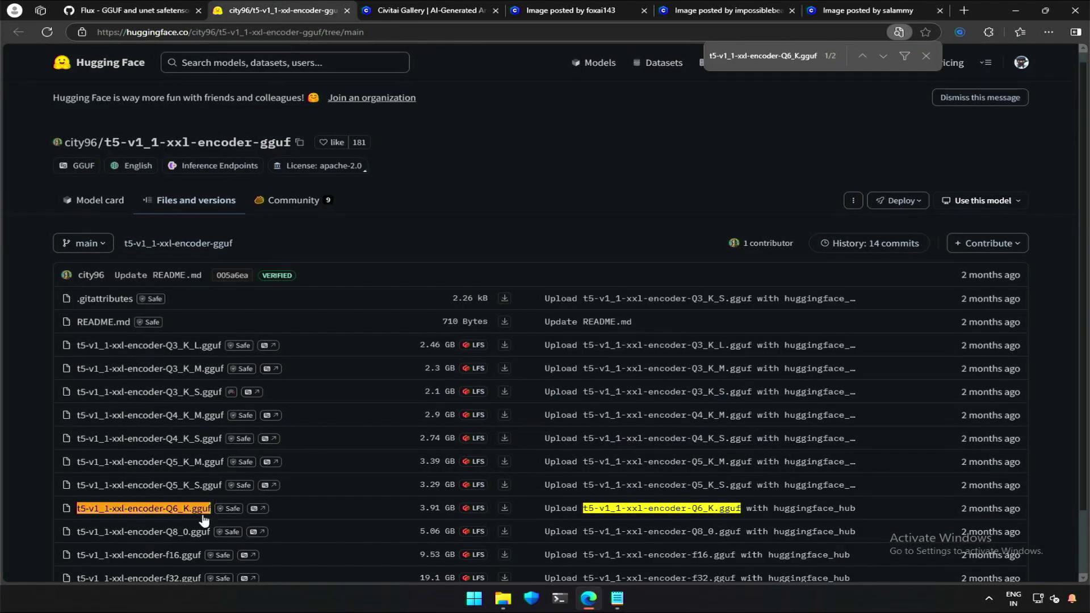
Select the gguf_clip2 filename in settings.json, then check and close the FLUX.1-schnell page.
{"action": "key", "text": "alt+Tab"}
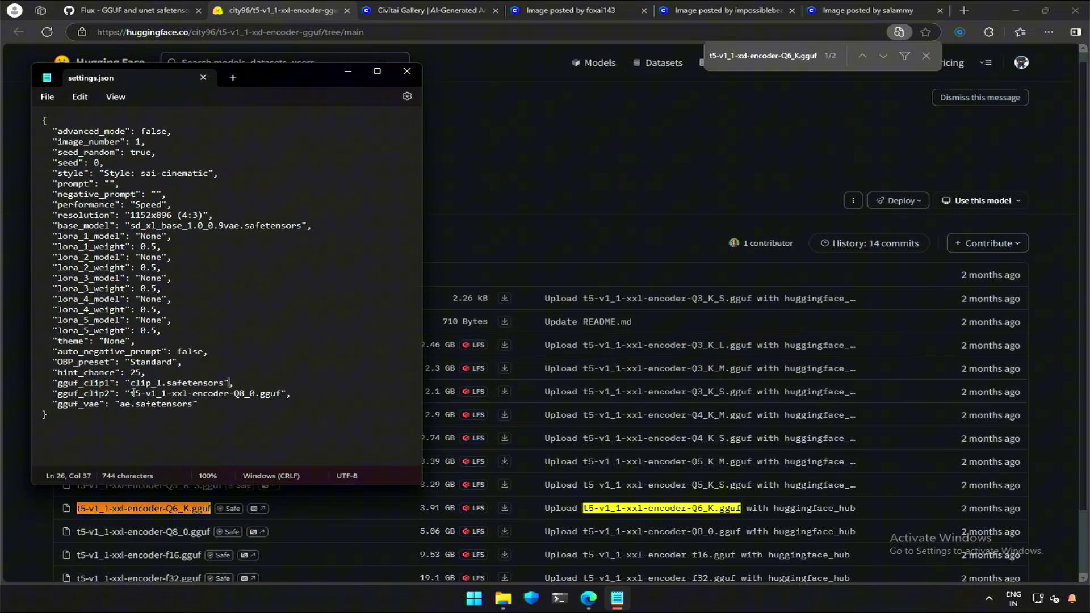
{"action": "left_click_drag", "start_coordinate": [130, 394], "coordinate": [157, 394]}
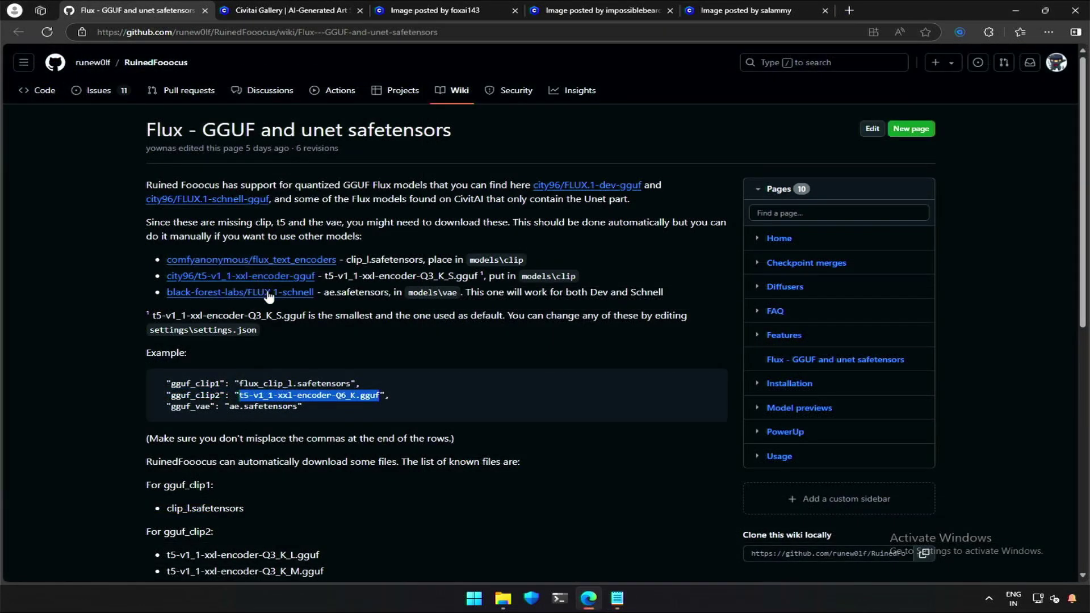
{"action": "middle_click", "coordinate": [268, 294]}
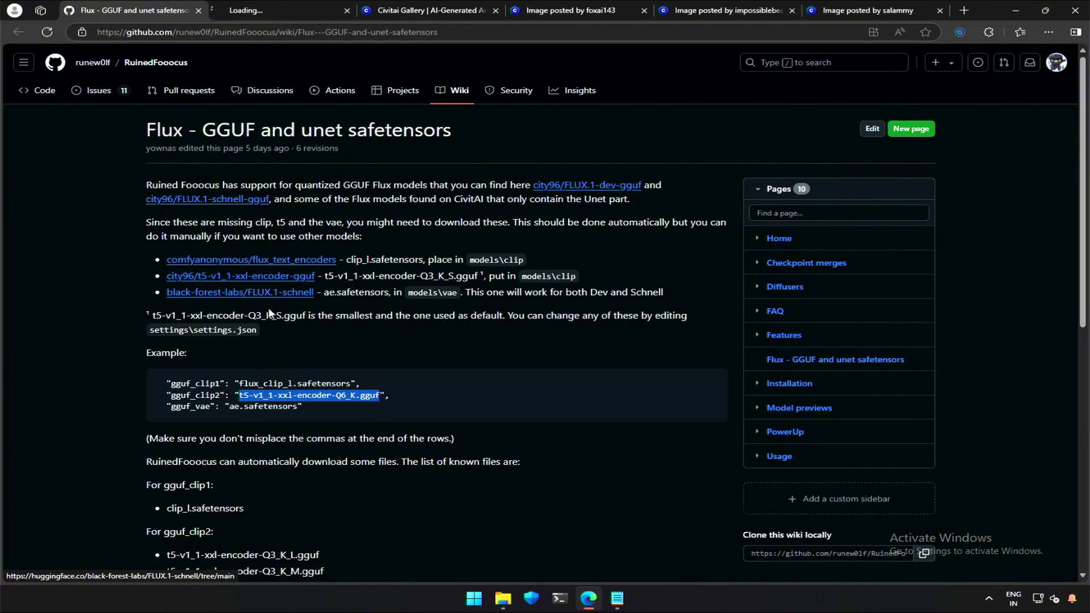
{"action": "left_click", "coordinate": [280, 10]}
{"action": "scroll", "coordinate": [145, 494], "scroll_direction": "down", "scroll_amount": 1}
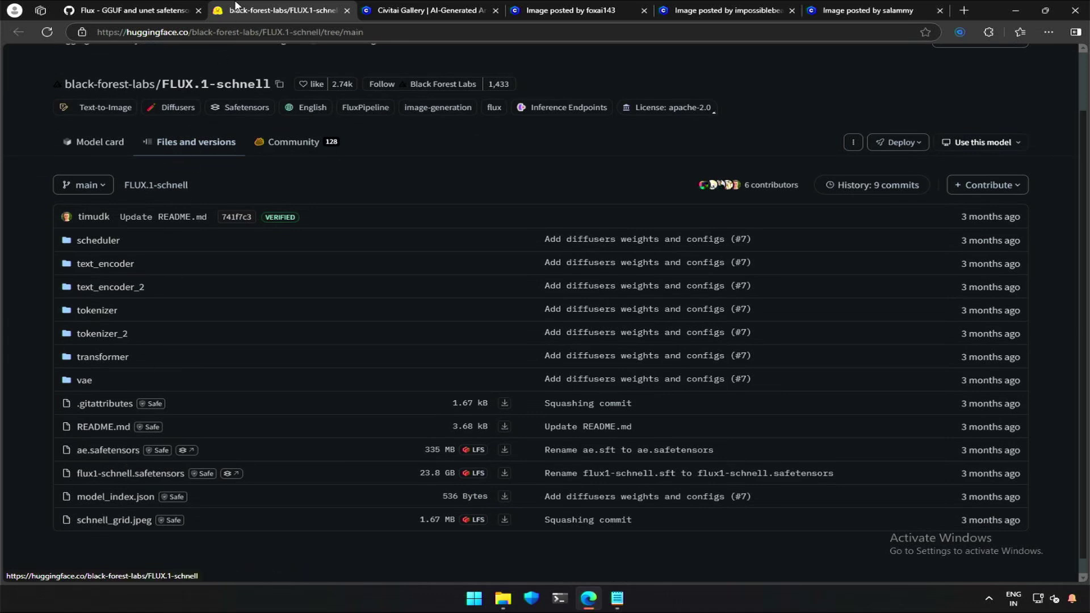
{"action": "key", "text": "ctrl+w"}
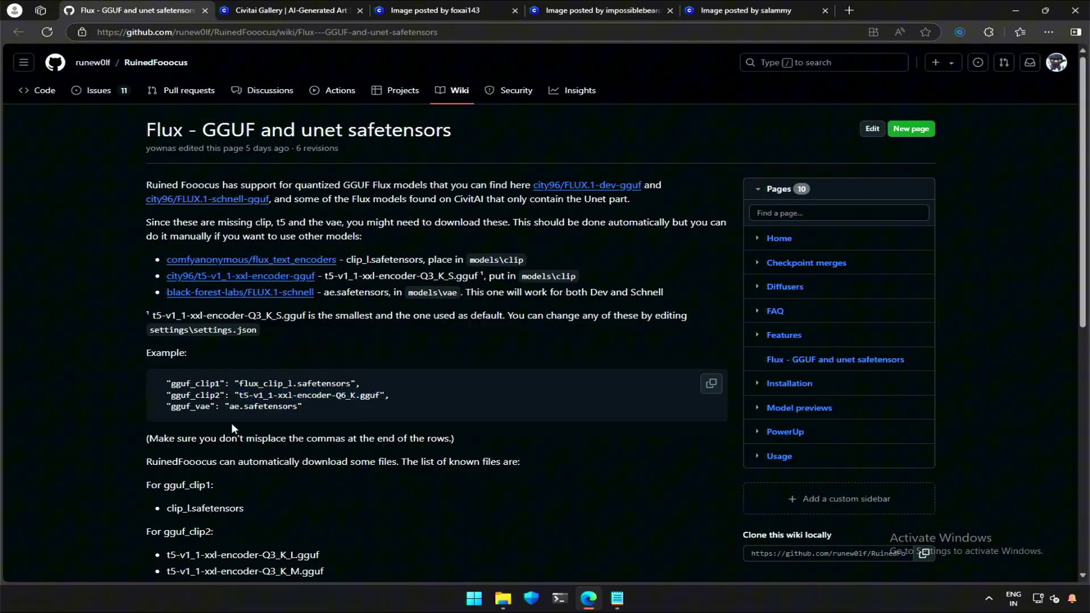
Check the gguf entries and save settings.json with gguf_clip2 as t5-v1_1-xxl-encoder-Q6_K.gguf, then close Notepad.
{"action": "key", "text": "alt+Tab"}
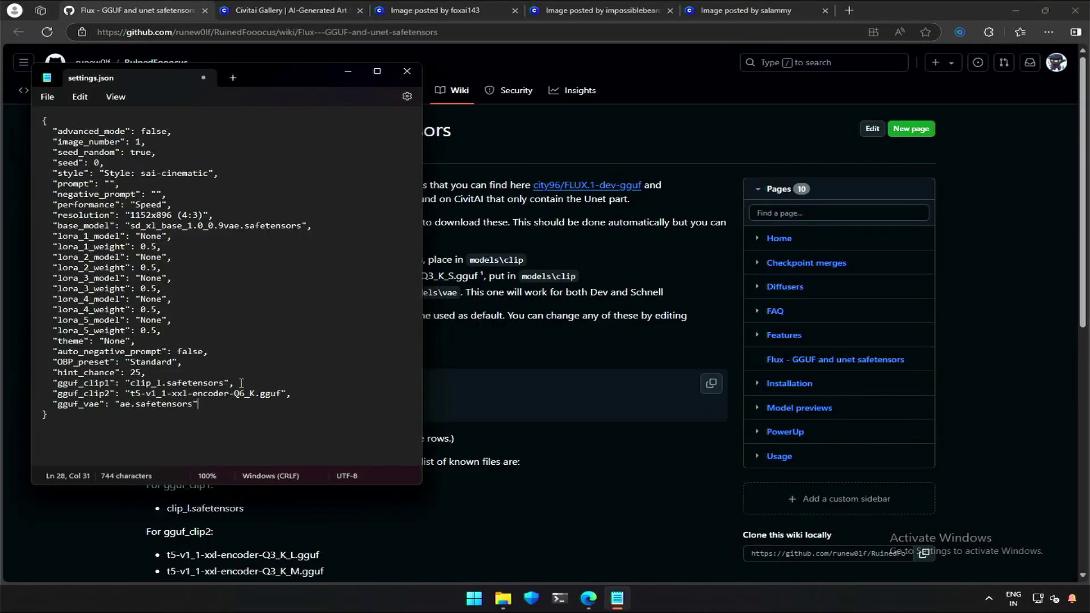
{"action": "left_click", "coordinate": [241, 383]}
{"action": "left_click", "coordinate": [238, 404]}
{"action": "left_click", "coordinate": [47, 97]}
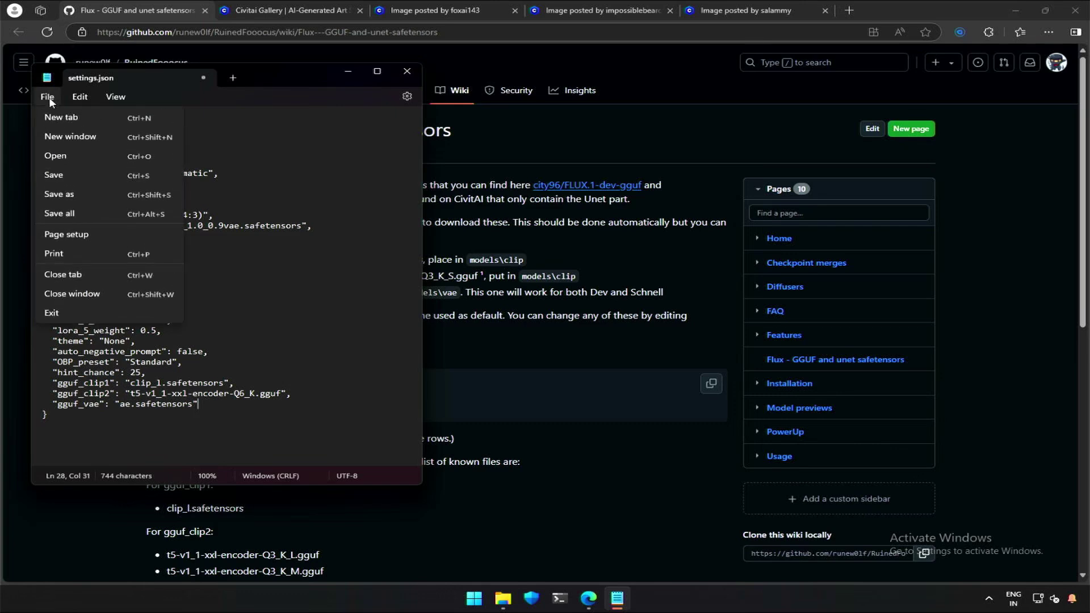
{"action": "left_click", "coordinate": [67, 176]}
{"action": "key", "text": "alt+F4"}
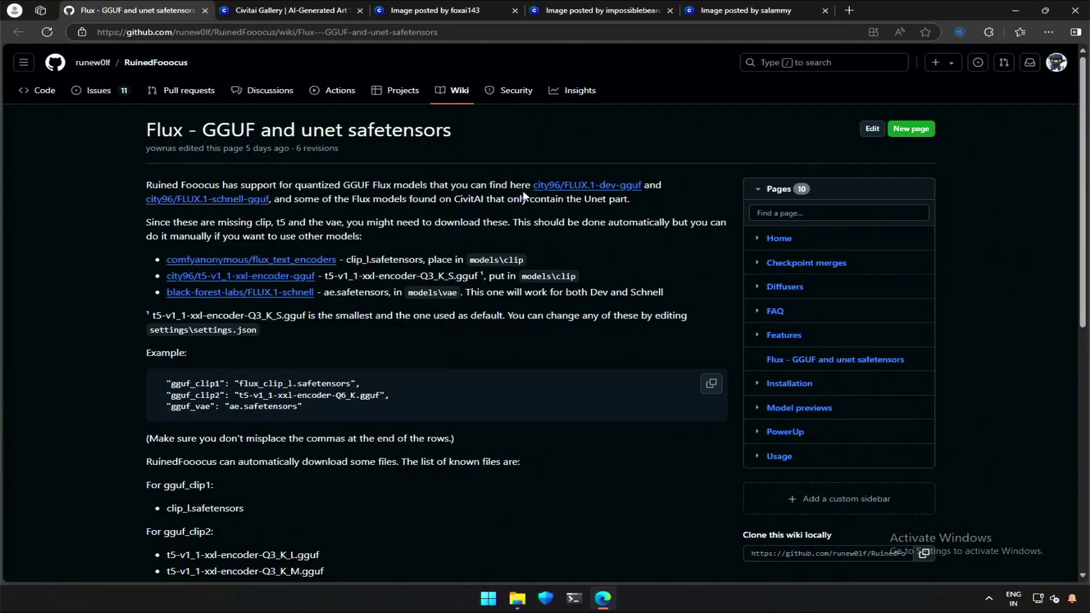
Open city96/FLUX.1-schnell-gguf in a new tab and browse its files, Q2_K (4.01 GB) to F16 (23.8 GB).
{"action": "right_click", "coordinate": [225, 204]}
{"action": "left_click", "coordinate": [250, 211]}
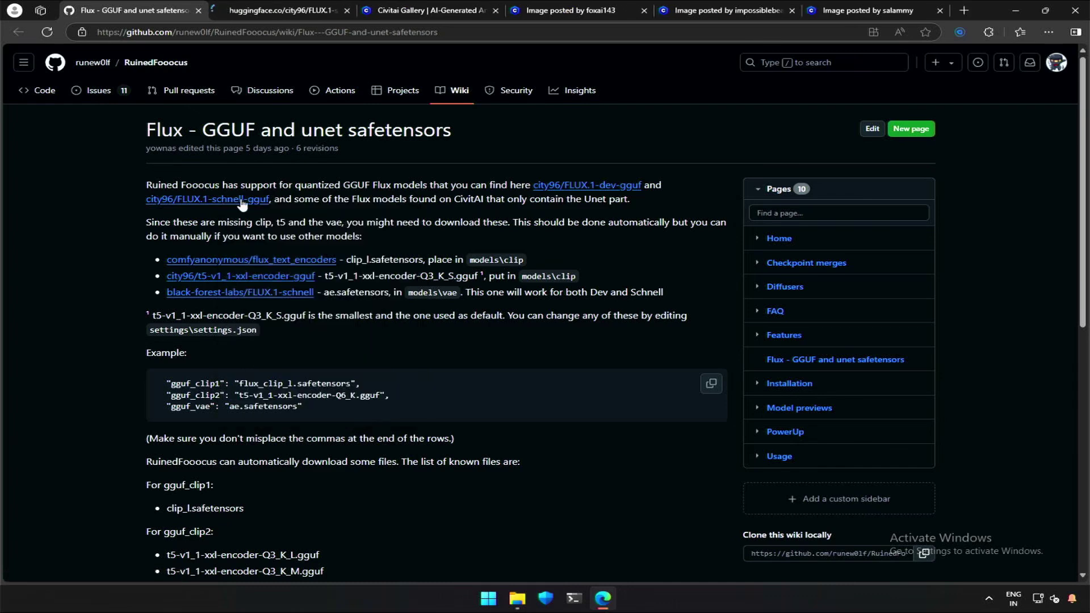
{"action": "left_click", "coordinate": [275, 7]}
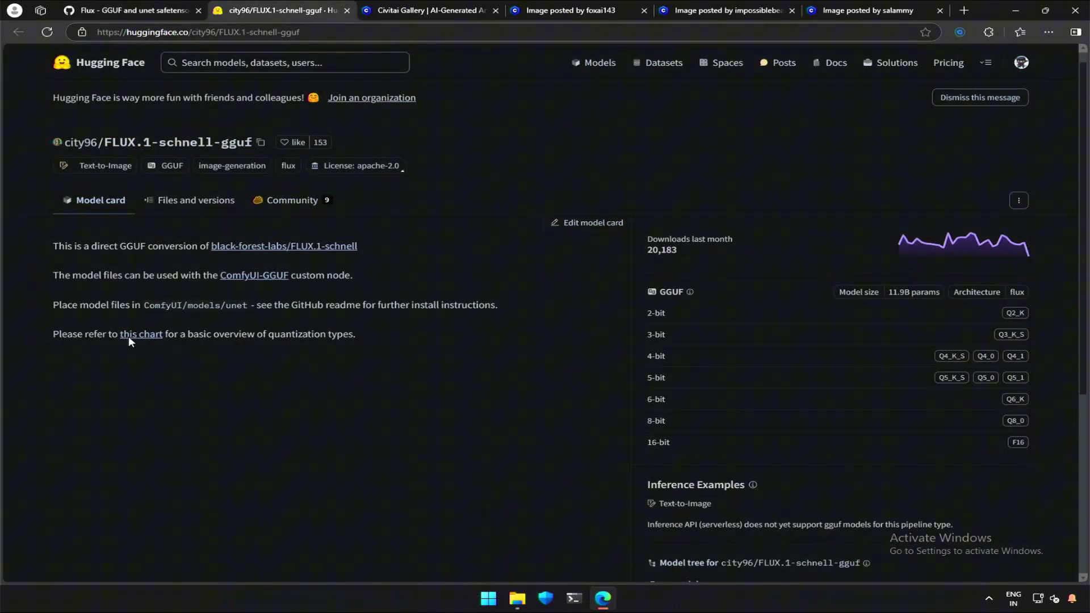
{"action": "left_click", "coordinate": [183, 209]}
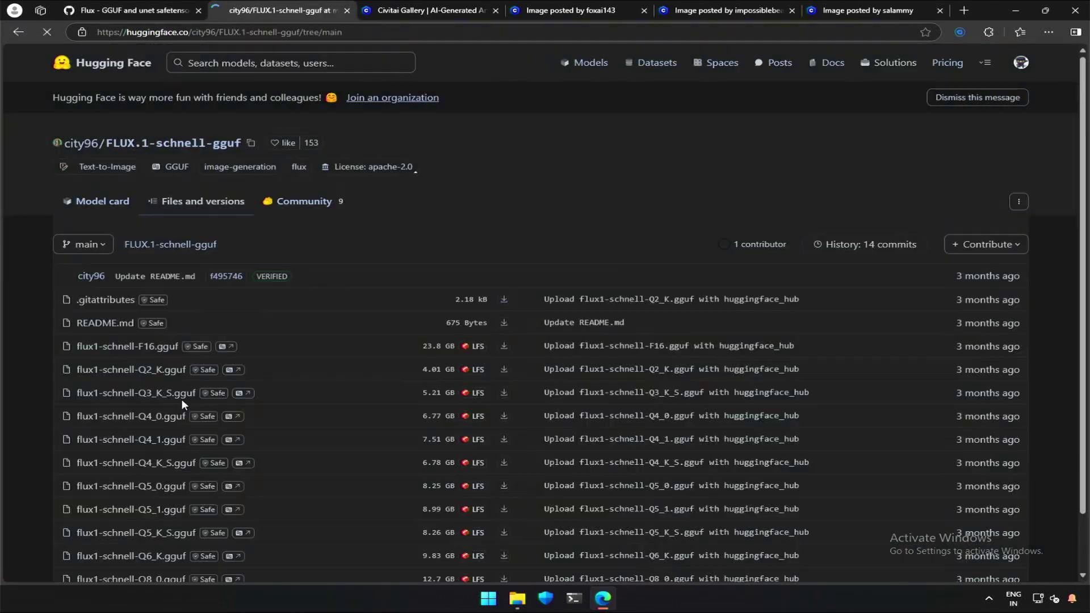
{"action": "scroll", "coordinate": [181, 392], "scroll_direction": "down", "scroll_amount": 1}
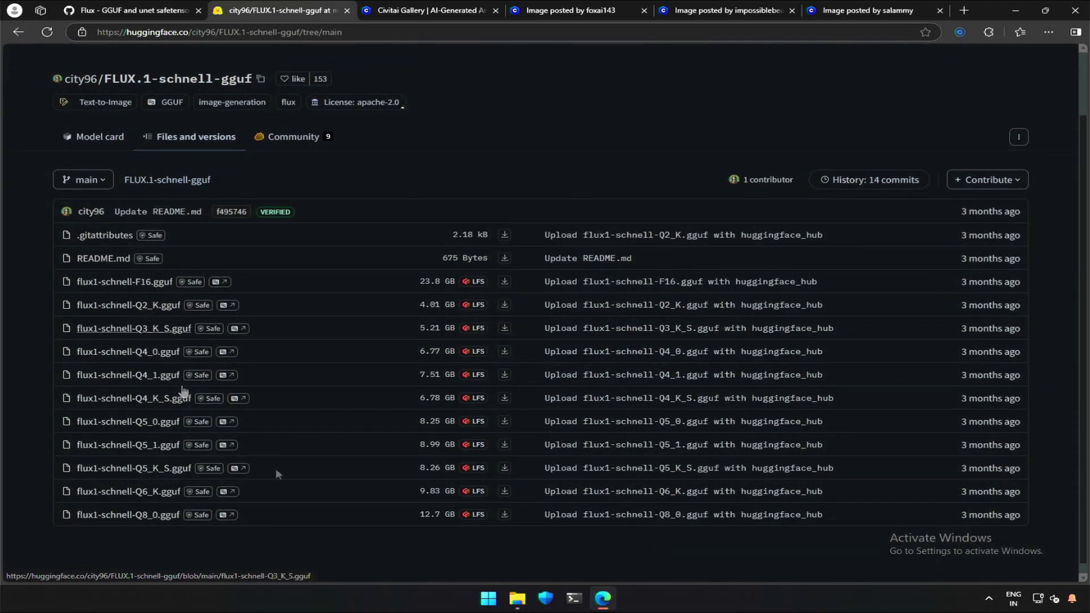
Browse RuinedFooocus > models > checkpoints to confirm the downloaded flux1-schnell GGUF files.
{"action": "left_click", "coordinate": [508, 604]}
{"action": "double_click", "coordinate": [392, 275]}
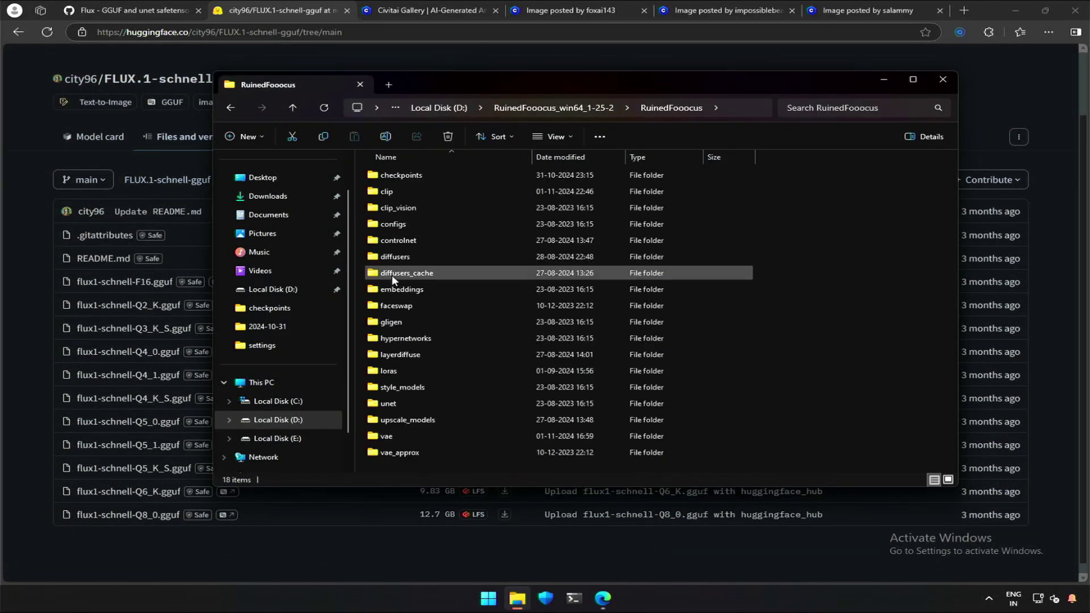
{"action": "left_click", "coordinate": [384, 176]}
{"action": "double_click", "coordinate": [384, 174]}
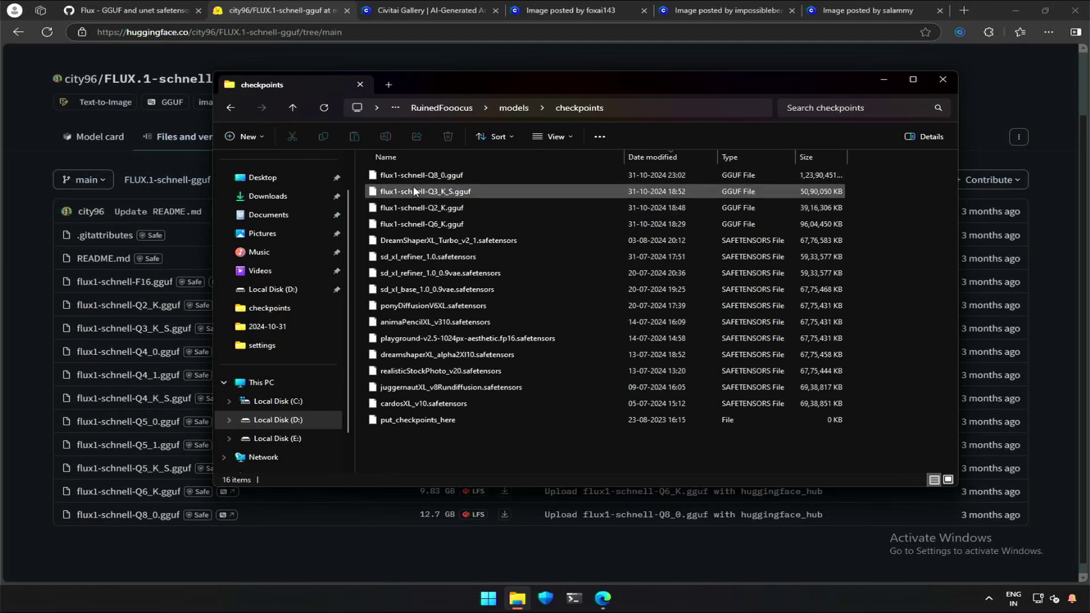
{"action": "left_click", "coordinate": [43, 302]}
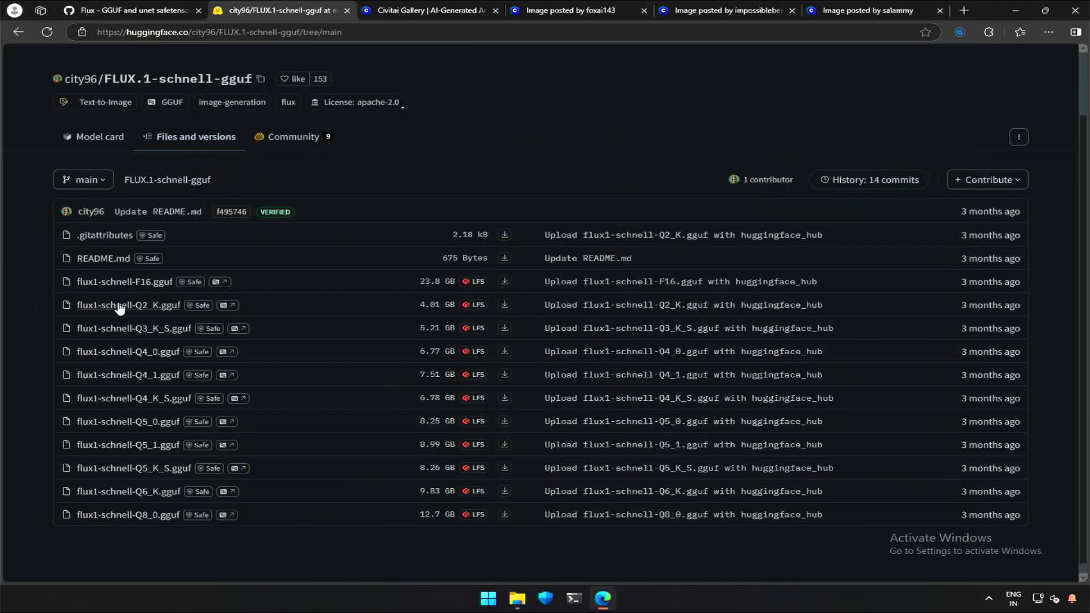
{"action": "key", "text": "alt+Tab"}
Launch RuinedFooocus, remove the sai-cinematic style, and switch Performance to Custom.
{"action": "double_click", "coordinate": [380, 209]}
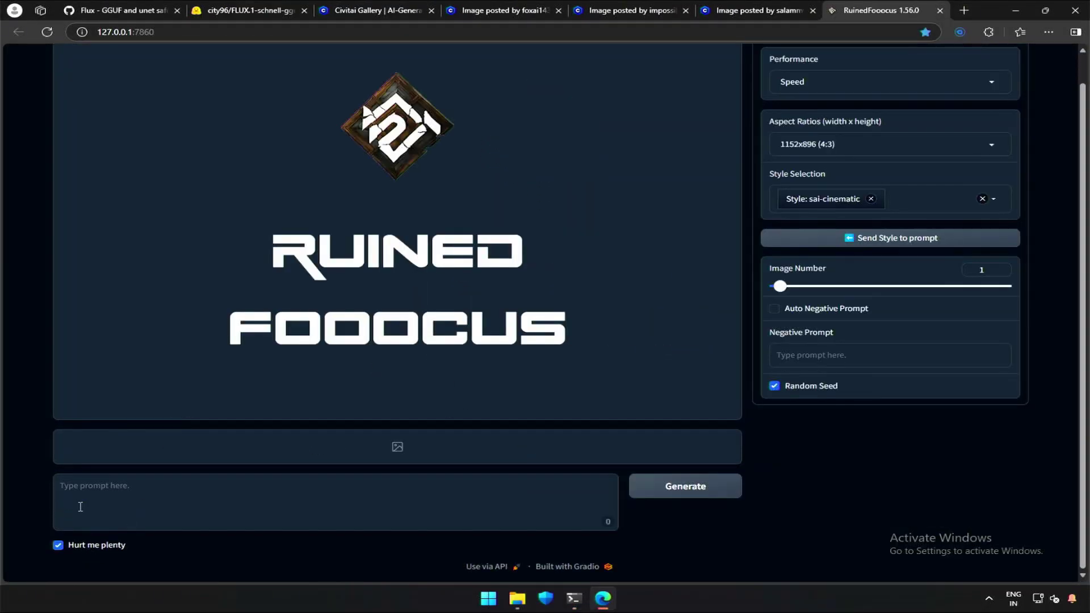
{"action": "left_click", "coordinate": [871, 198]}
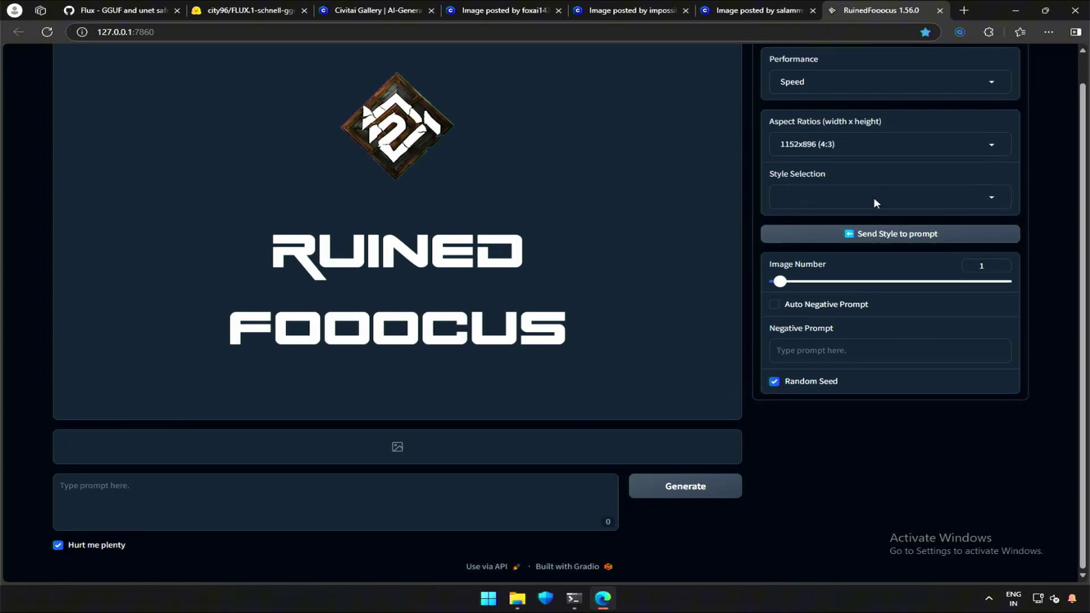
{"action": "left_click", "coordinate": [821, 86]}
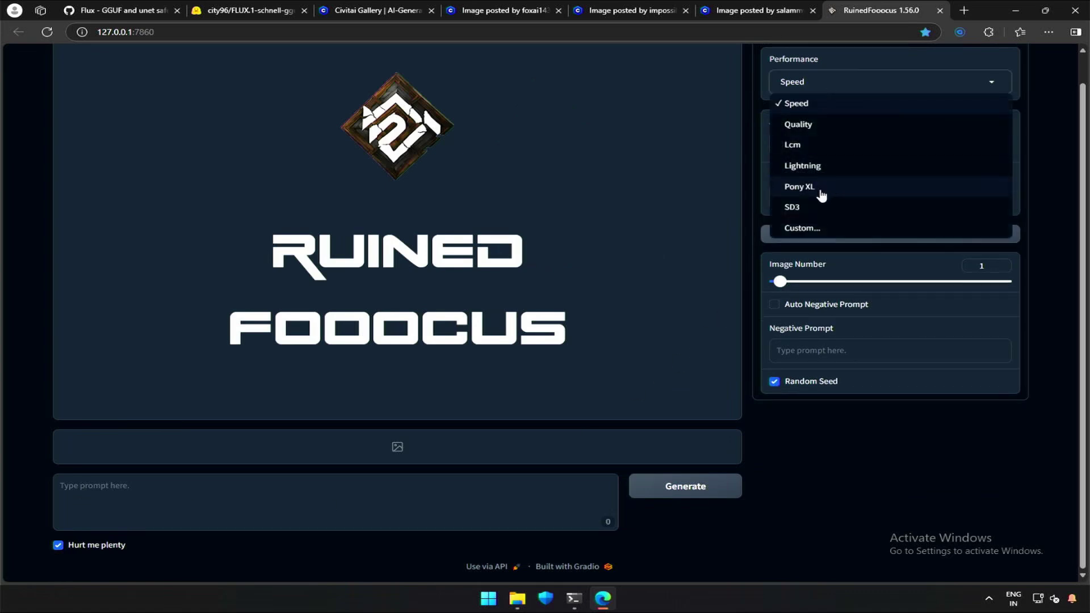
{"action": "left_click", "coordinate": [820, 226]}
Set 10 steps, CFG 1, euler sampler, simple scheduler and 1024x1024 resolution.
{"action": "left_click_drag", "start_coordinate": [810, 209], "coordinate": [785, 210]}
{"action": "left_click", "coordinate": [788, 250]}
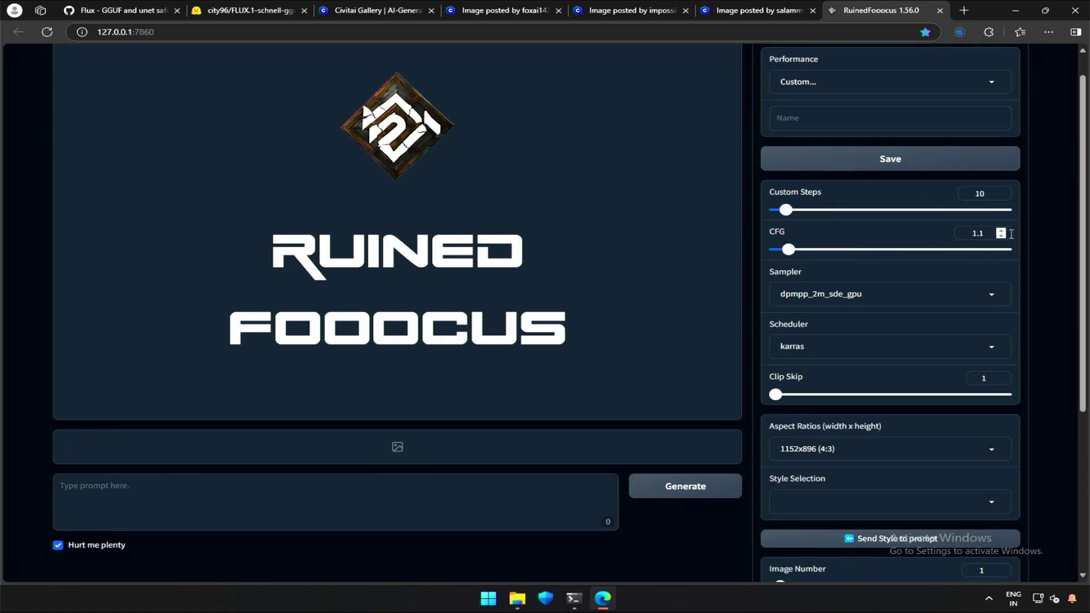
{"action": "left_click", "coordinate": [818, 295]}
{"action": "scroll", "coordinate": [820, 363], "scroll_direction": "up", "scroll_amount": 7}
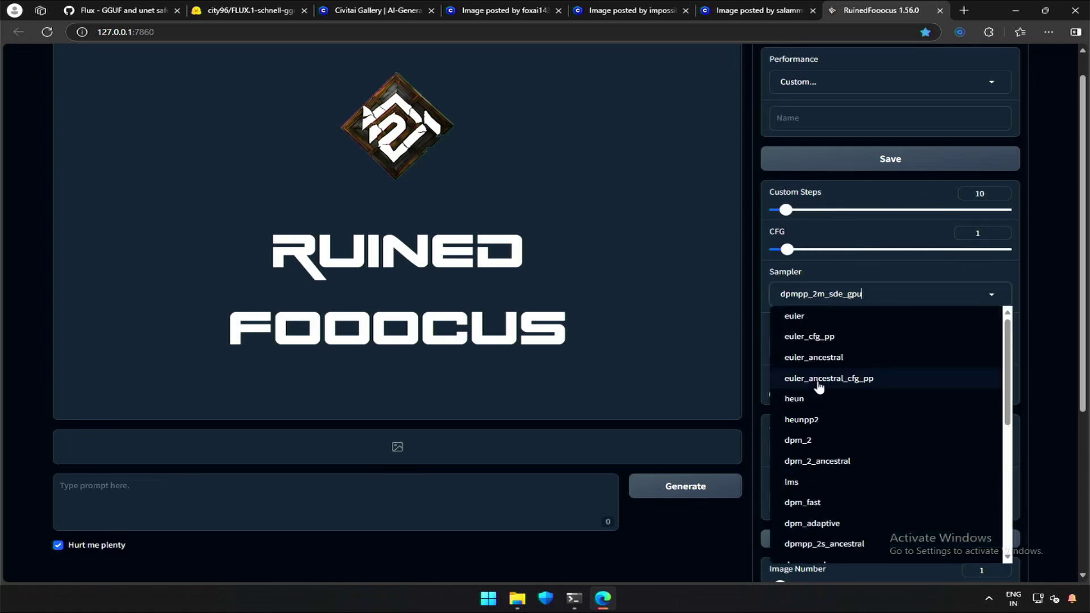
{"action": "left_click", "coordinate": [795, 316]}
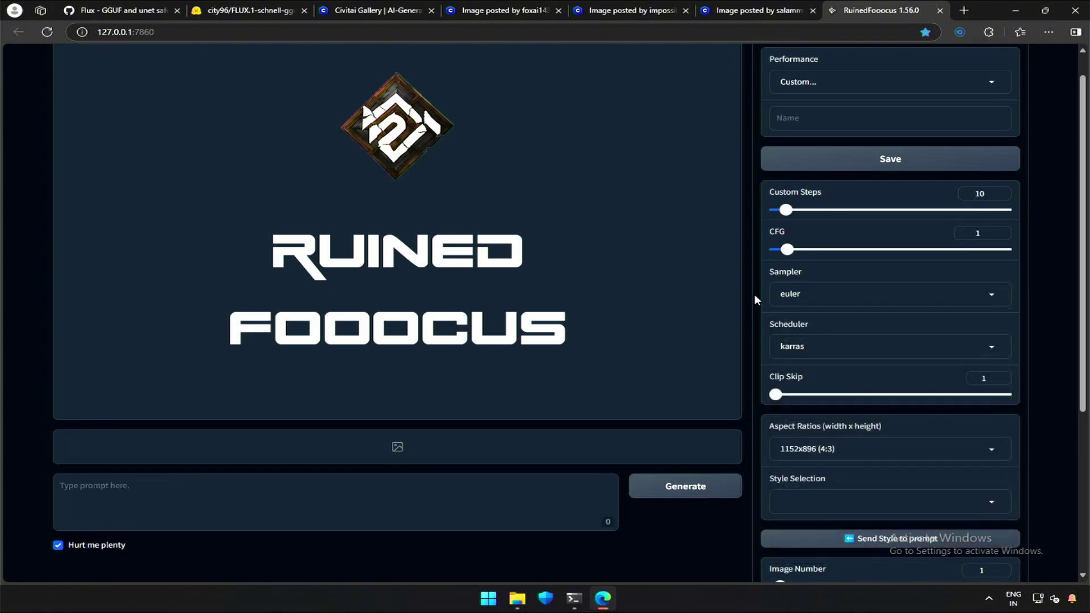
{"action": "left_click", "coordinate": [794, 346]}
{"action": "left_click", "coordinate": [795, 282]}
{"action": "left_click", "coordinate": [790, 451]}
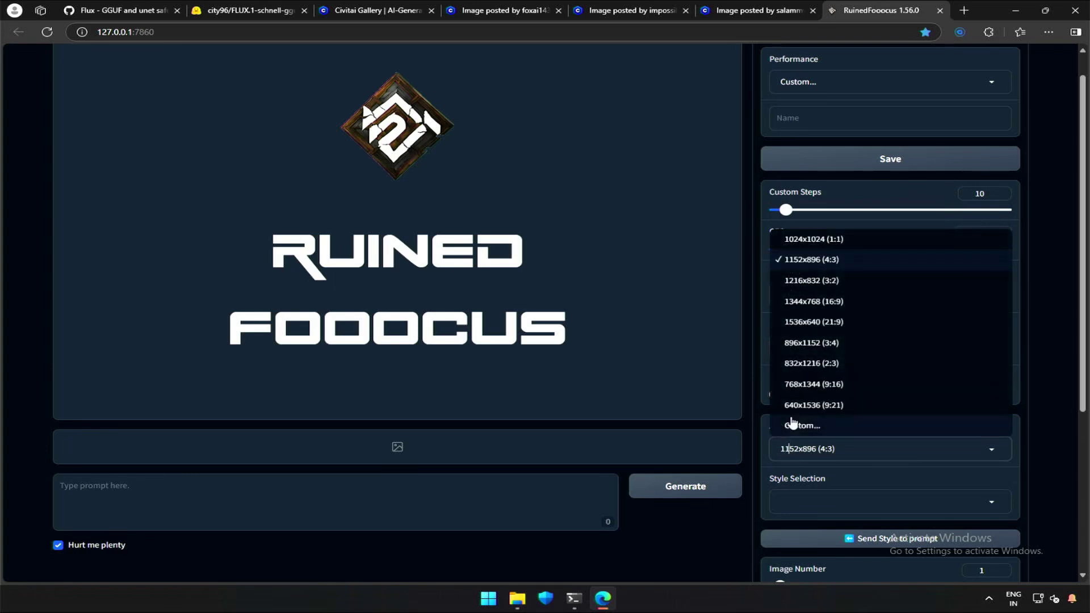
{"action": "left_click", "coordinate": [823, 246]}
{"action": "scroll", "coordinate": [764, 401], "scroll_direction": "up", "scroll_amount": 1}
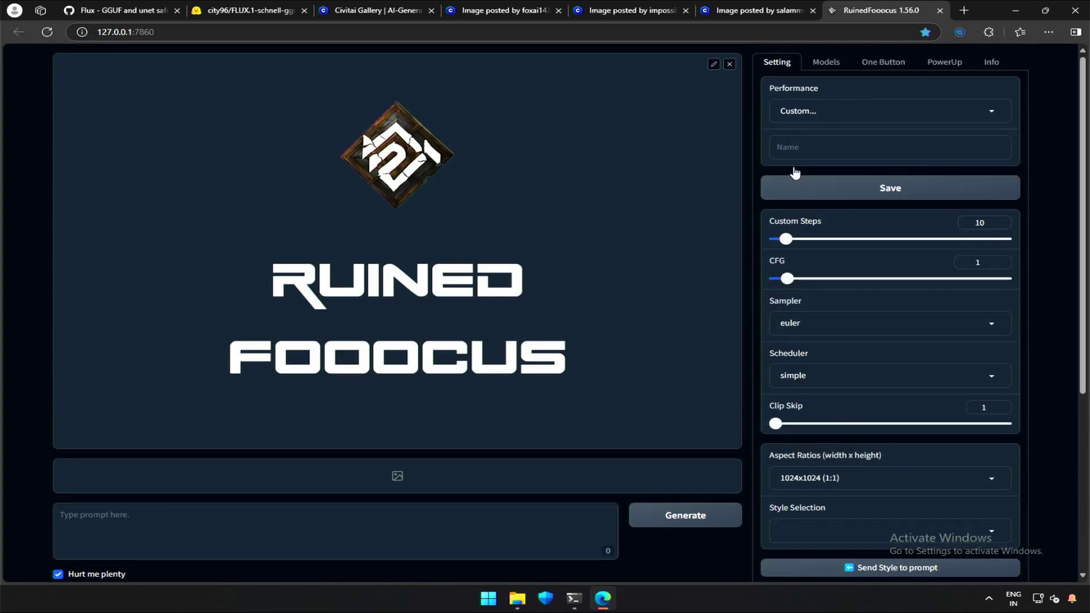
Check the LoRA settings and the lora_1_model None value in settings.json, then close the file.
{"action": "left_click", "coordinate": [823, 68]}
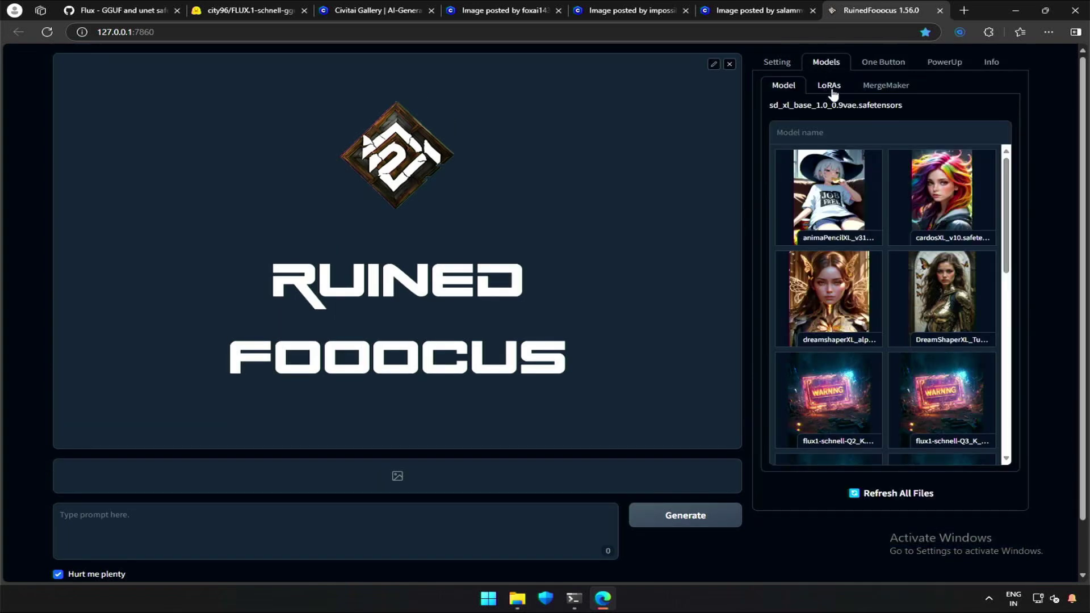
{"action": "left_click", "coordinate": [830, 86]}
{"action": "key", "text": "alt+Tab"}
{"action": "double_click", "coordinate": [383, 307]}
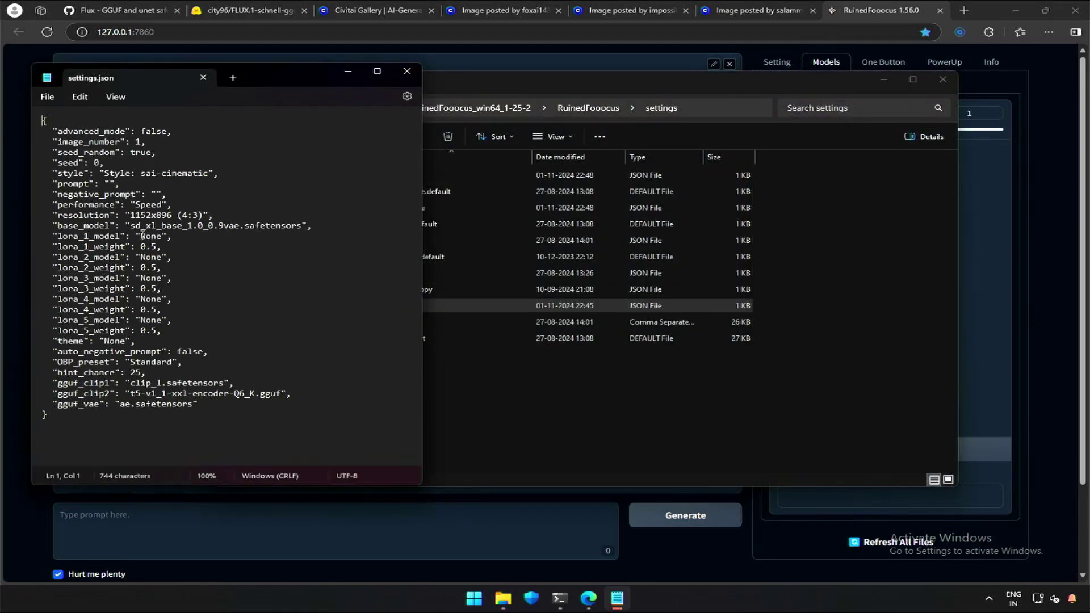
{"action": "double_click", "coordinate": [145, 235]}
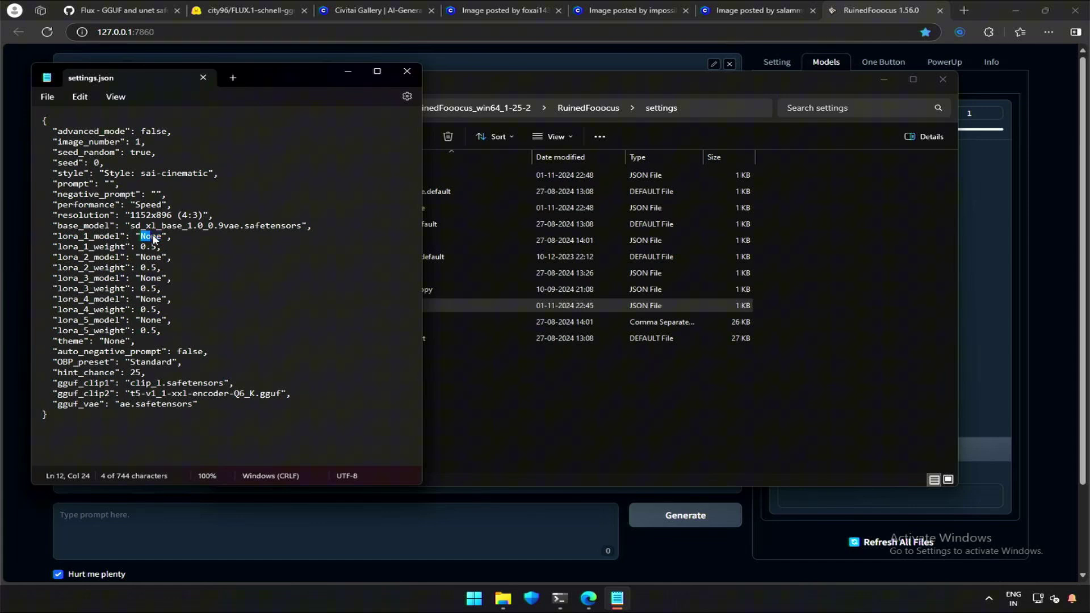
{"action": "left_click", "coordinate": [150, 237]}
{"action": "double_click", "coordinate": [149, 237]}
{"action": "left_click", "coordinate": [186, 242]}
{"action": "left_click", "coordinate": [203, 77]}
Close the settings folder and show the base-model gallery with flux1-schnell Q2, Q3, Q6 and Q8 checkpoints.
{"action": "left_click", "coordinate": [884, 79]}
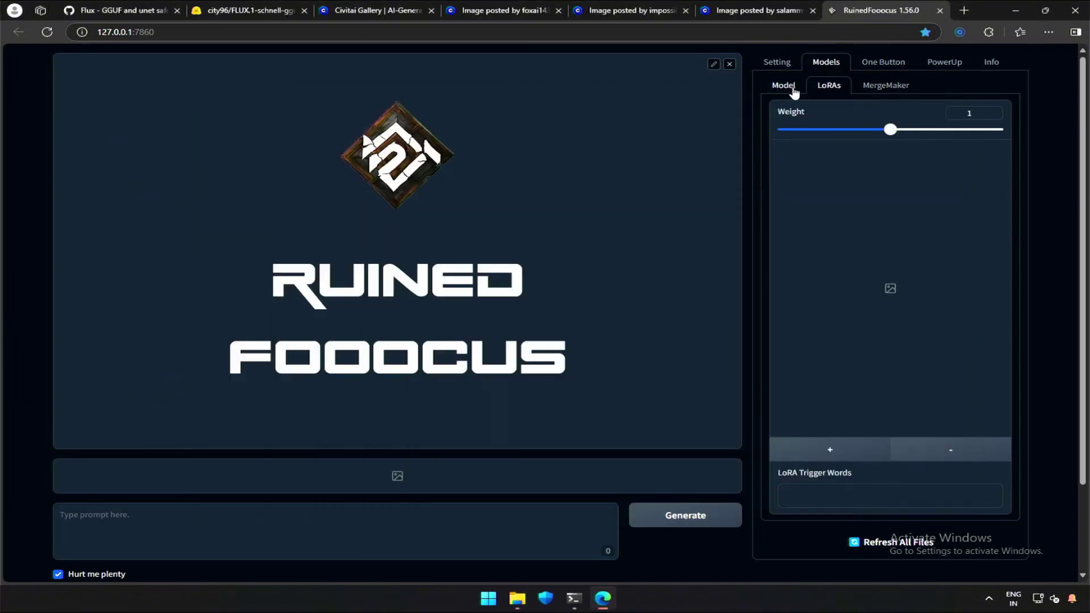
{"action": "left_click", "coordinate": [788, 87]}
{"action": "scroll", "coordinate": [922, 294], "scroll_direction": "down", "scroll_amount": 4}
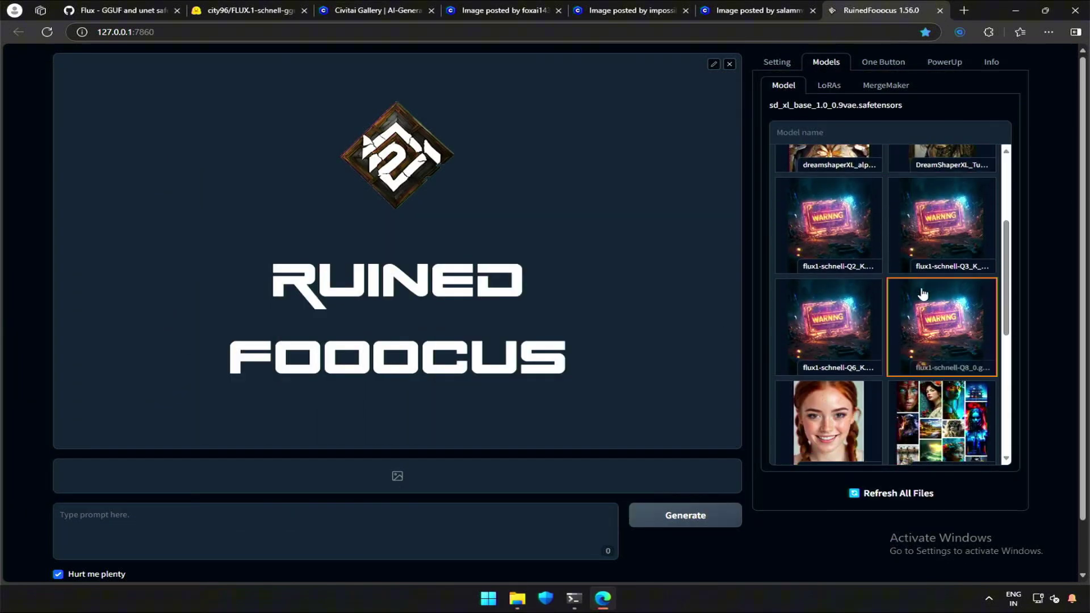
{"action": "scroll", "coordinate": [926, 293], "scroll_direction": "up", "scroll_amount": 1}
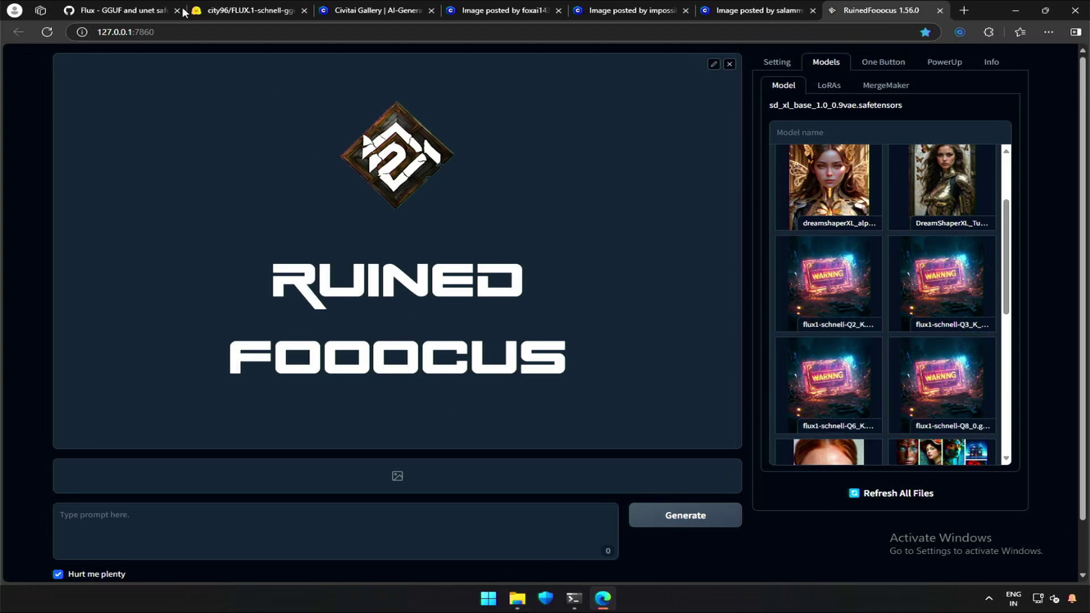
Note the t5-v1_1-xxl-encoder-Q6_K.gguf value on the wiki and select flux1-schnell-Q6_K as base model.
{"action": "left_click", "coordinate": [138, 6]}
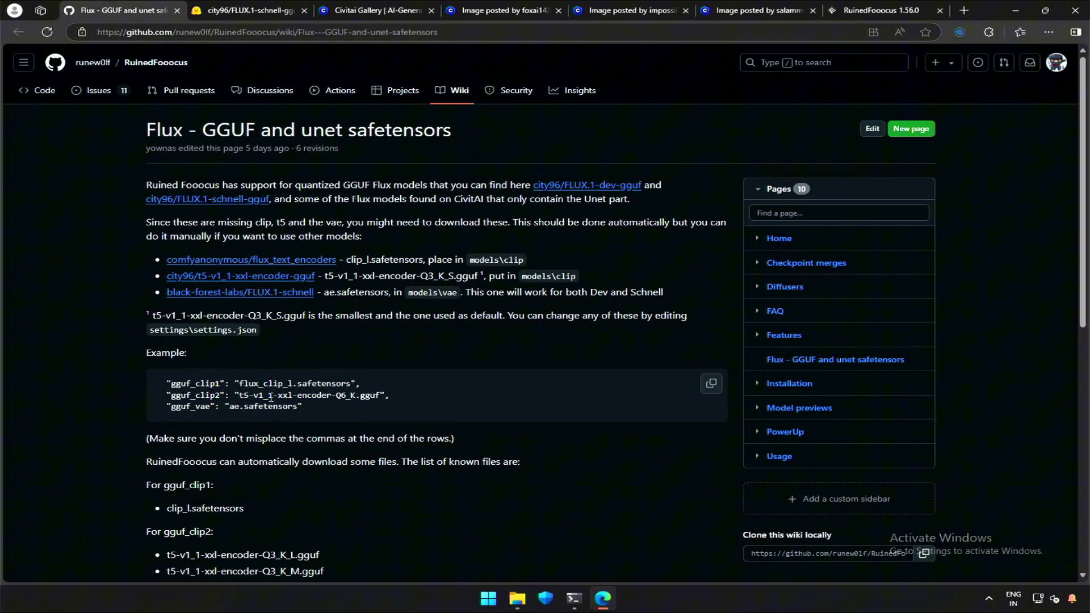
{"action": "left_click_drag", "start_coordinate": [243, 394], "coordinate": [388, 395]}
{"action": "left_click", "coordinate": [877, 10]}
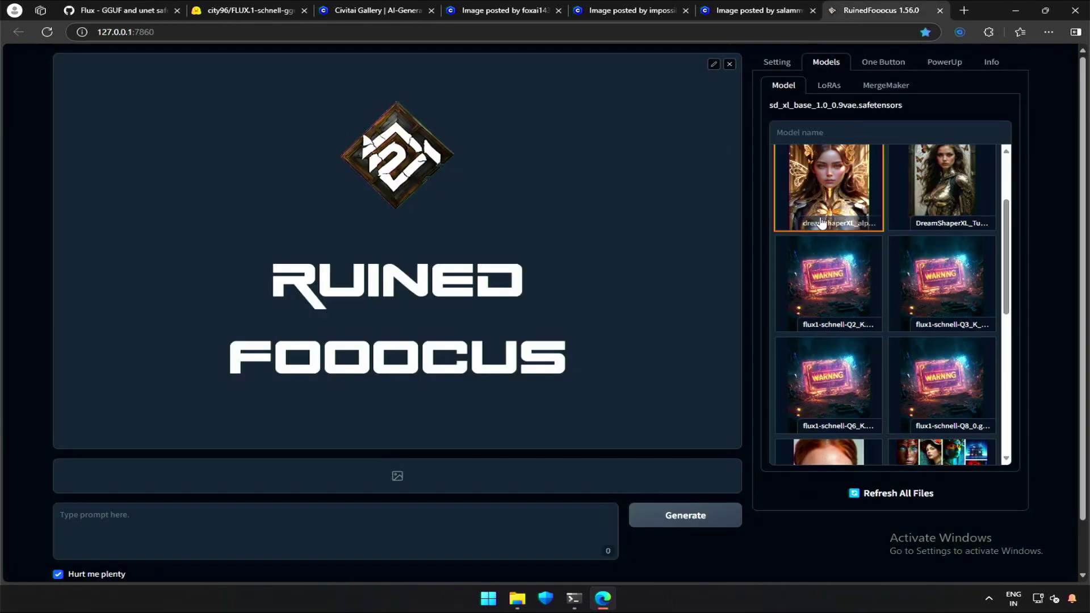
{"action": "left_click", "coordinate": [817, 407]}
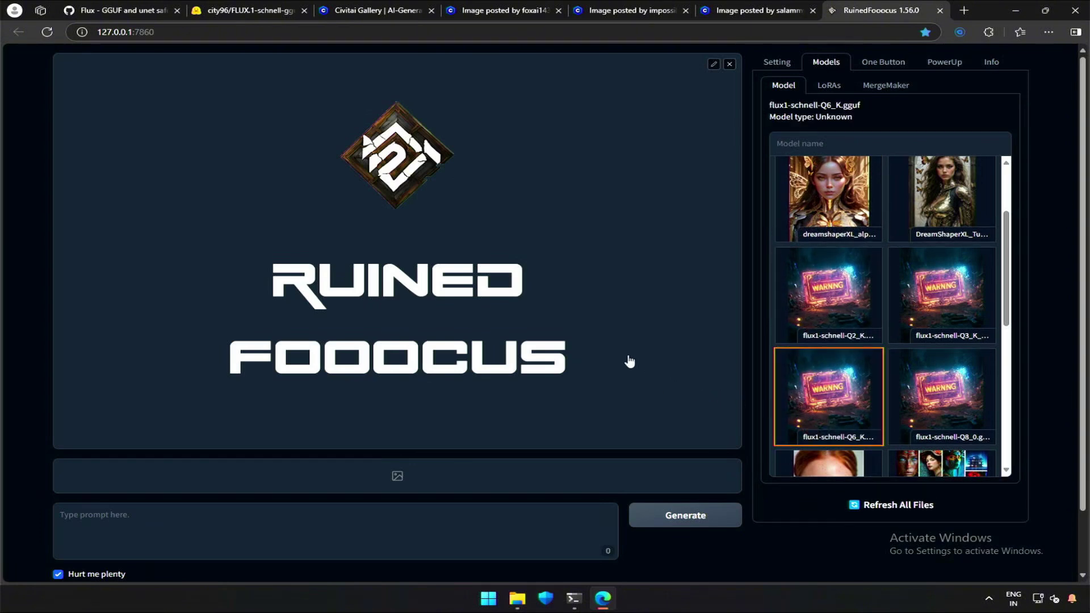
Copy the 'a tiger cub sleeping on a cheeseburger' prompt from Civitai into the prompt box.
{"action": "left_click", "coordinate": [487, 17]}
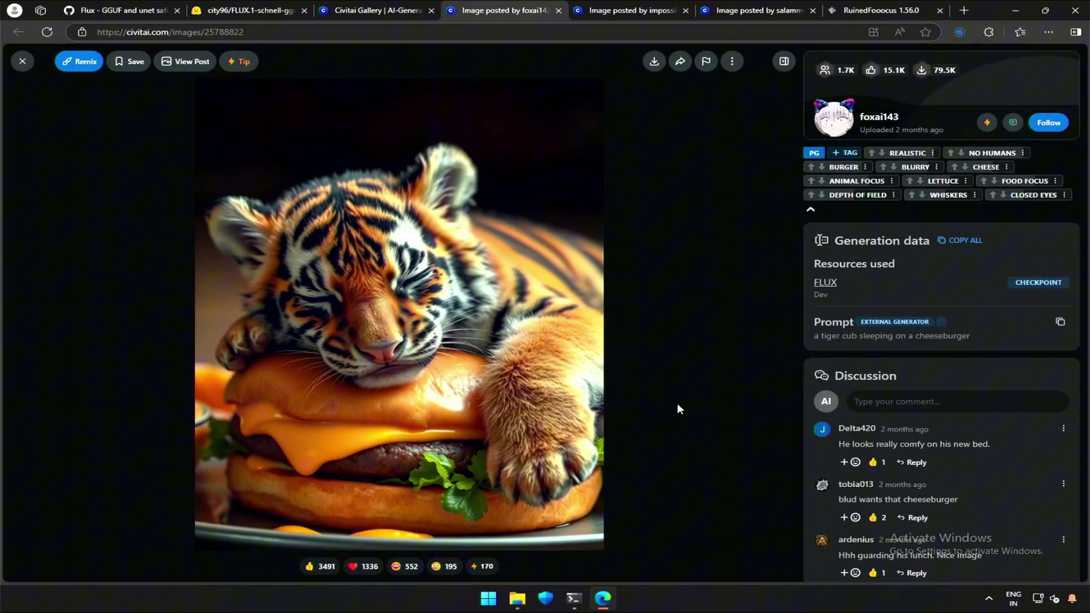
{"action": "left_click_drag", "start_coordinate": [814, 336], "coordinate": [969, 333]}
{"action": "right_click", "coordinate": [957, 339]}
{"action": "left_click", "coordinate": [942, 350]}
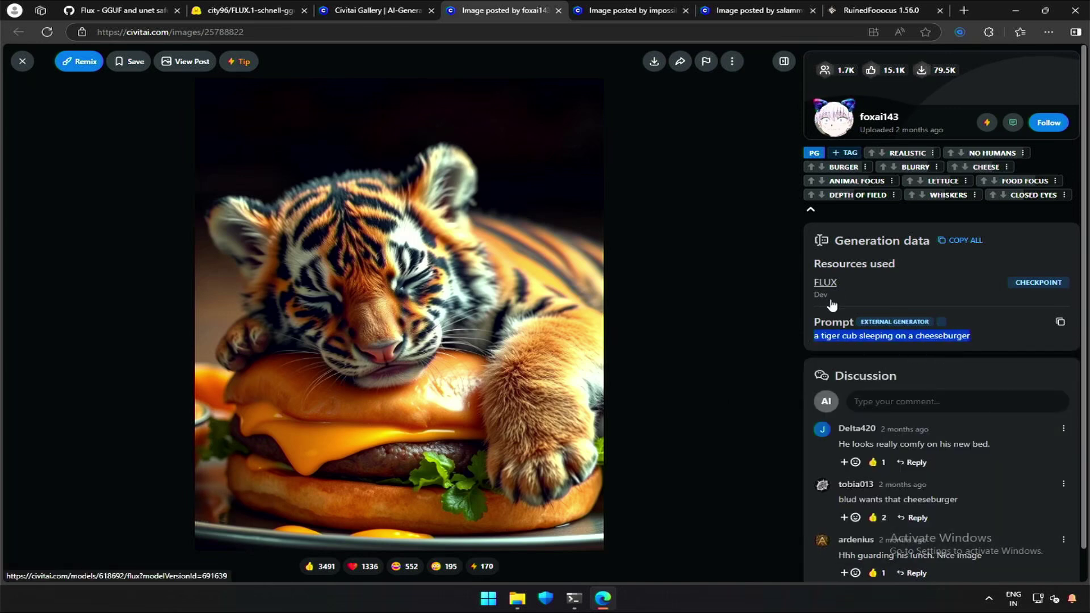
{"action": "key", "text": "ctrl+9"}
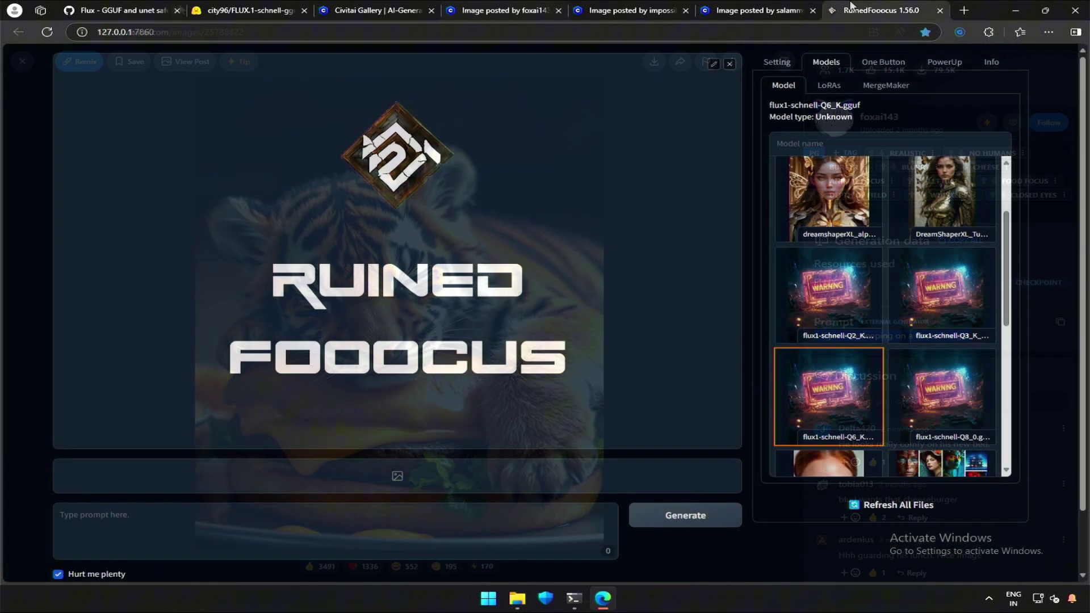
{"action": "right_click", "coordinate": [391, 518]}
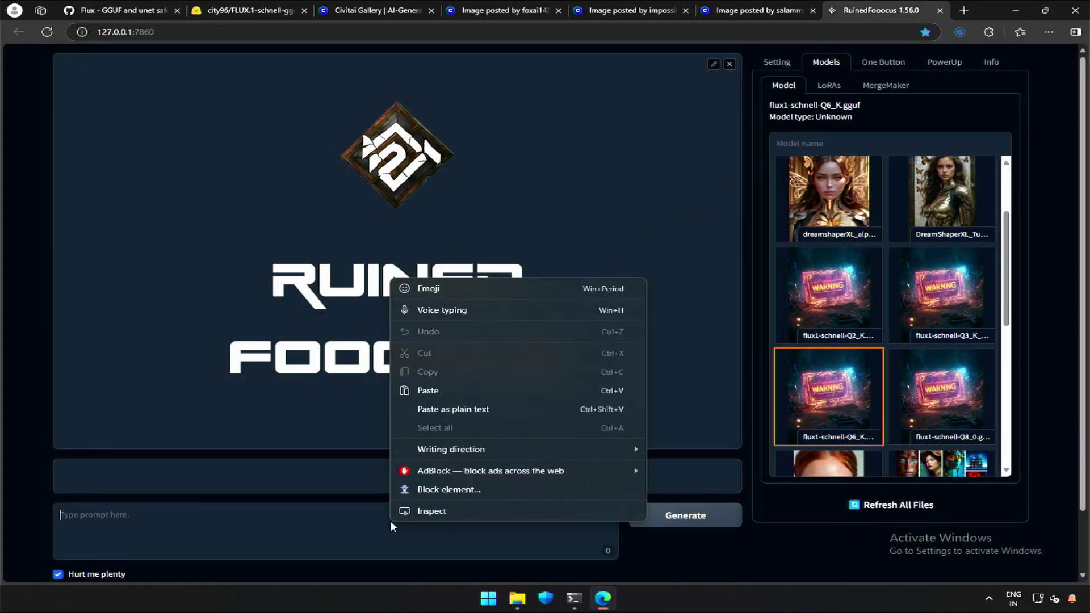
{"action": "left_click", "coordinate": [425, 388]}
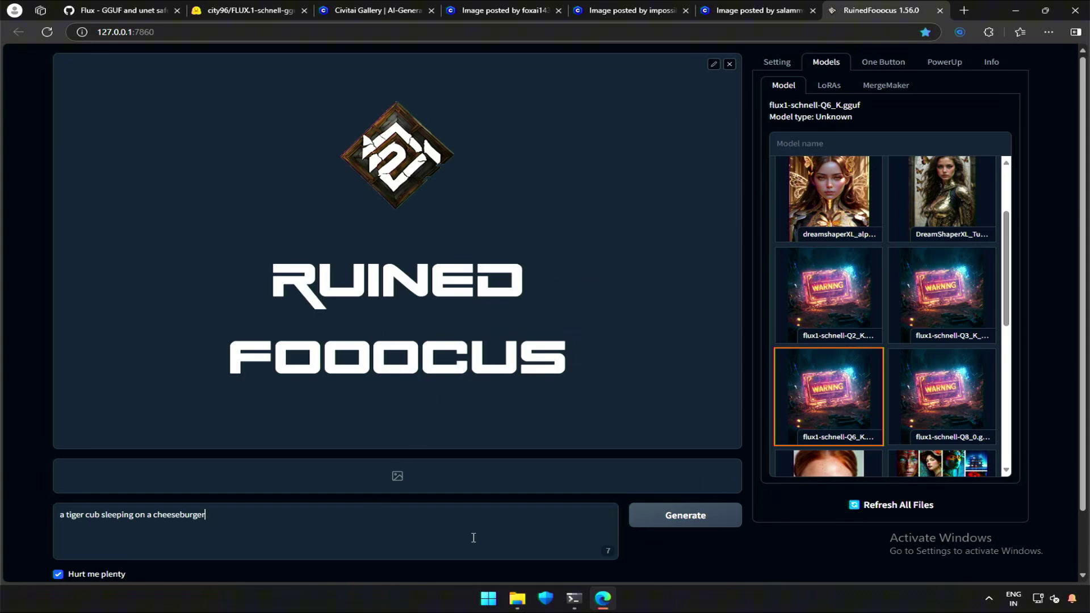
Generate the tiger cub image with the Q6_K model and watch loading in the console.
{"action": "left_click", "coordinate": [762, 63]}
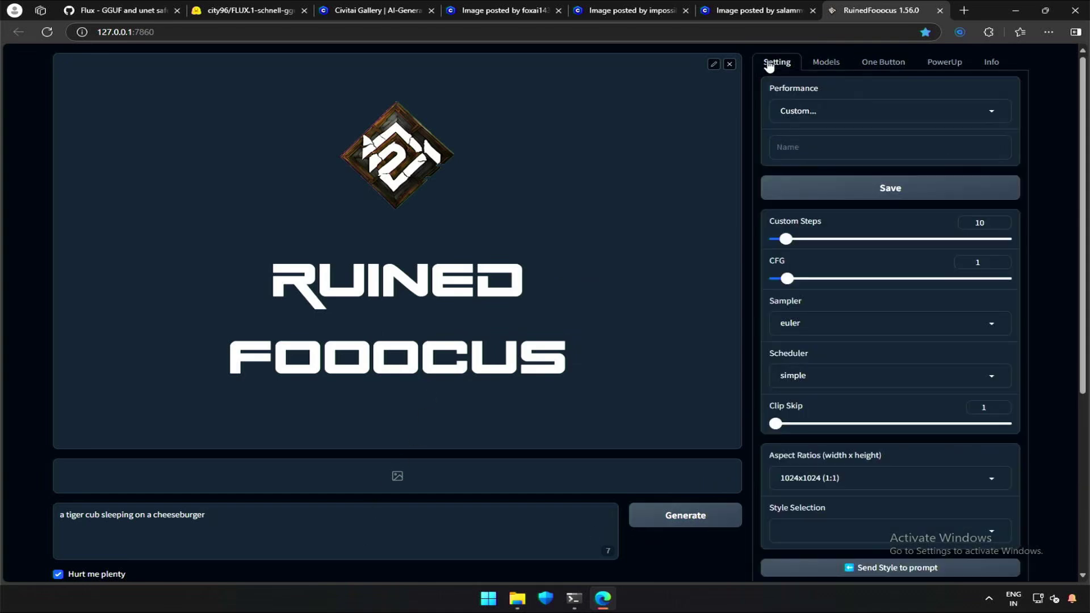
{"action": "mouse_move", "coordinate": [576, 606]}
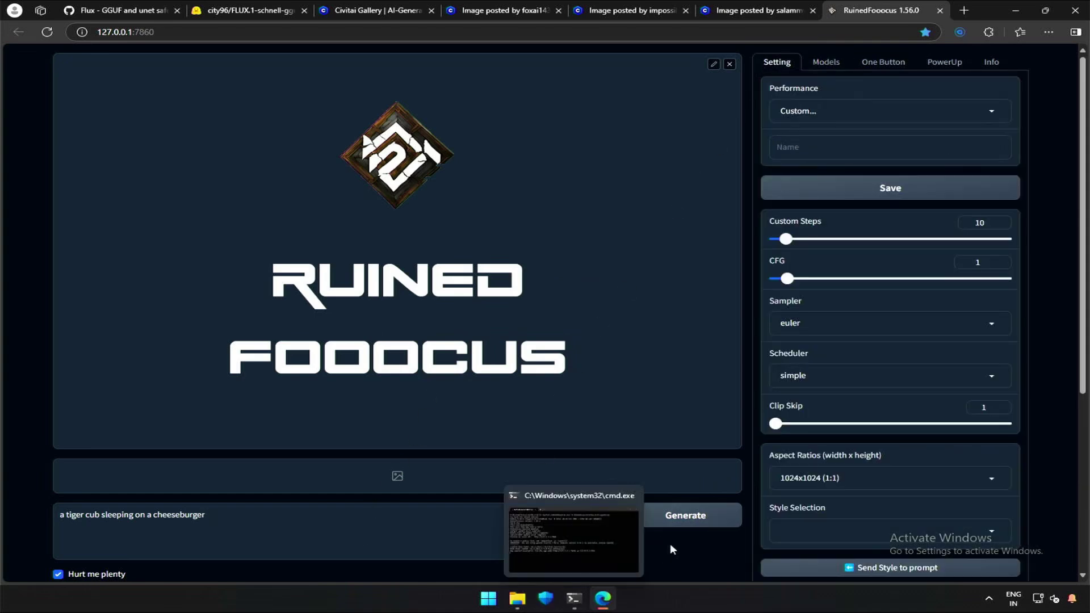
{"action": "left_click", "coordinate": [676, 523]}
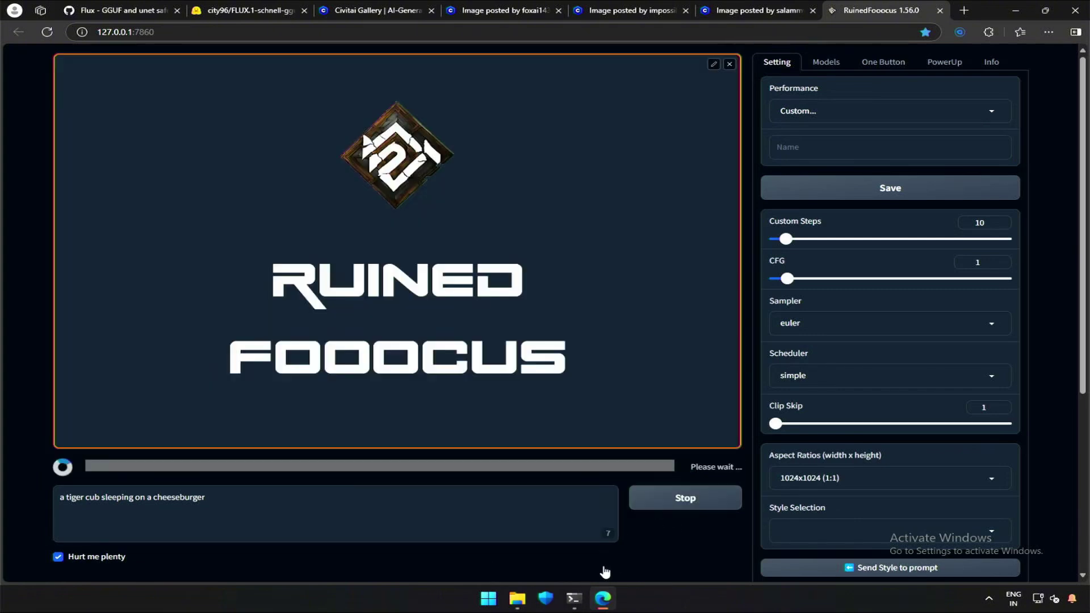
{"action": "left_click", "coordinate": [574, 599]}
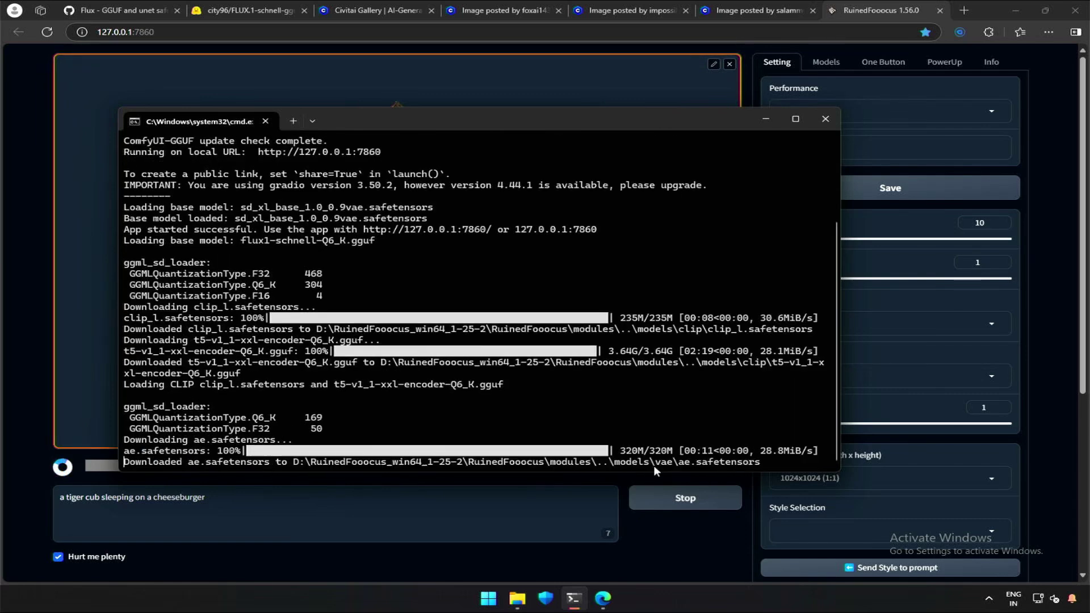
Monitor GPU usage in Task Manager, then compare the finished tiger cub image with the Civitai original.
{"action": "right_click", "coordinate": [640, 597]}
{"action": "left_click", "coordinate": [675, 554]}
{"action": "left_click", "coordinate": [21, 283]}
{"action": "left_click_drag", "start_coordinate": [170, 208], "coordinate": [505, 208]}
{"action": "left_click_drag", "start_coordinate": [531, 120], "coordinate": [452, 89]}
{"action": "left_click", "coordinate": [764, 209]}
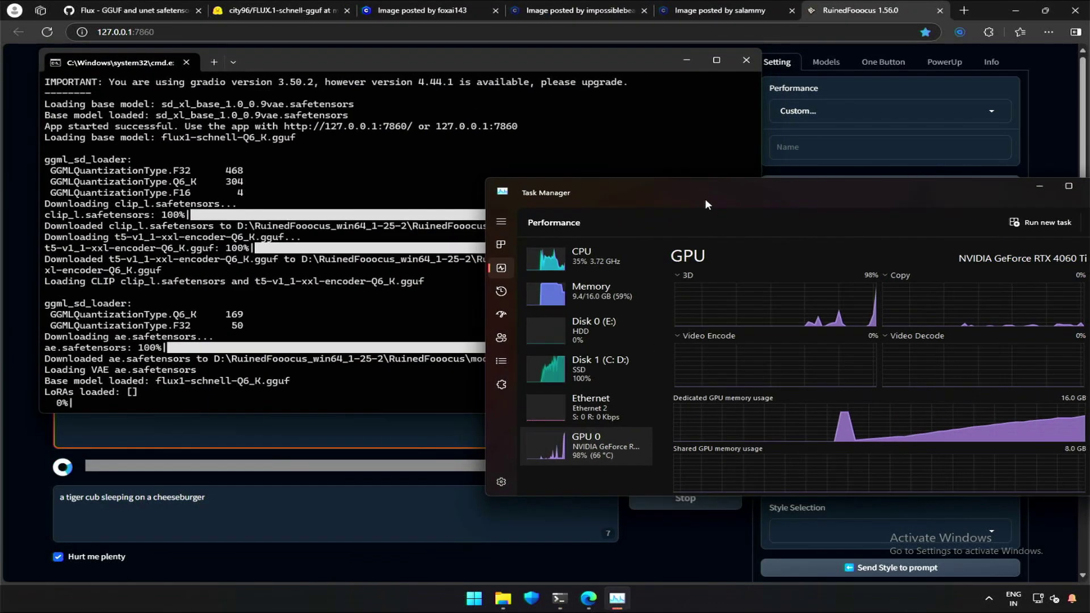
{"action": "left_click_drag", "start_coordinate": [706, 200], "coordinate": [700, 86]}
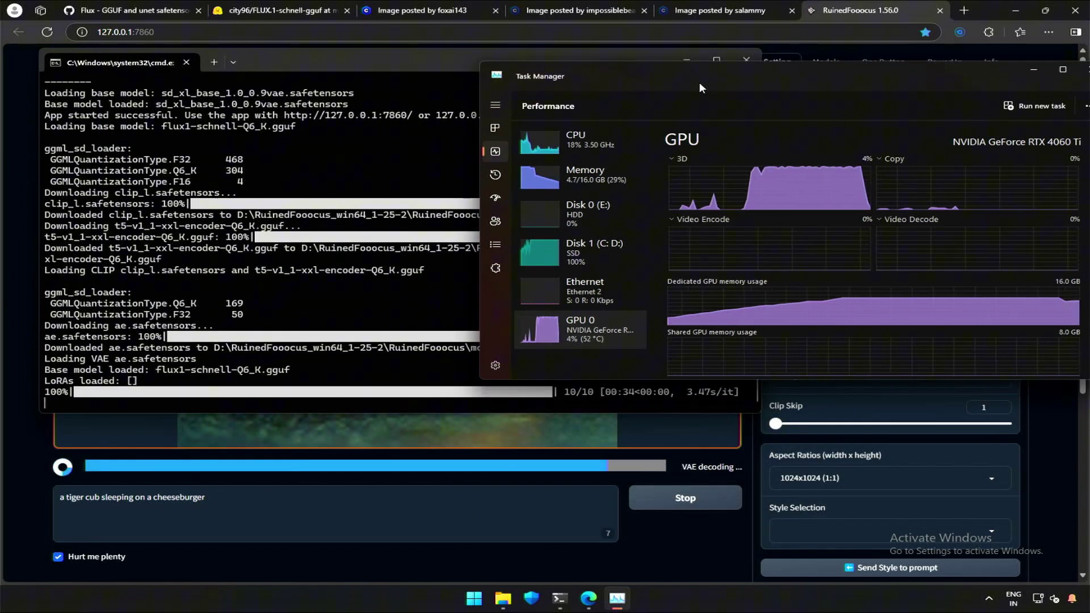
{"action": "left_click", "coordinate": [25, 446]}
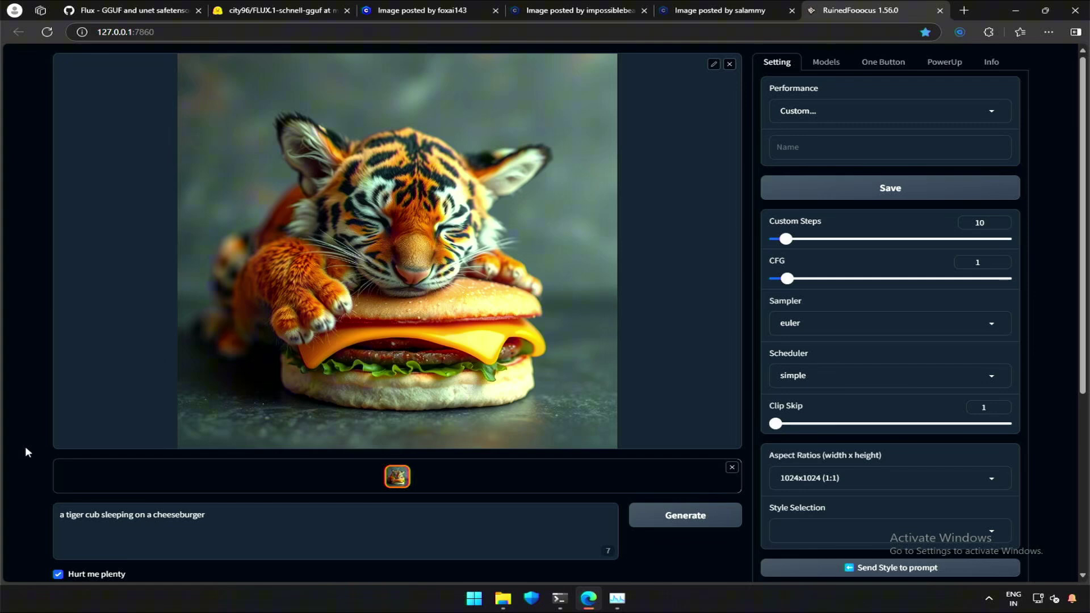
{"action": "left_click", "coordinate": [401, 7]}
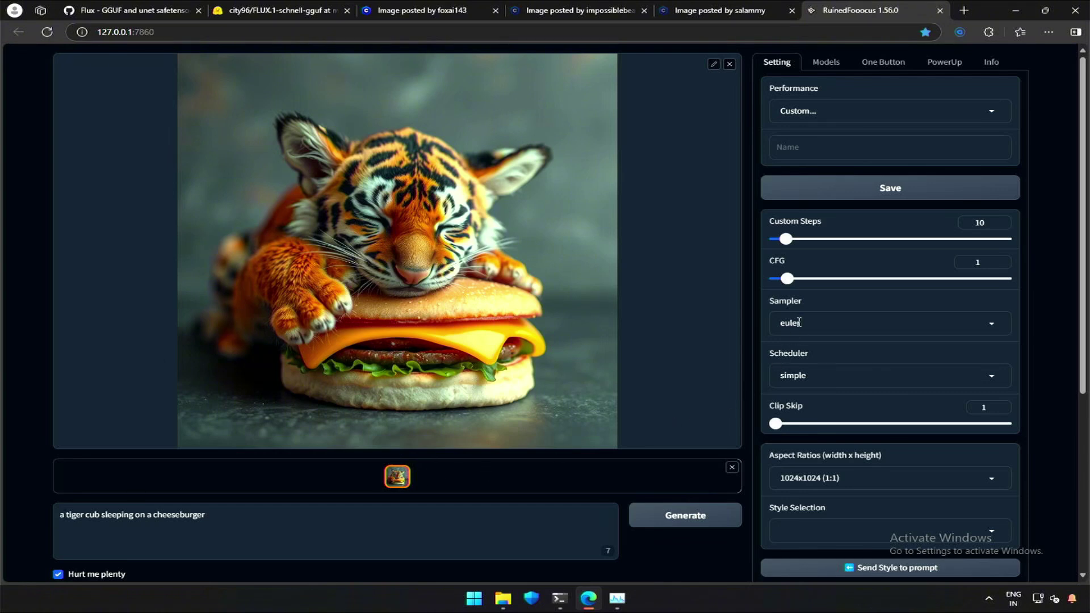
Regenerate the tiger cub with euler and the normal scheduler, then switch the base model to flux1-schnell-Q2_K.
{"action": "left_click", "coordinate": [798, 322]}
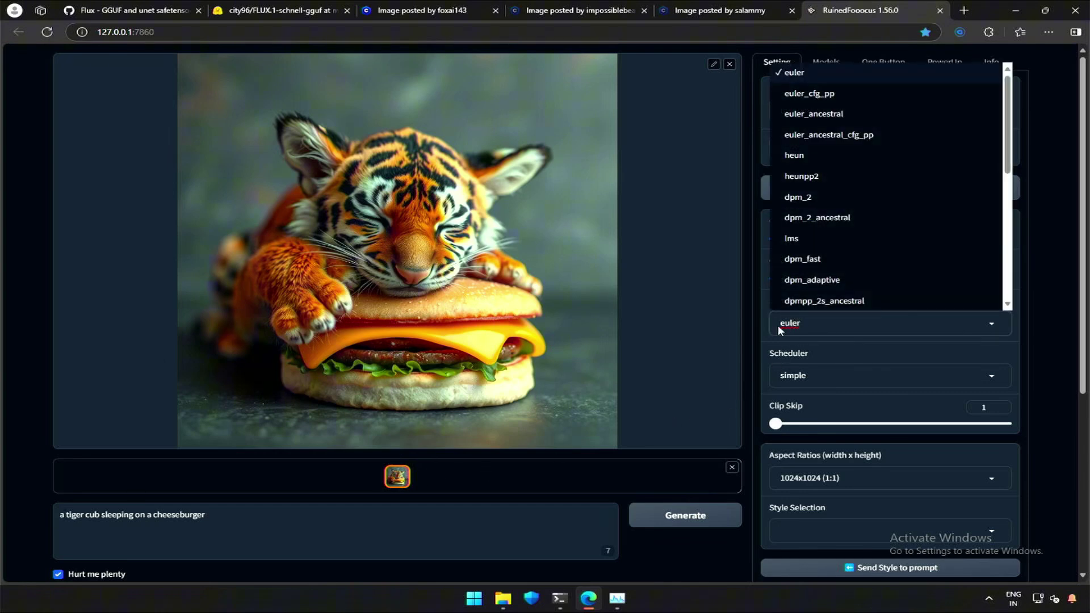
{"action": "left_click", "coordinate": [760, 328]}
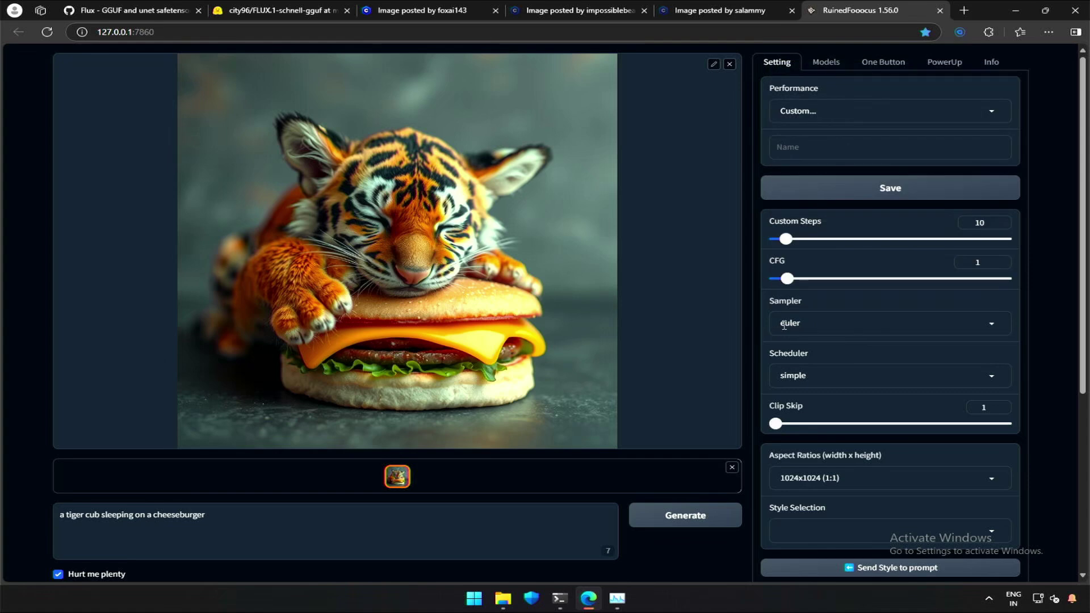
{"action": "left_click", "coordinate": [800, 370]}
{"action": "left_click", "coordinate": [804, 229]}
{"action": "left_click", "coordinate": [679, 517]}
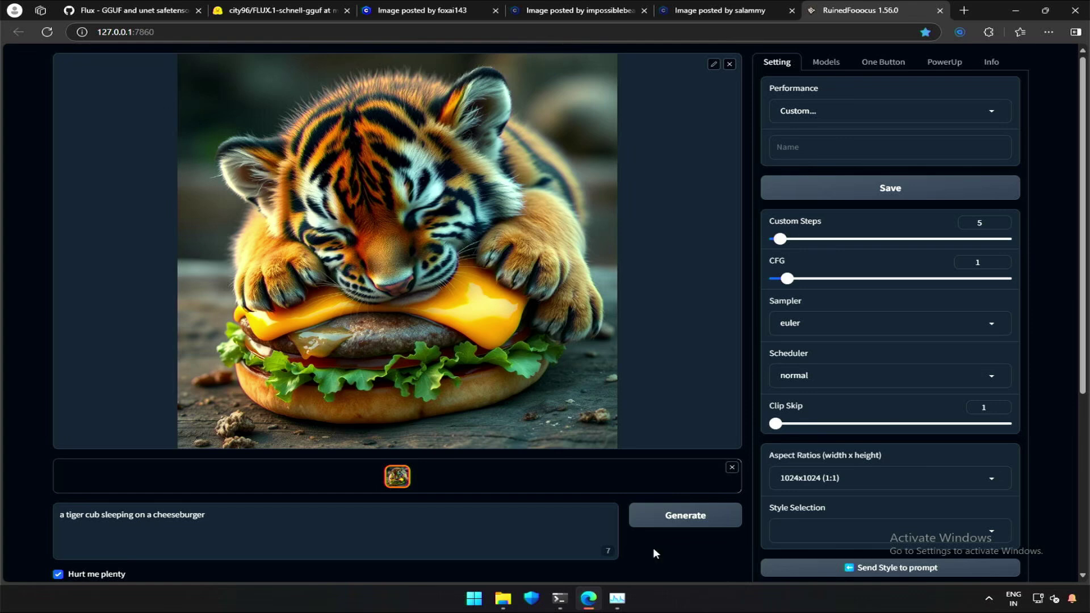
{"action": "left_click", "coordinate": [824, 66]}
{"action": "left_click", "coordinate": [842, 295]}
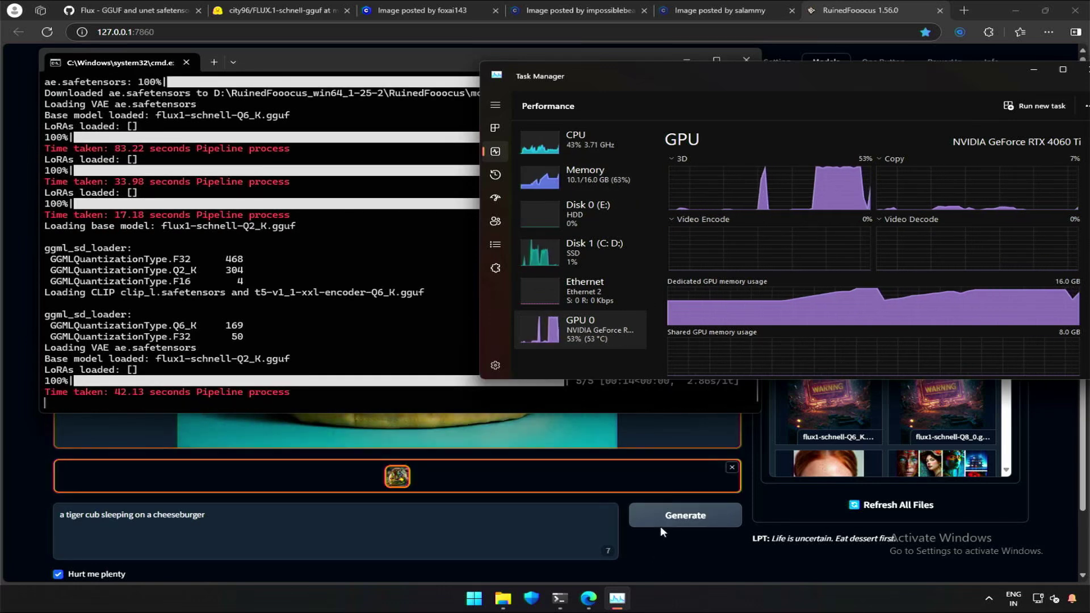
Review the Q2_K result, then open the t5 encoder GGUF repository's file list from the wiki.
{"action": "left_click", "coordinate": [659, 540]}
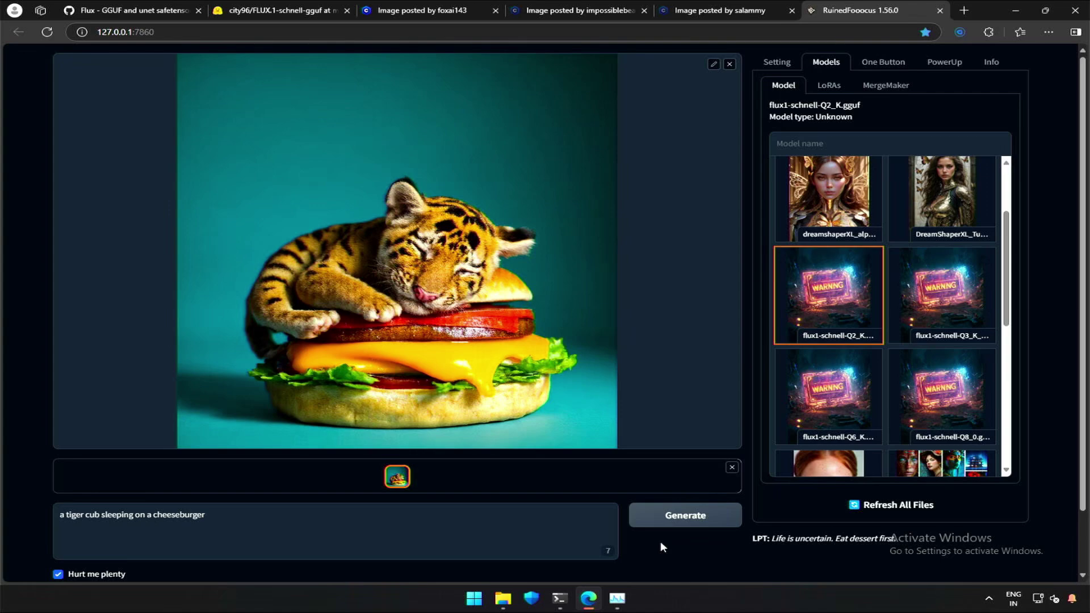
{"action": "left_click", "coordinate": [154, 9]}
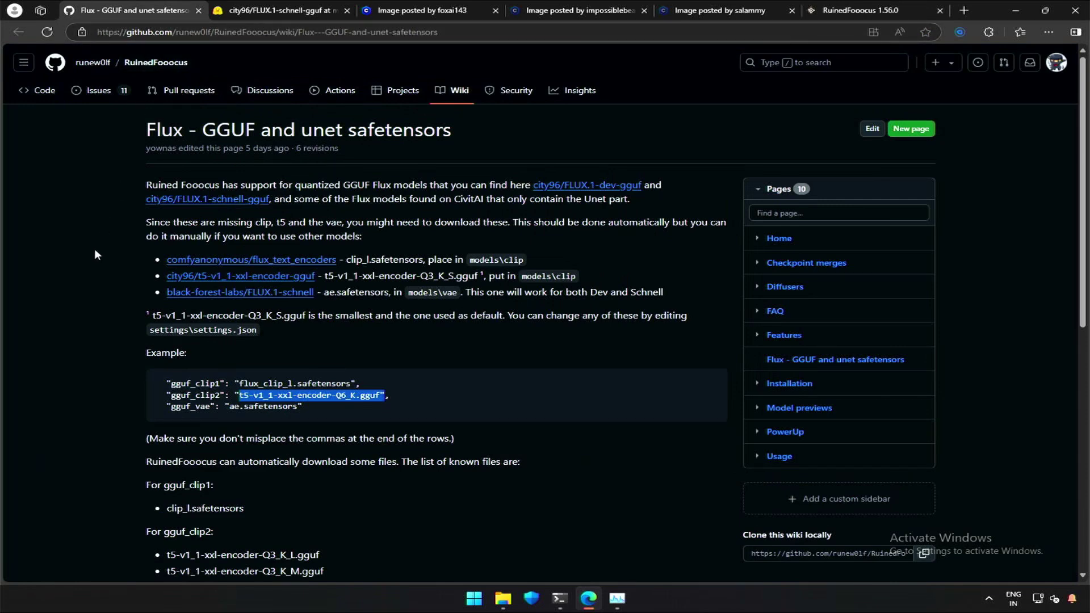
{"action": "middle_click", "coordinate": [215, 275]}
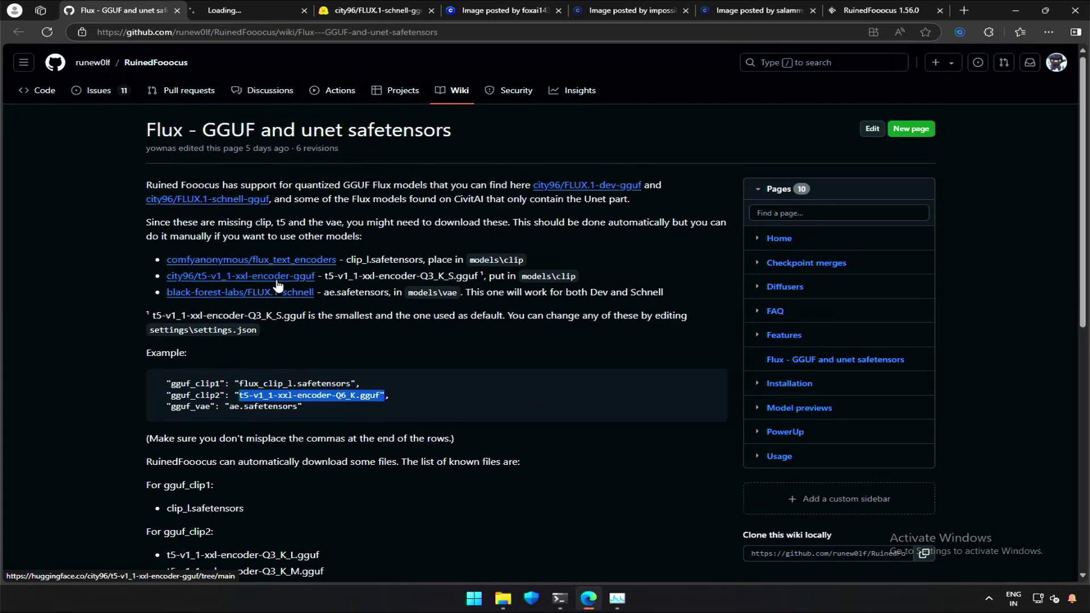
{"action": "left_click", "coordinate": [250, 10]}
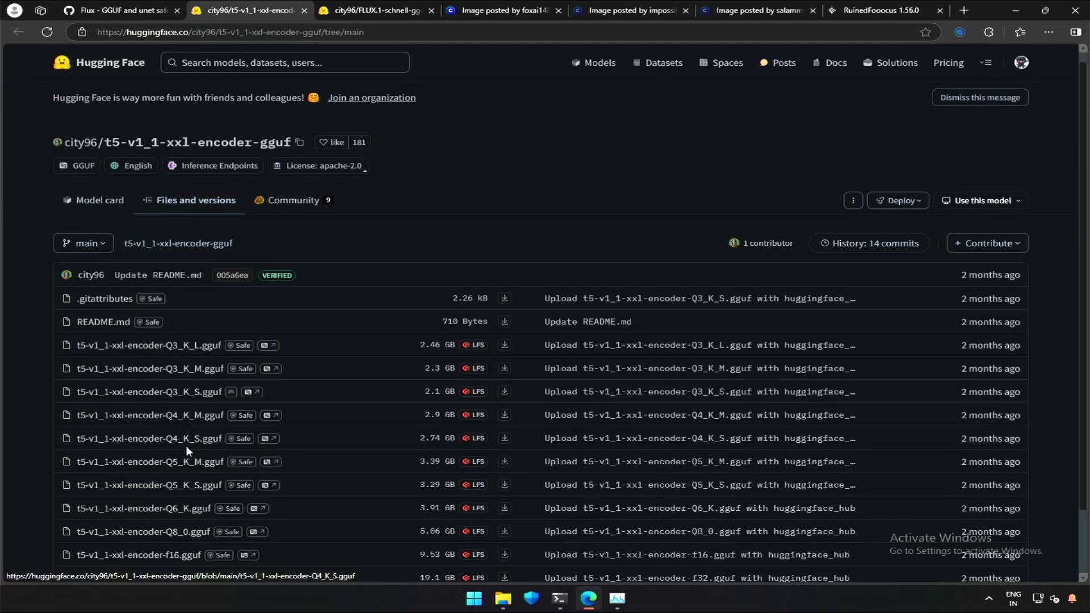
Copy the t5-v1_1-xxl-encoder-Q3_K_S.gguf file name and paste it as the gguf_clip2 value.
{"action": "left_click", "coordinate": [112, 7]}
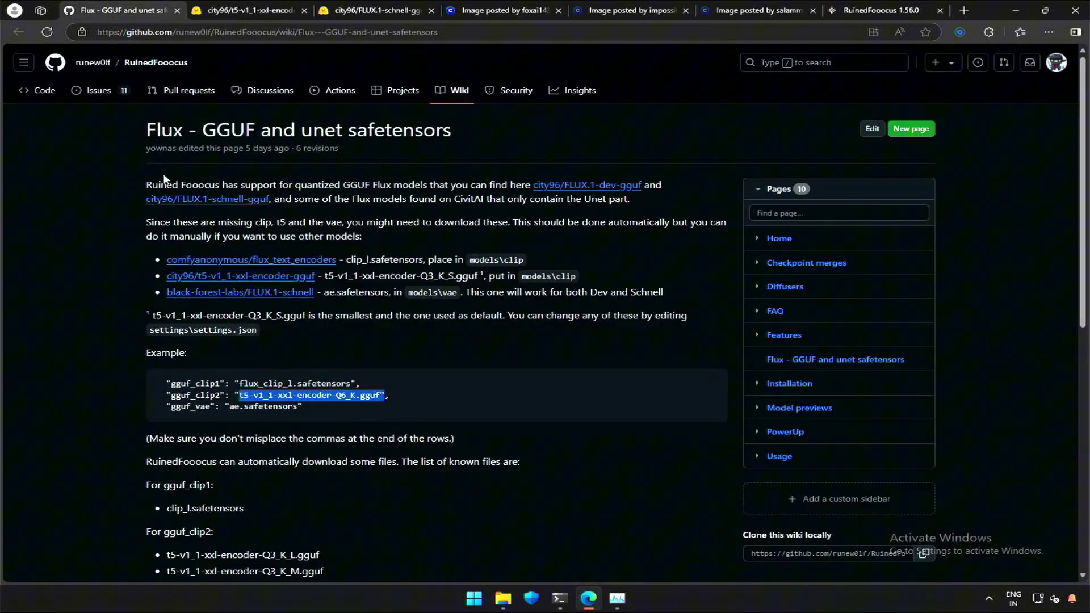
{"action": "middle_click", "coordinate": [219, 199]}
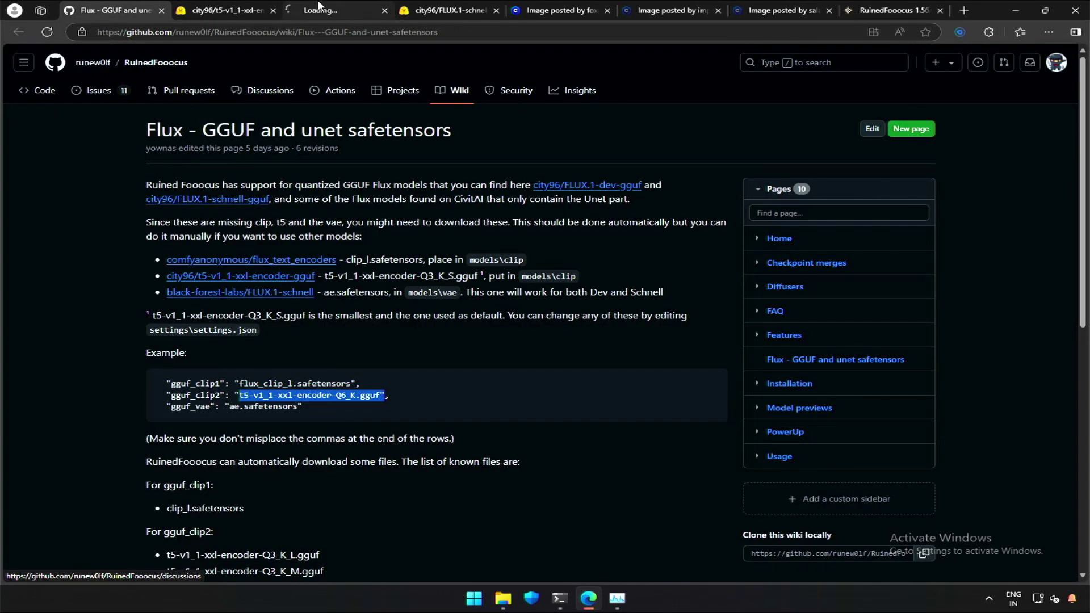
{"action": "left_click_drag", "start_coordinate": [363, 10], "coordinate": [250, 6]}
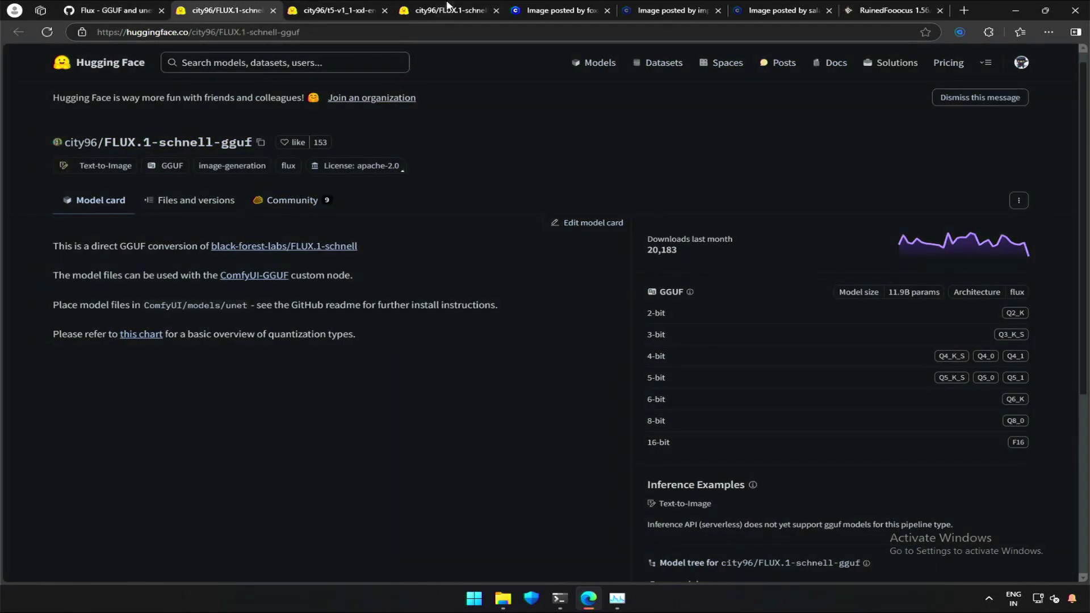
{"action": "middle_click", "coordinate": [448, 7]}
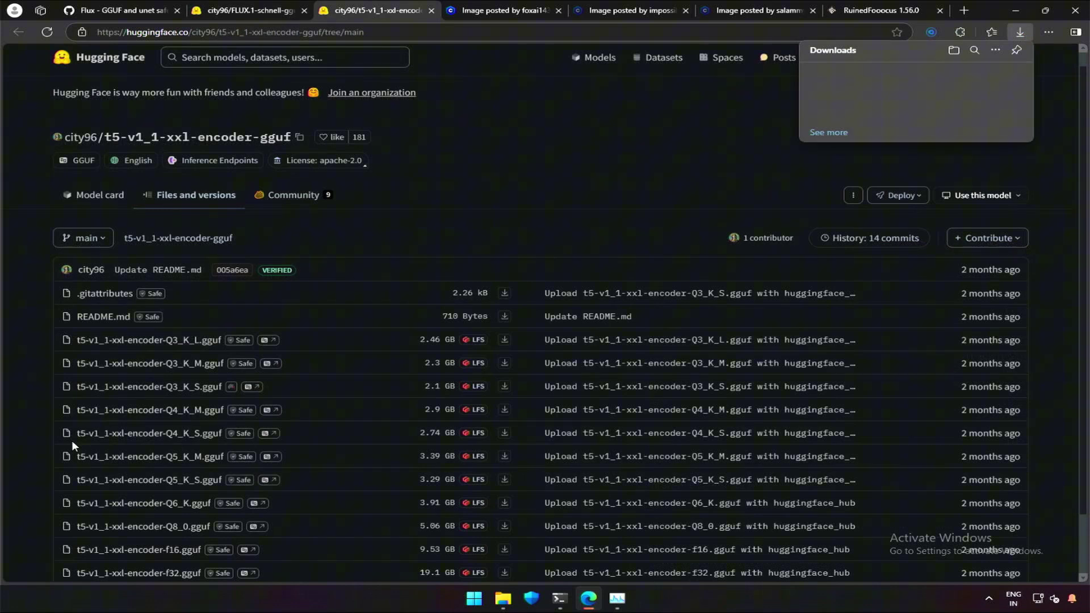
{"action": "left_click_drag", "start_coordinate": [51, 387], "coordinate": [224, 390]}
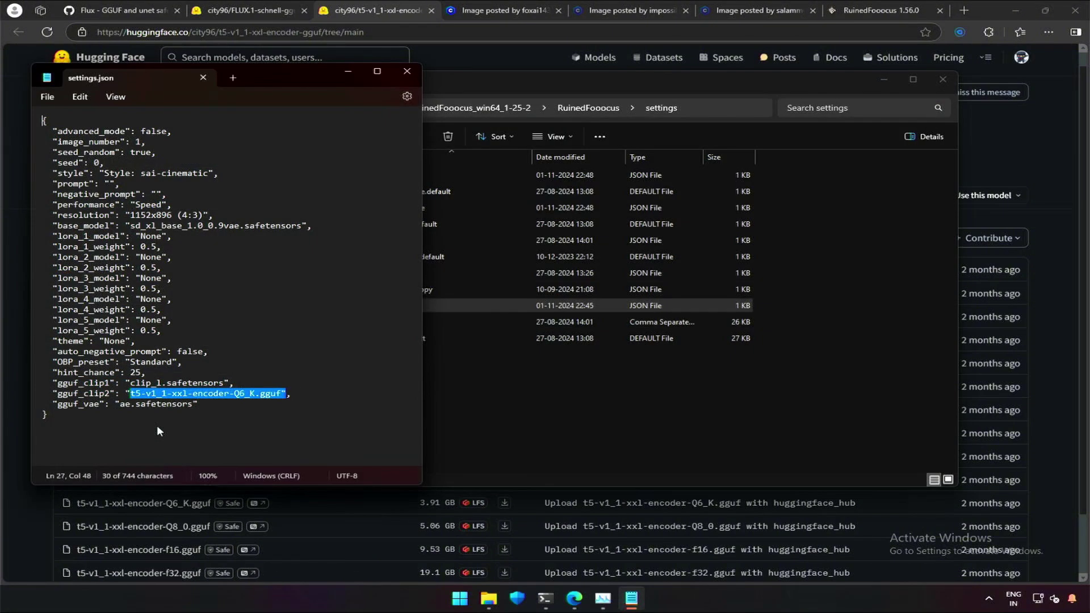
{"action": "type", "text": "t5-v1_1-xxl-encoder-Q3_K_S.gguf"}
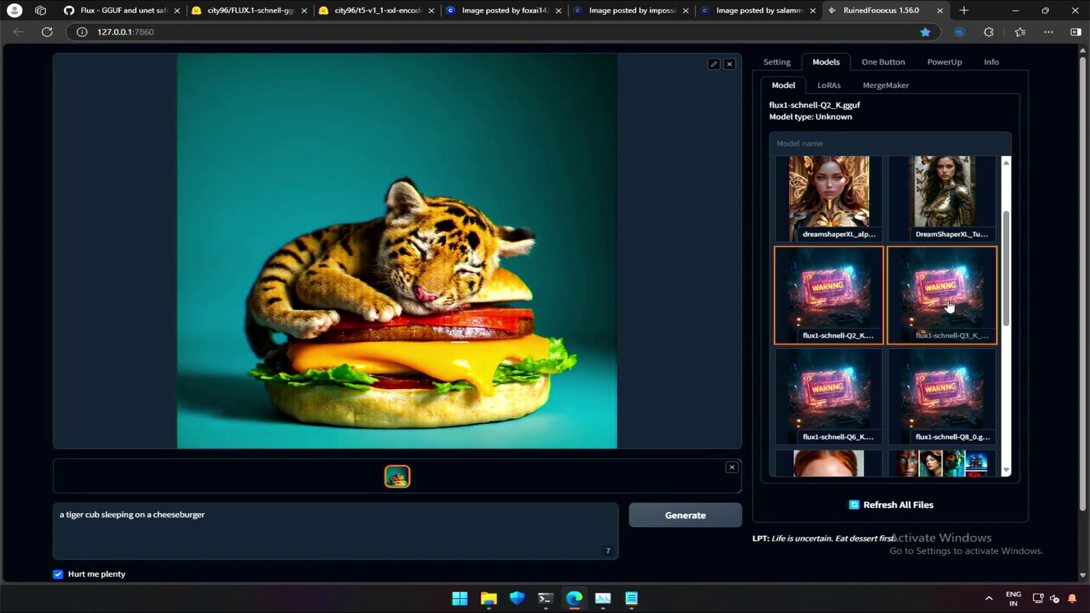
Generate the tiger cub image with flux1-schnell-Q3_K_S, checking the console and GPU usage.
{"action": "left_click", "coordinate": [949, 306]}
{"action": "left_click", "coordinate": [665, 522]}
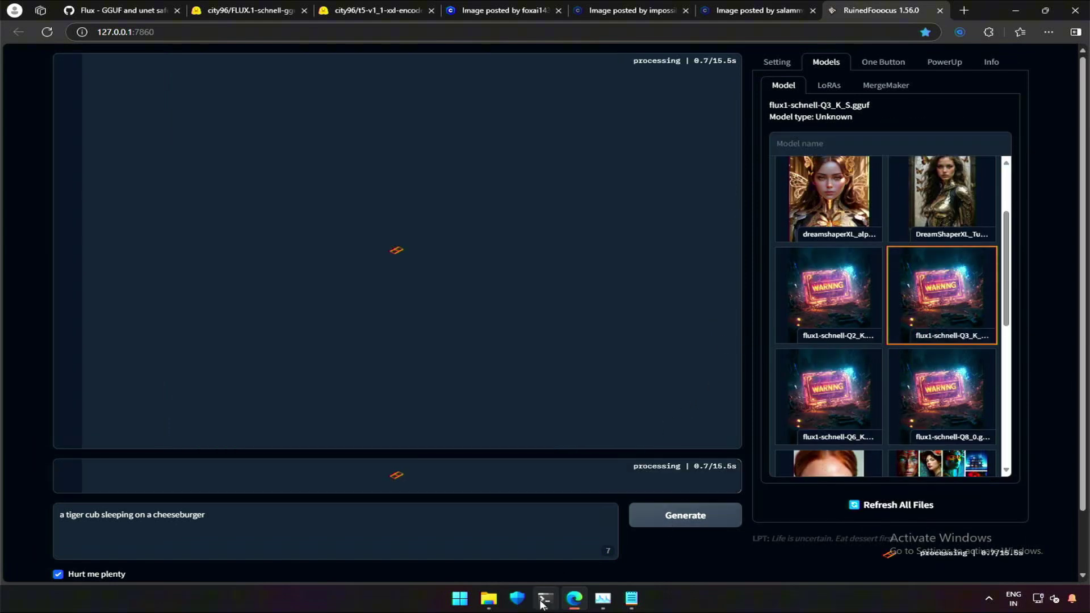
{"action": "left_click", "coordinate": [542, 603]}
{"action": "left_click", "coordinate": [602, 602]}
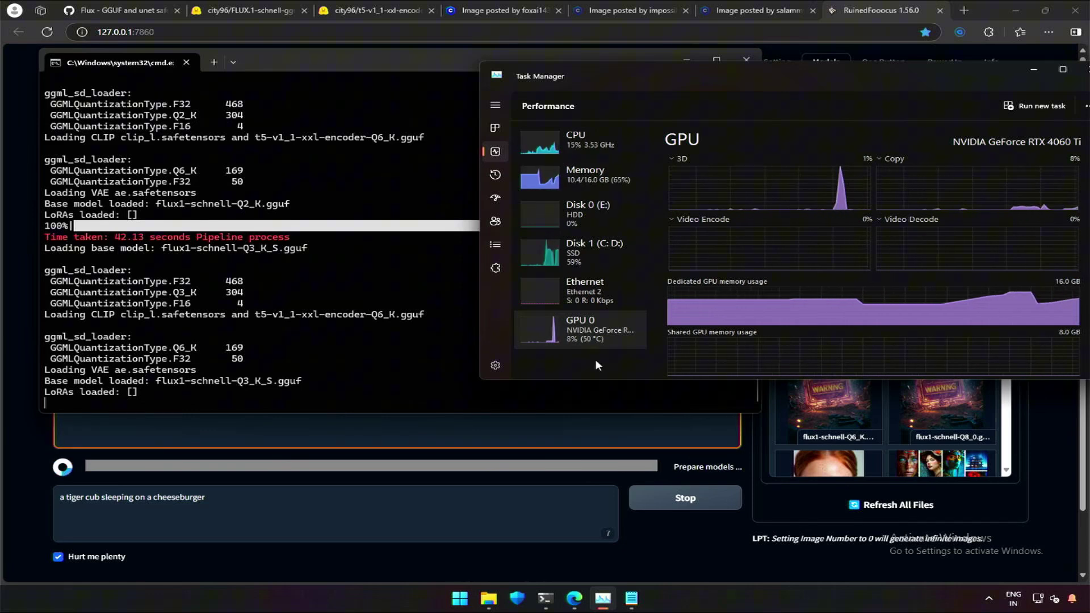
{"action": "left_click", "coordinate": [41, 481]}
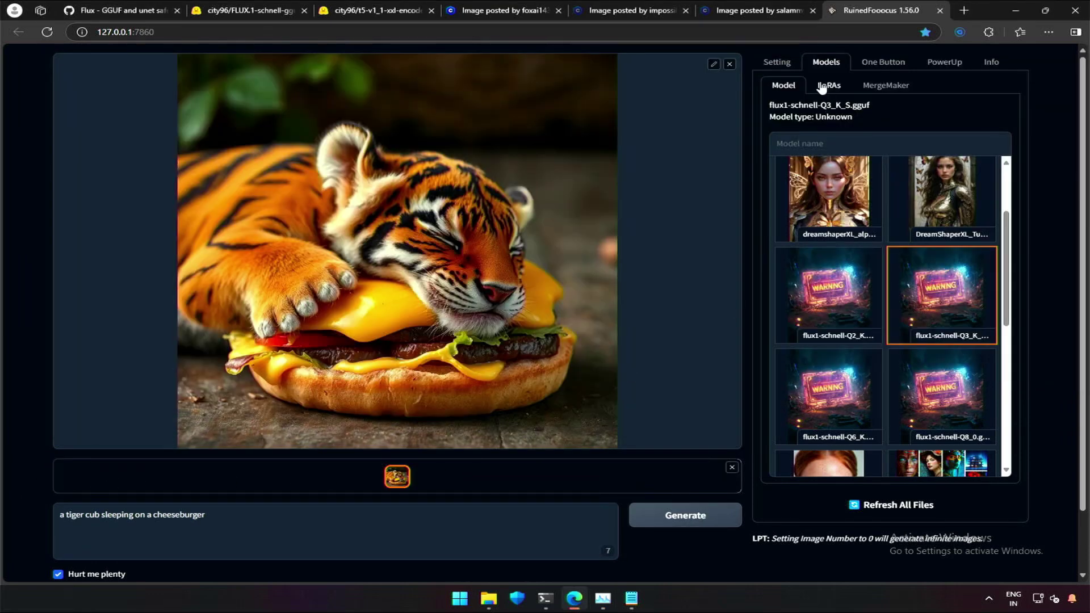
{"action": "left_click", "coordinate": [776, 62]}
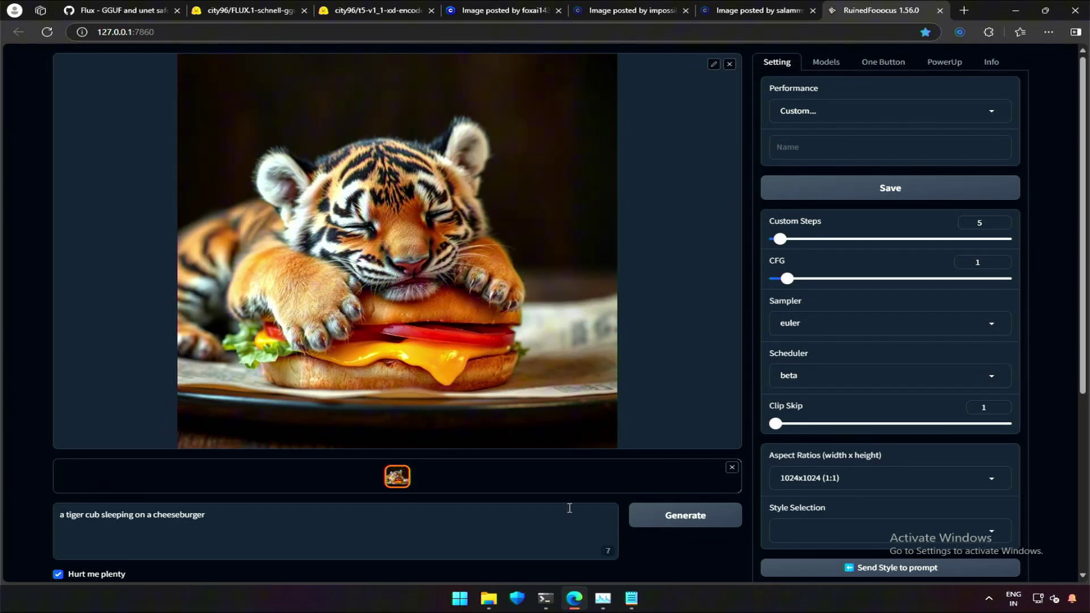
{"action": "key", "text": "alt+Tab"}
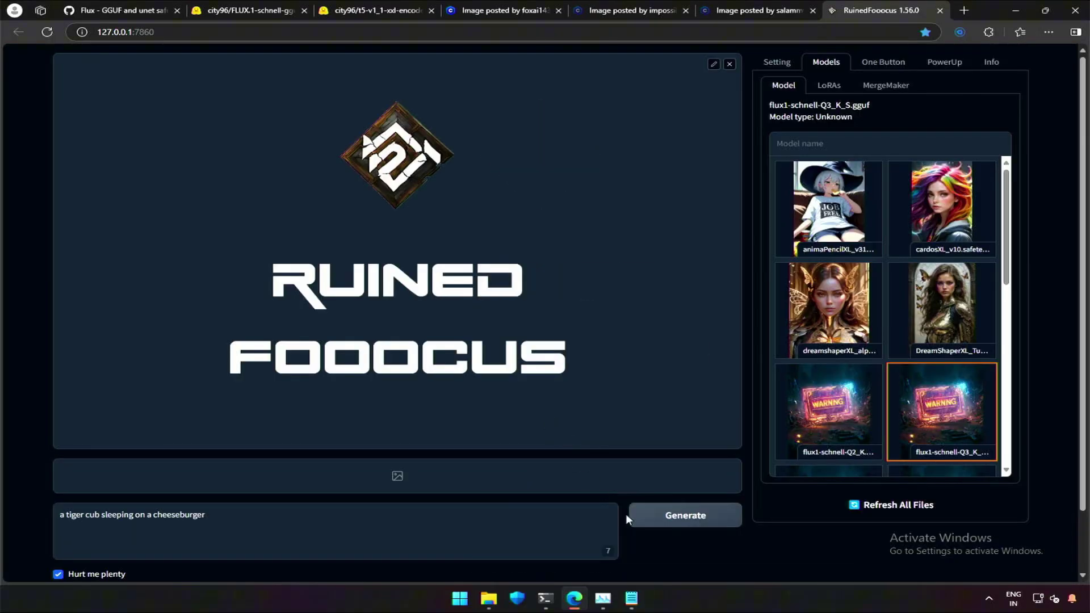
Regenerate the tiger image with the Q3_K_S encoder, then review settings and select the Q8_0 encoder name.
{"action": "left_click", "coordinate": [696, 515]}
{"action": "left_click", "coordinate": [606, 601]}
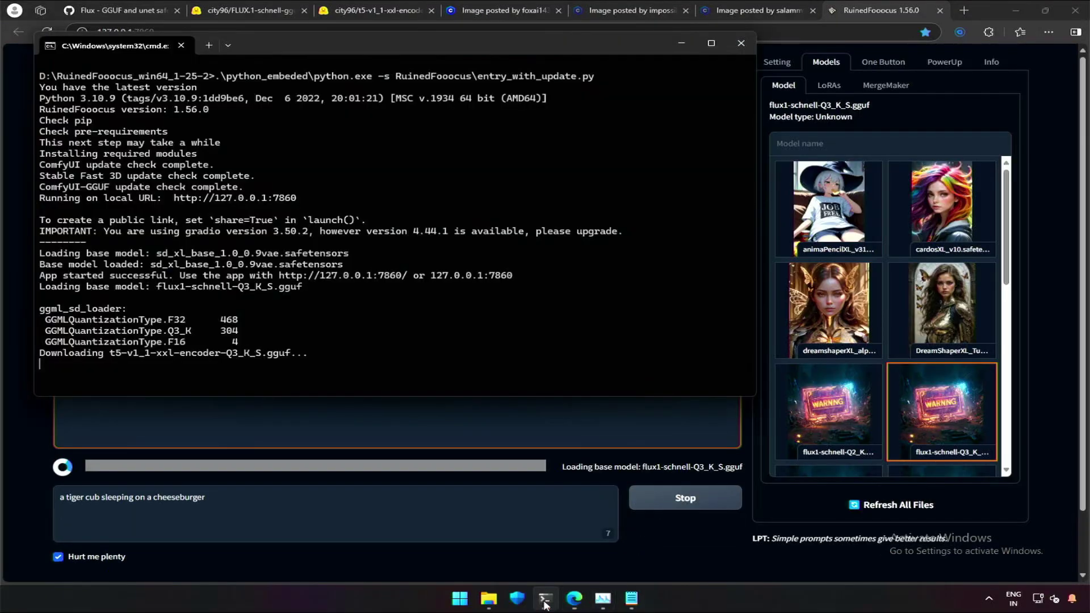
{"action": "left_click", "coordinate": [603, 602]}
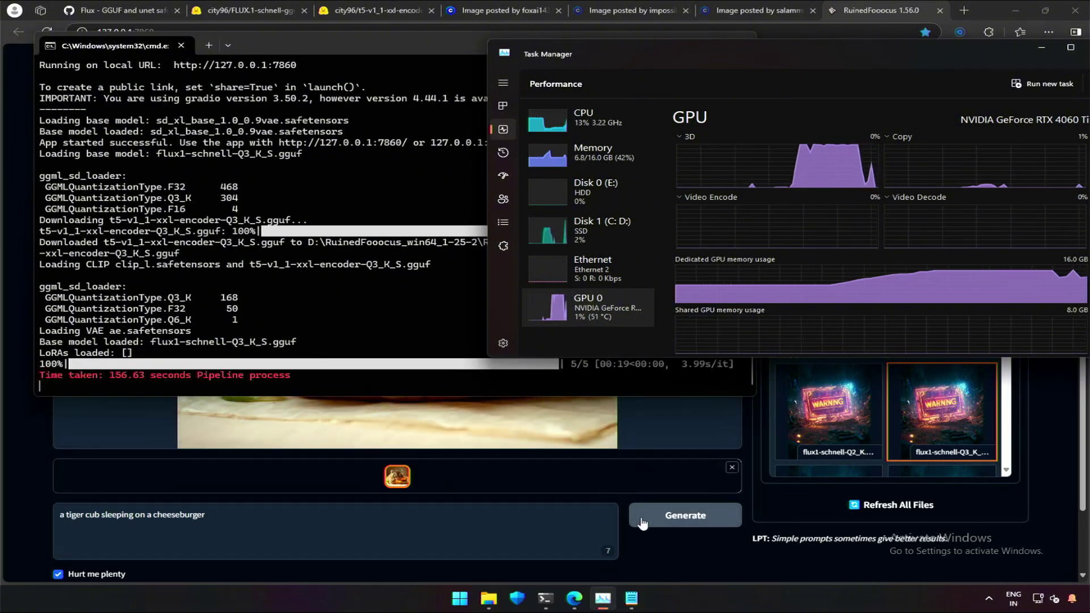
{"action": "left_click", "coordinate": [636, 538]}
{"action": "left_click", "coordinate": [782, 64]}
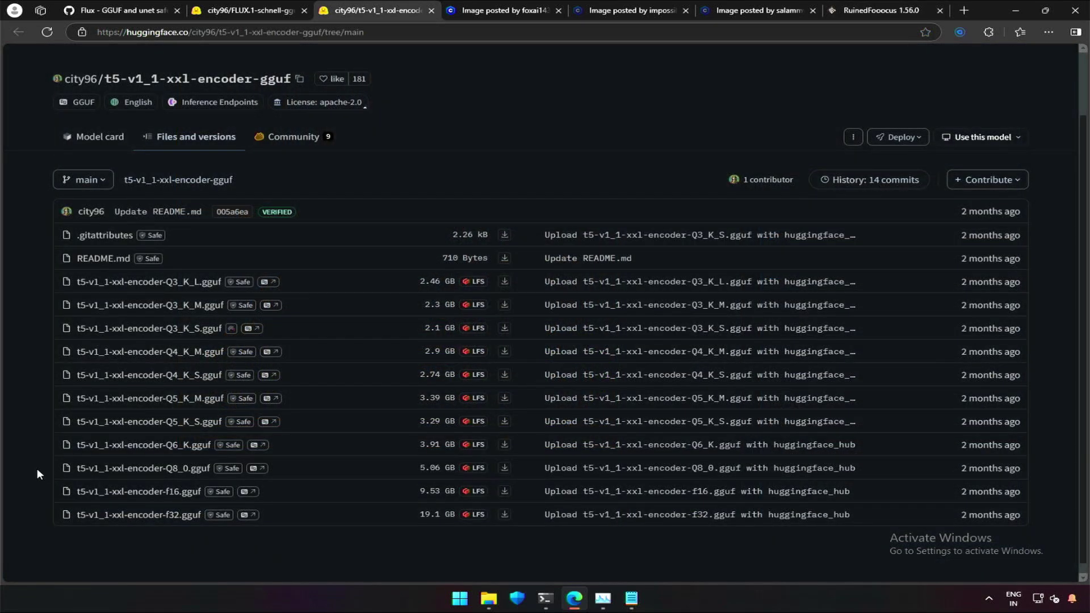
{"action": "left_click_drag", "start_coordinate": [36, 468], "coordinate": [158, 474]}
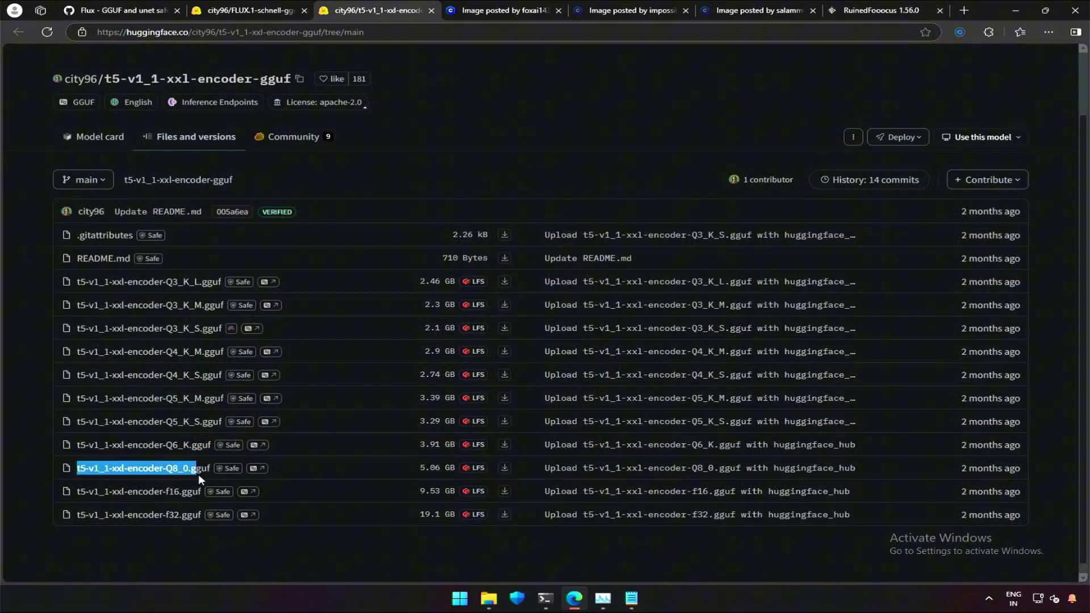
Replace the gguf_clip2 value in the settings file with the Q8_0 encoder file name.
{"action": "key", "text": "ctrl+f"}
{"action": "key", "text": "alt+Tab"}
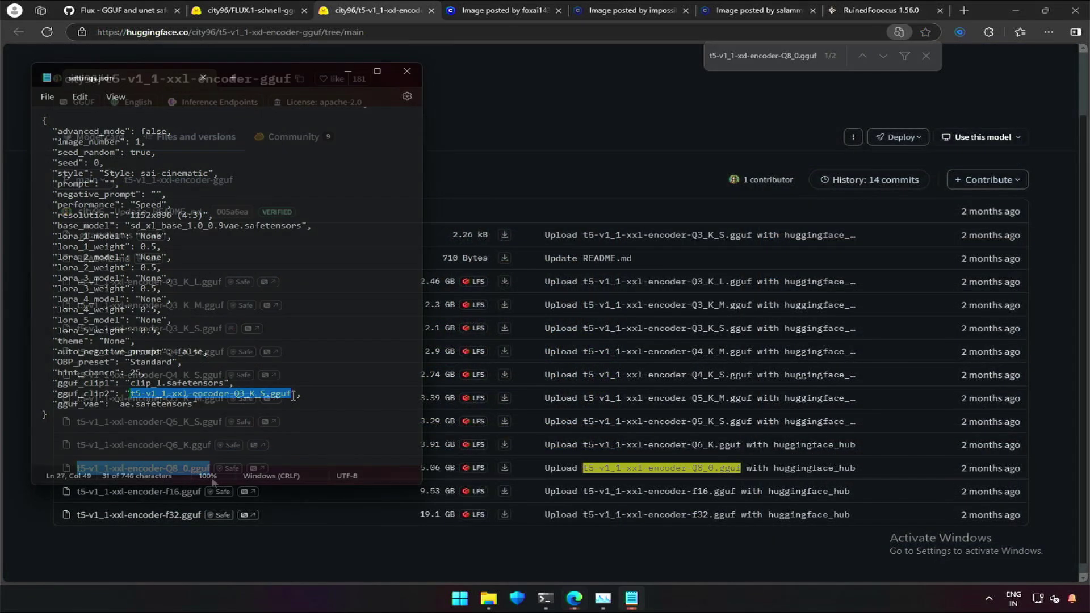
{"action": "type", "text": "t5-v1_1-xxl-encoder-Q8_0.gguf"}
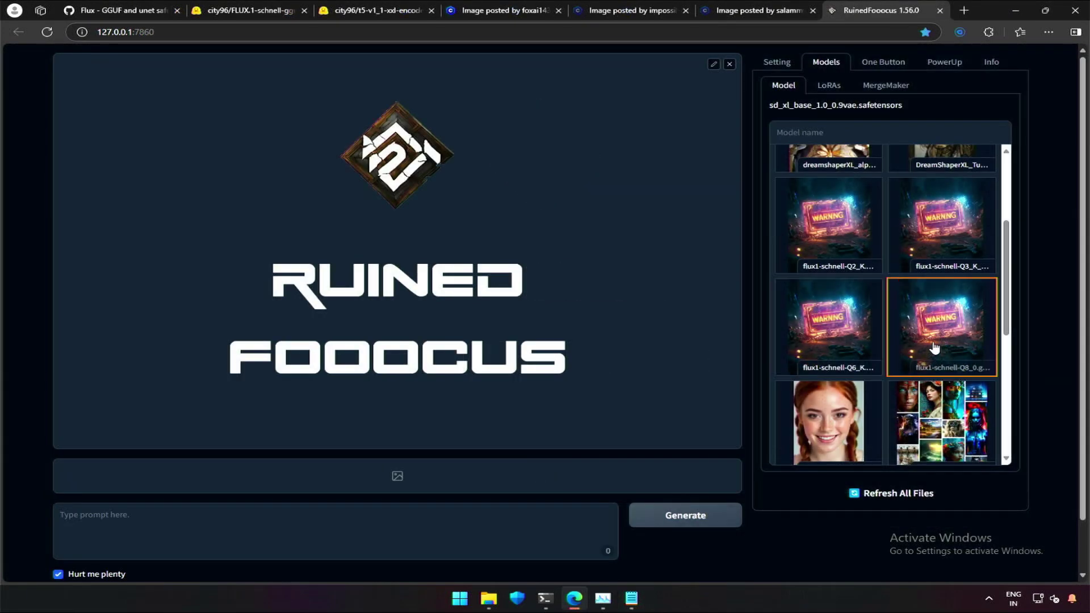
Select flux1-schnell-Q8_0 and generate two tiger-on-cheeseburger images.
{"action": "left_click", "coordinate": [934, 347]}
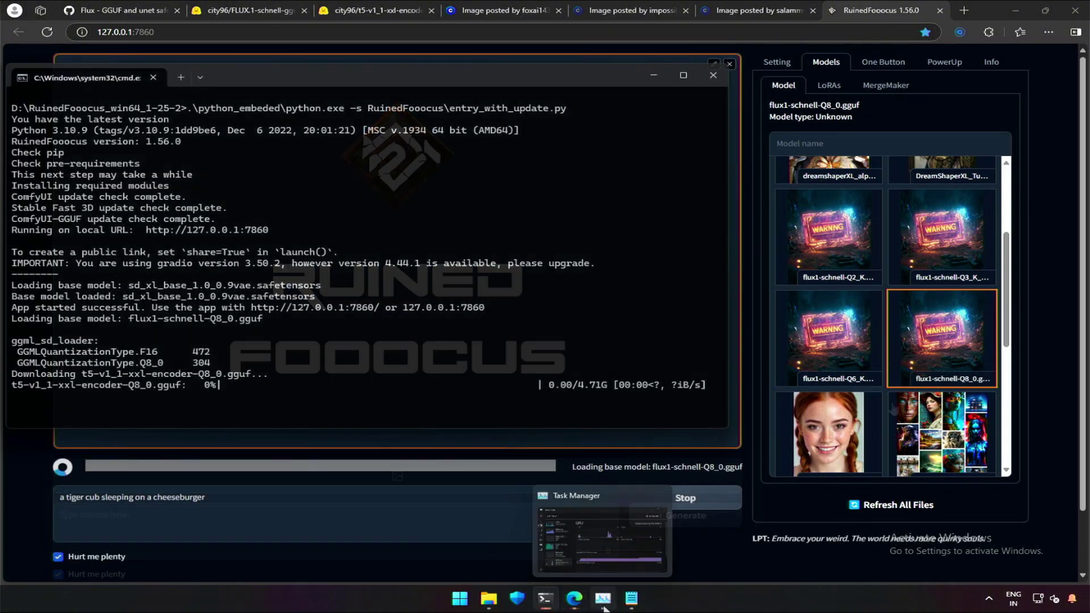
{"action": "left_click", "coordinate": [603, 602]}
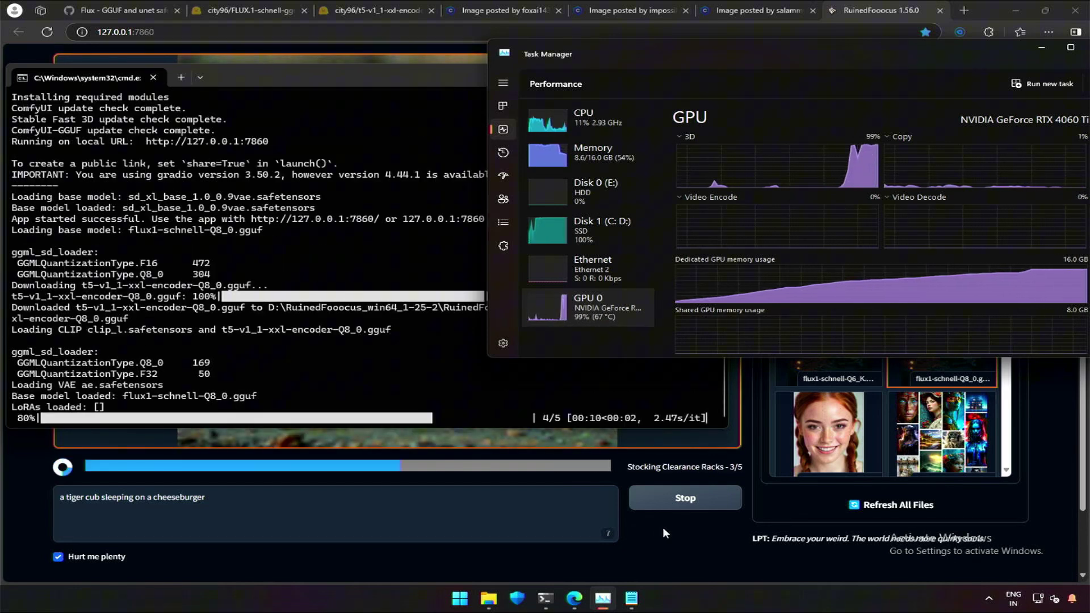
{"action": "left_click", "coordinate": [662, 527]}
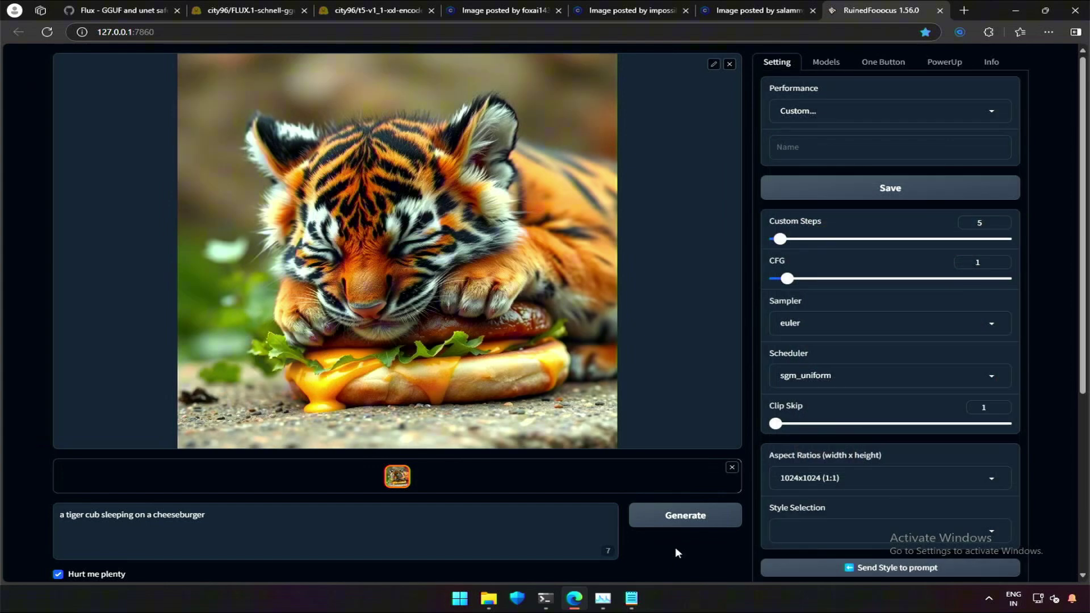
{"action": "left_click", "coordinate": [657, 520]}
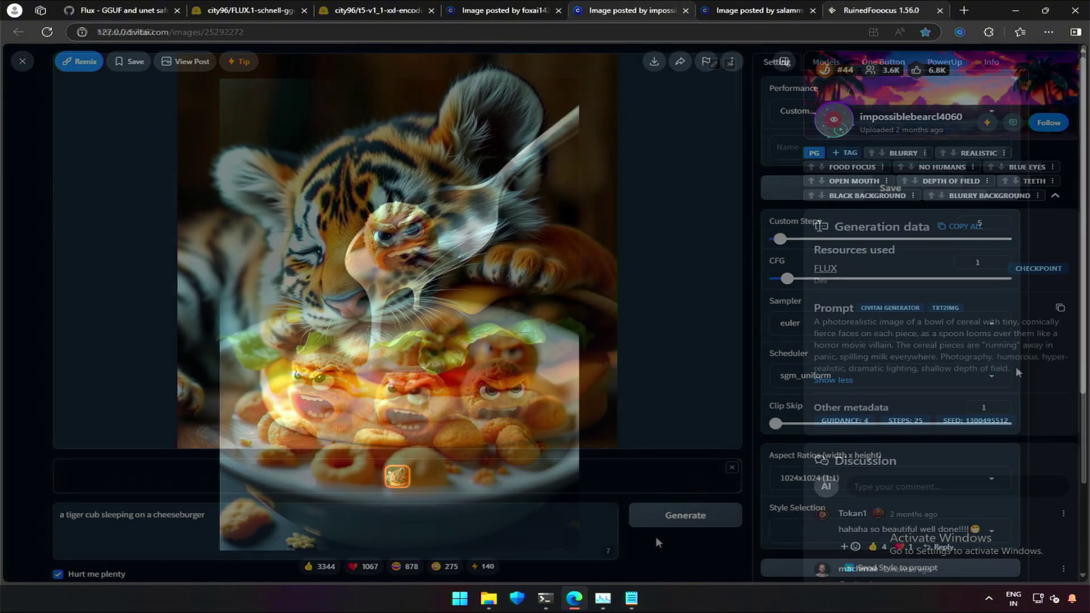
Copy the fierce-faced cereal image prompt from Civitai and return to Ruined Fooocus.
{"action": "triple_click", "coordinate": [831, 333]}
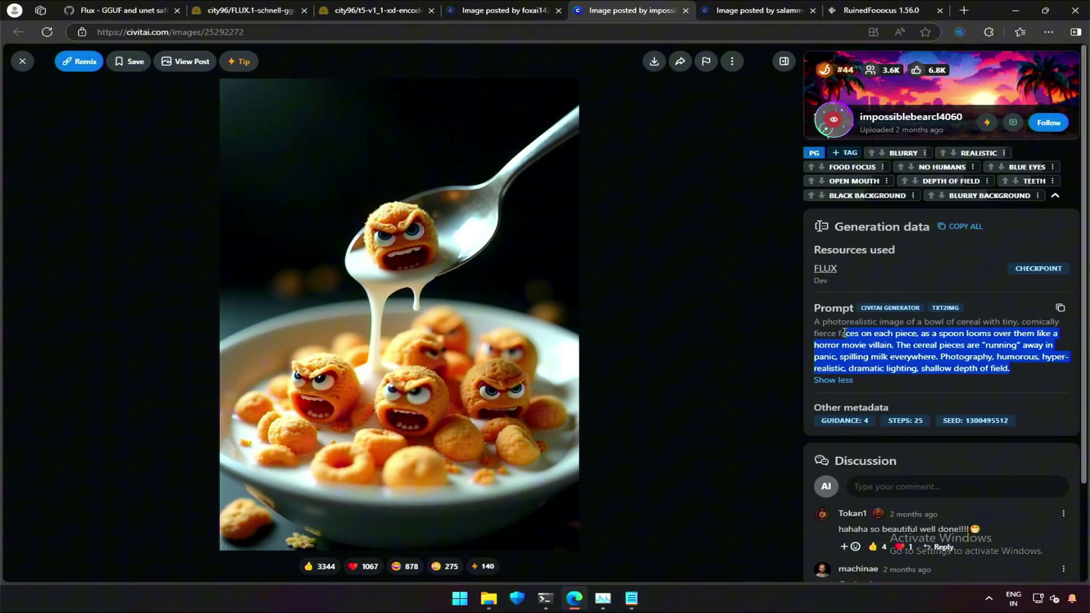
{"action": "right_click", "coordinate": [831, 333]}
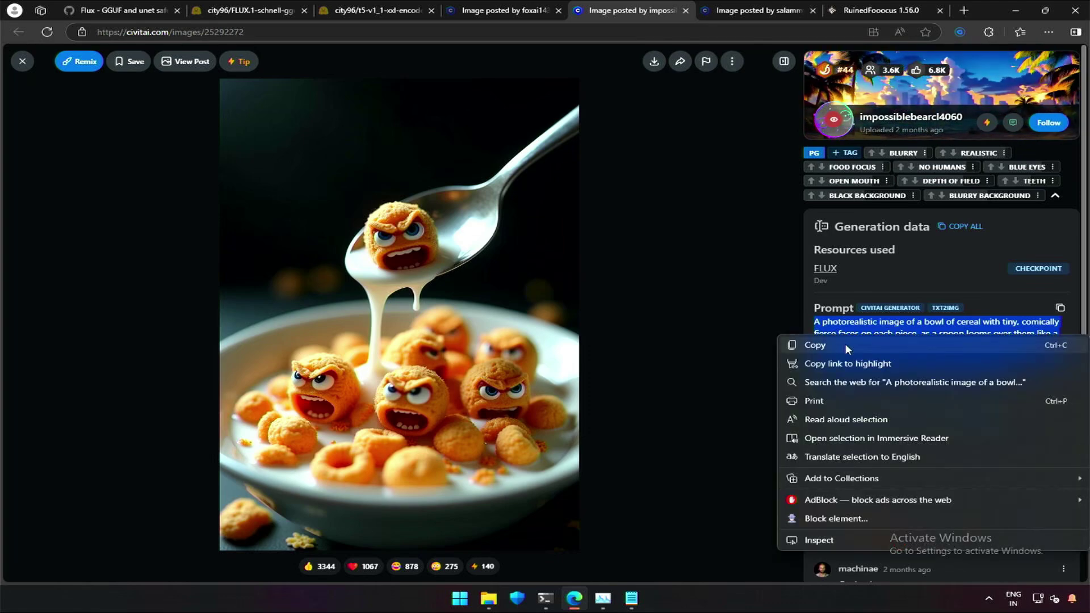
{"action": "left_click", "coordinate": [845, 343]}
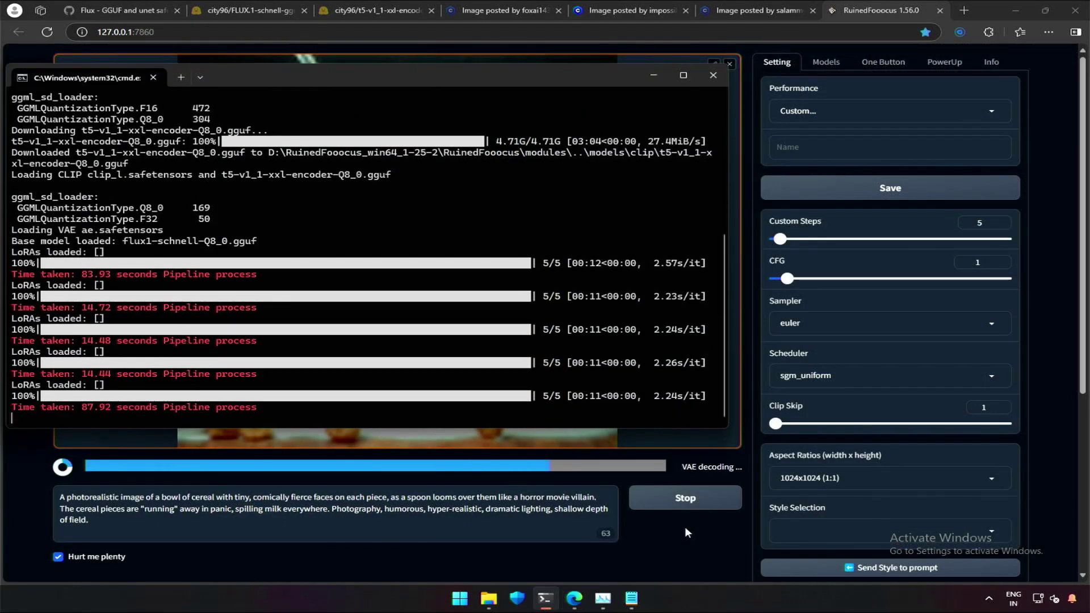
{"action": "key", "text": "alt+Tab"}
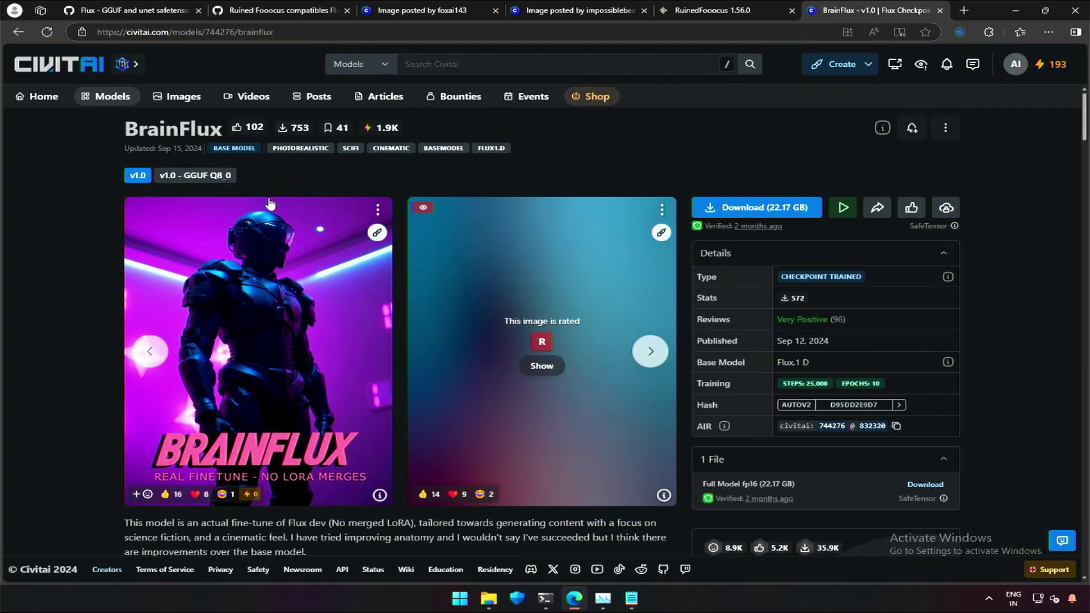
Pick BrainFlux GGUF Q8_0, refresh all model files, and select brainflux_v10GGUFQ80.gguf.
{"action": "left_click", "coordinate": [181, 180]}
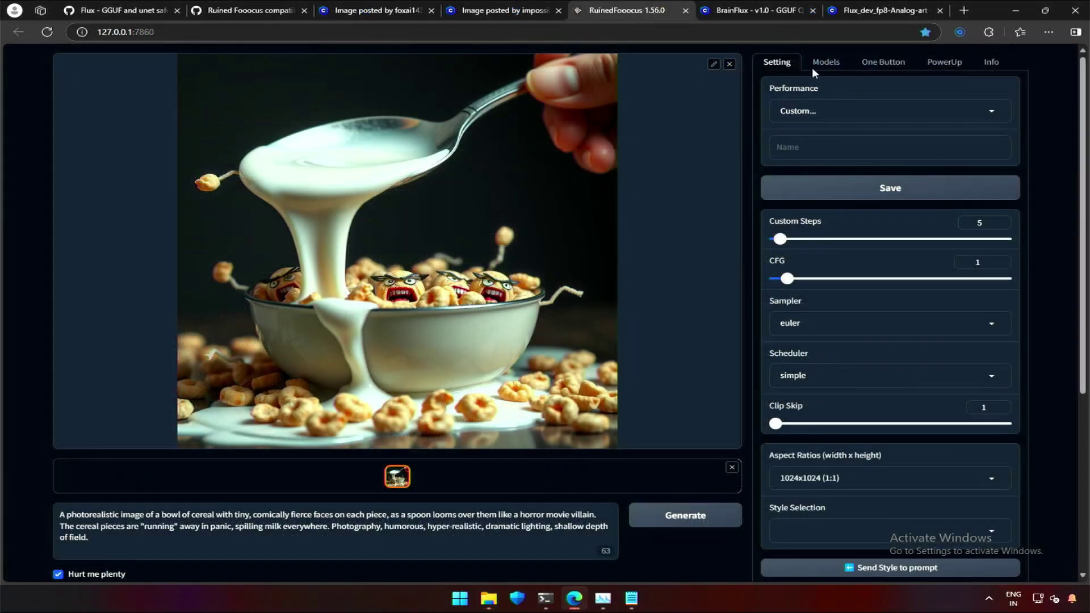
{"action": "left_click", "coordinate": [813, 68]}
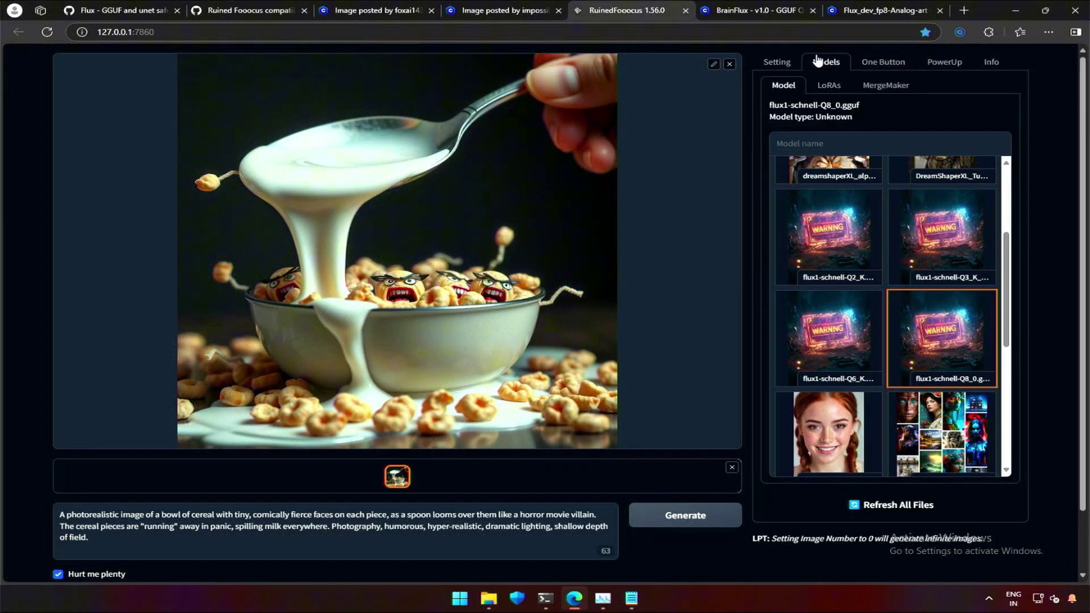
{"action": "scroll", "coordinate": [894, 321], "scroll_direction": "up", "scroll_amount": 5}
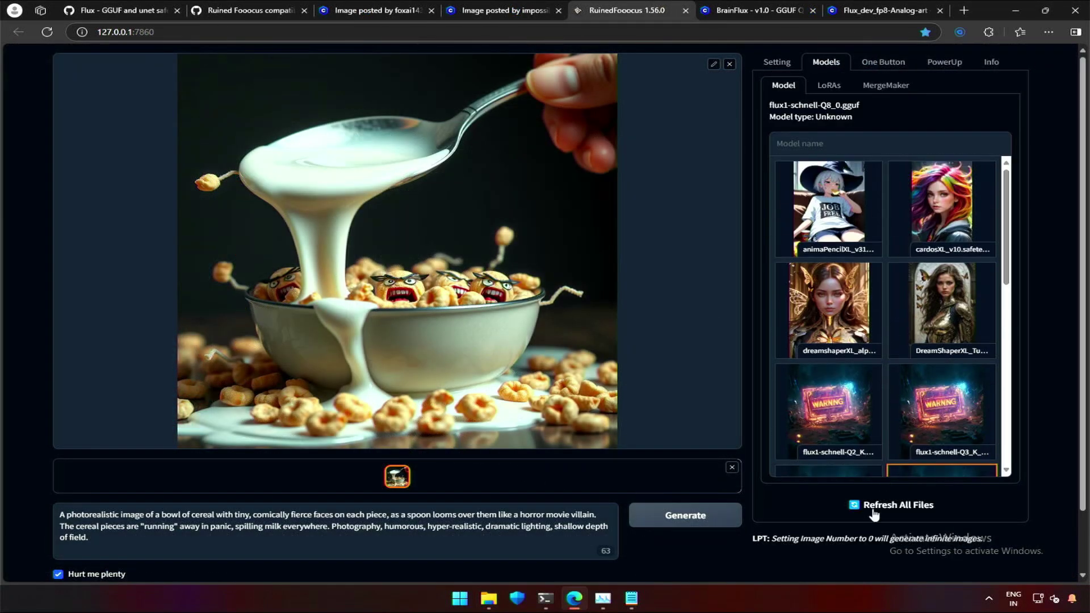
{"action": "left_click", "coordinate": [894, 505]}
{"action": "left_click", "coordinate": [929, 223]}
Generate the cereal scene with BrainFlux while monitoring the console and GPU usage.
{"action": "left_click", "coordinate": [685, 516]}
{"action": "left_click", "coordinate": [543, 600]}
{"action": "left_click", "coordinate": [603, 598]}
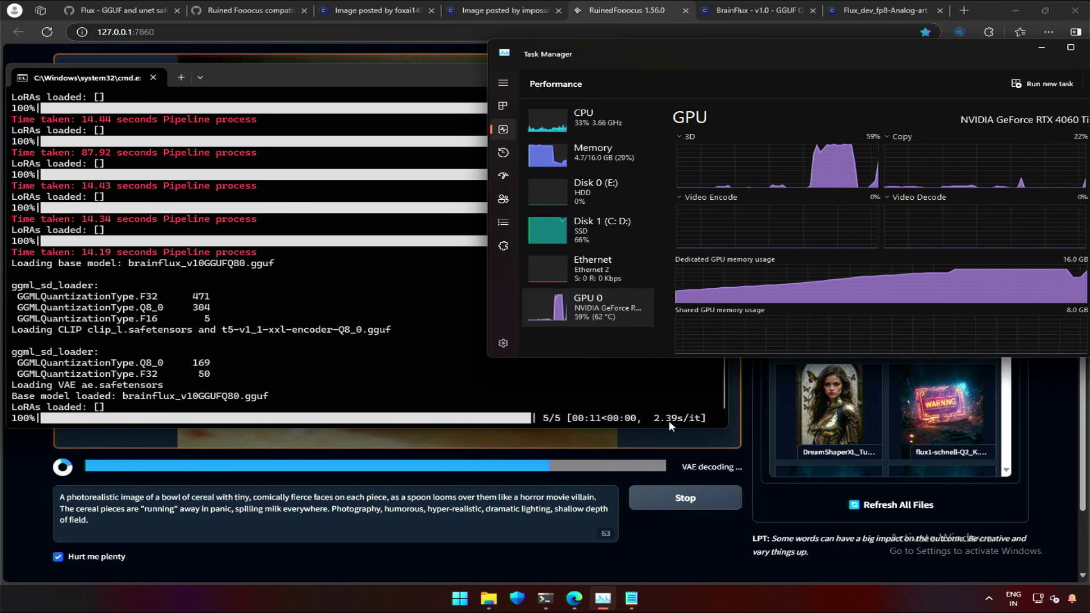
{"action": "left_click", "coordinate": [638, 542]}
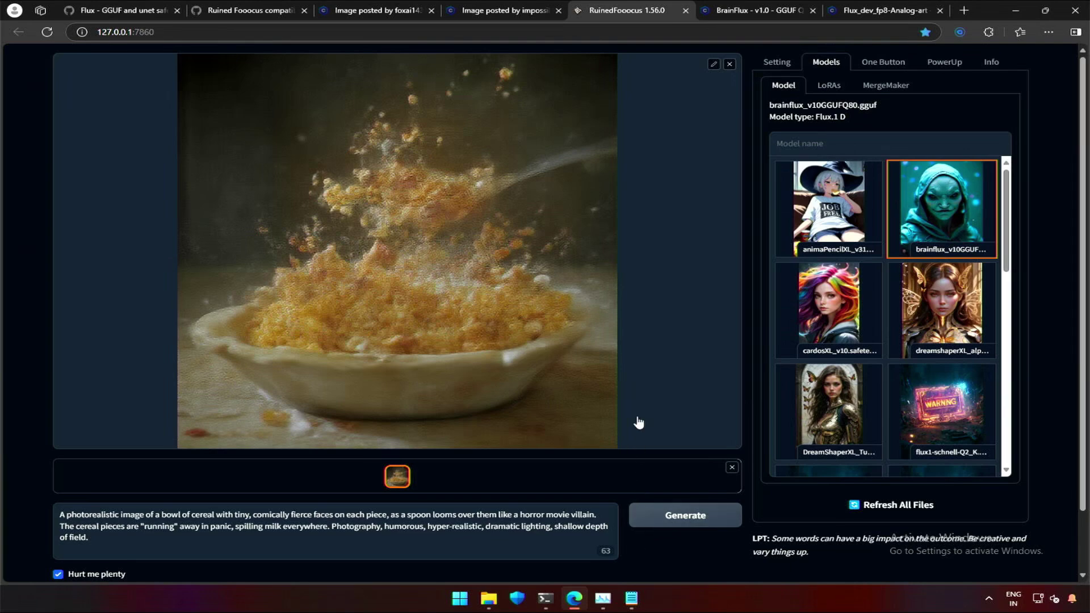
On the BrainFlux page, read the description and copy the first sample's generation data.
{"action": "key", "text": "ctrl+Tab"}
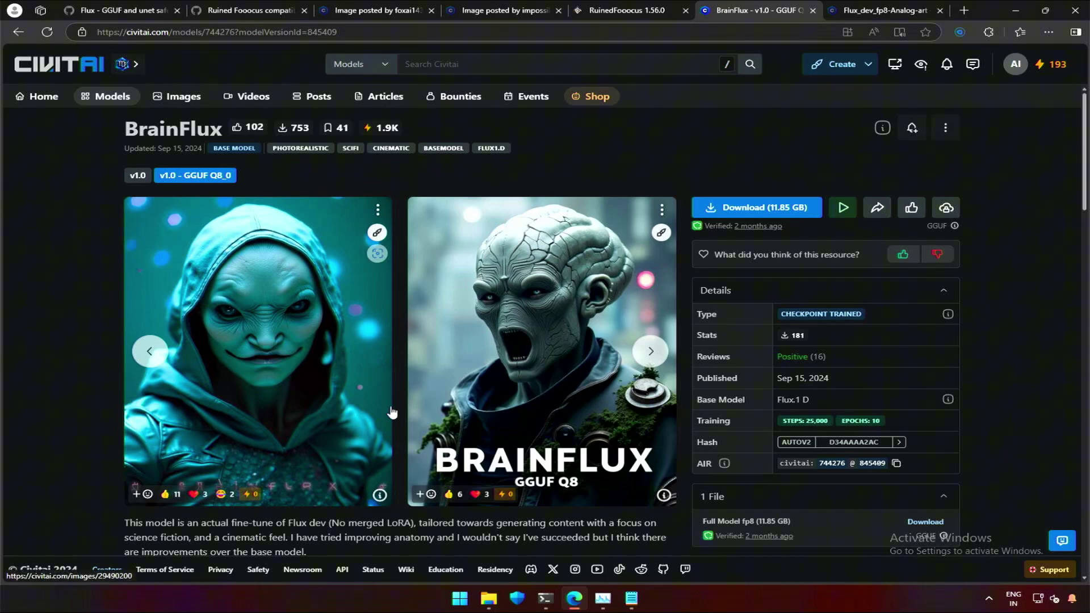
{"action": "scroll", "coordinate": [392, 413], "scroll_direction": "down", "scroll_amount": 1}
{"action": "scroll", "coordinate": [392, 412], "scroll_direction": "down", "scroll_amount": 5}
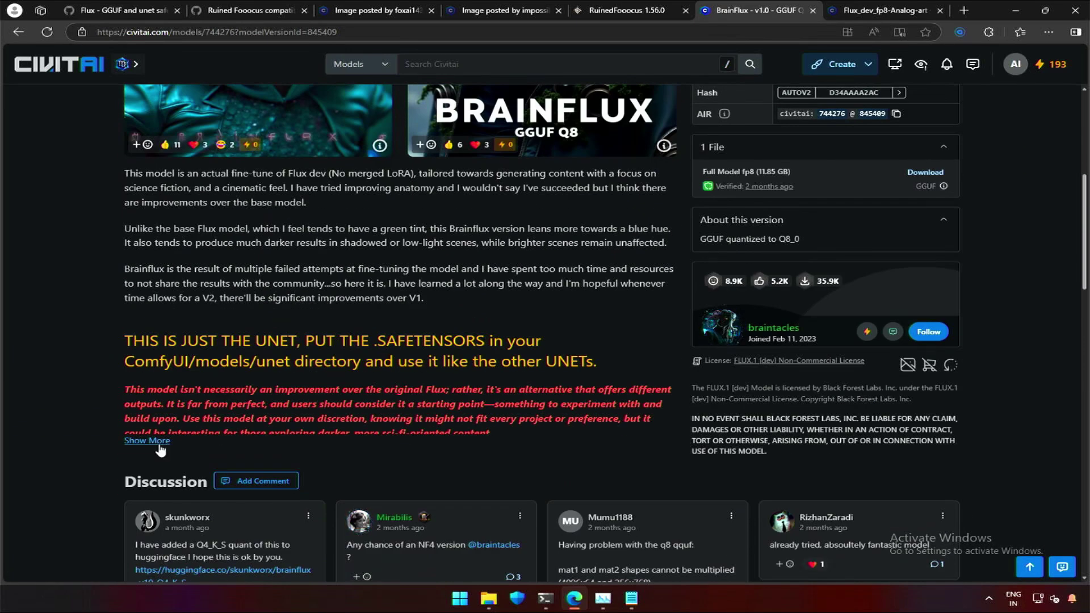
{"action": "left_click", "coordinate": [161, 441]}
{"action": "scroll", "coordinate": [227, 431], "scroll_direction": "down", "scroll_amount": 5}
{"action": "scroll", "coordinate": [230, 409], "scroll_direction": "up", "scroll_amount": 2}
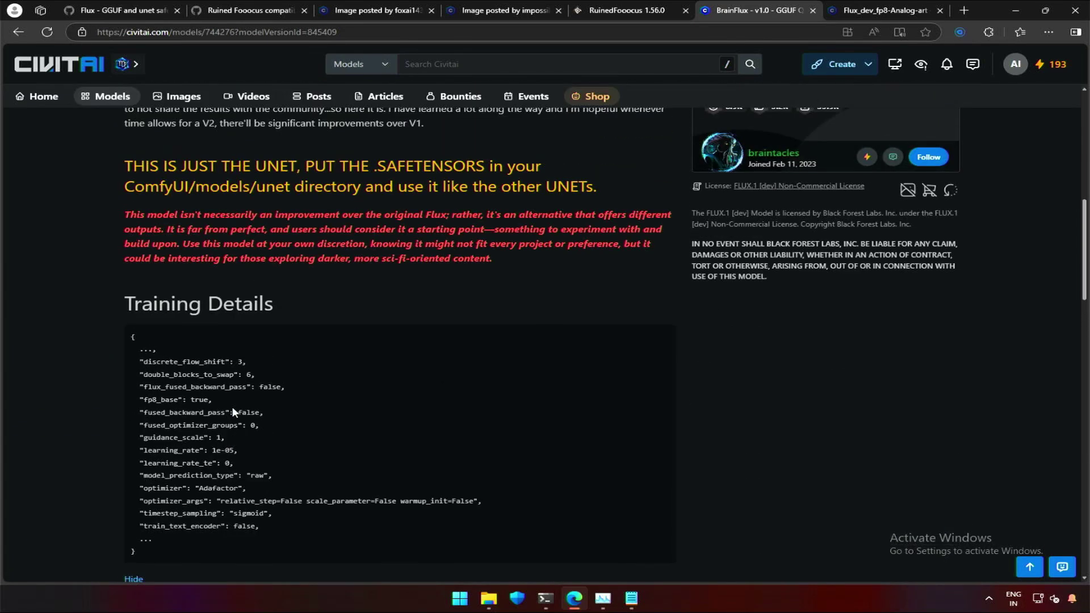
{"action": "scroll", "coordinate": [232, 409], "scroll_direction": "up", "scroll_amount": 3}
{"action": "scroll", "coordinate": [233, 408], "scroll_direction": "up", "scroll_amount": 1}
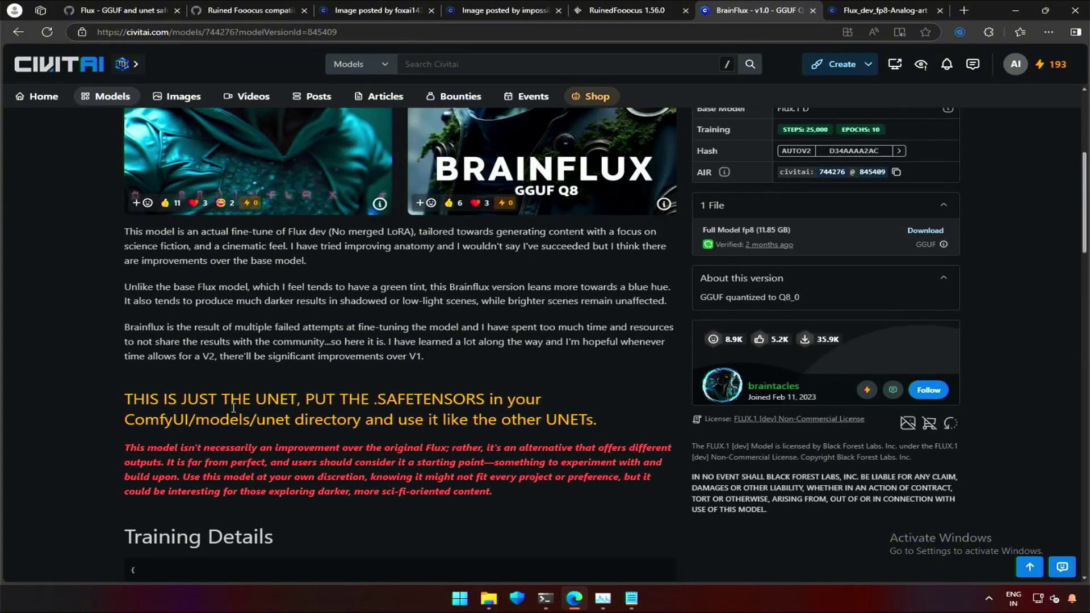
{"action": "scroll", "coordinate": [233, 408], "scroll_direction": "up", "scroll_amount": 1}
{"action": "left_click", "coordinate": [378, 264]}
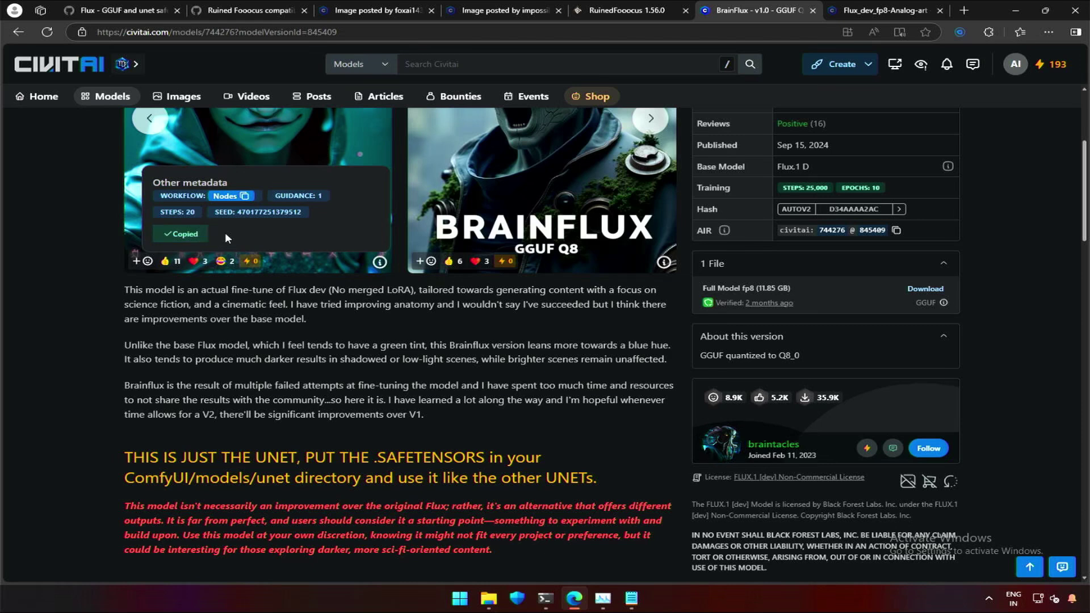
Paste the copied generation settings into the Ruined Fooocus prompt to read the values.
{"action": "left_click", "coordinate": [626, 8]}
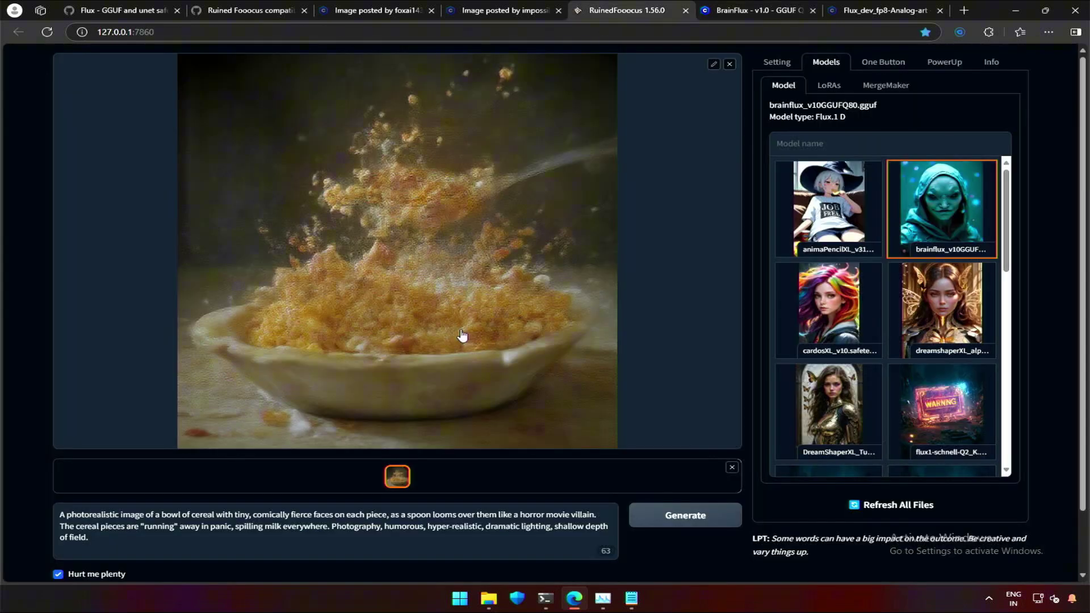
{"action": "key", "text": "Return"}
{"action": "key", "text": "Return"}
{"action": "key", "text": "ctrl+v"}
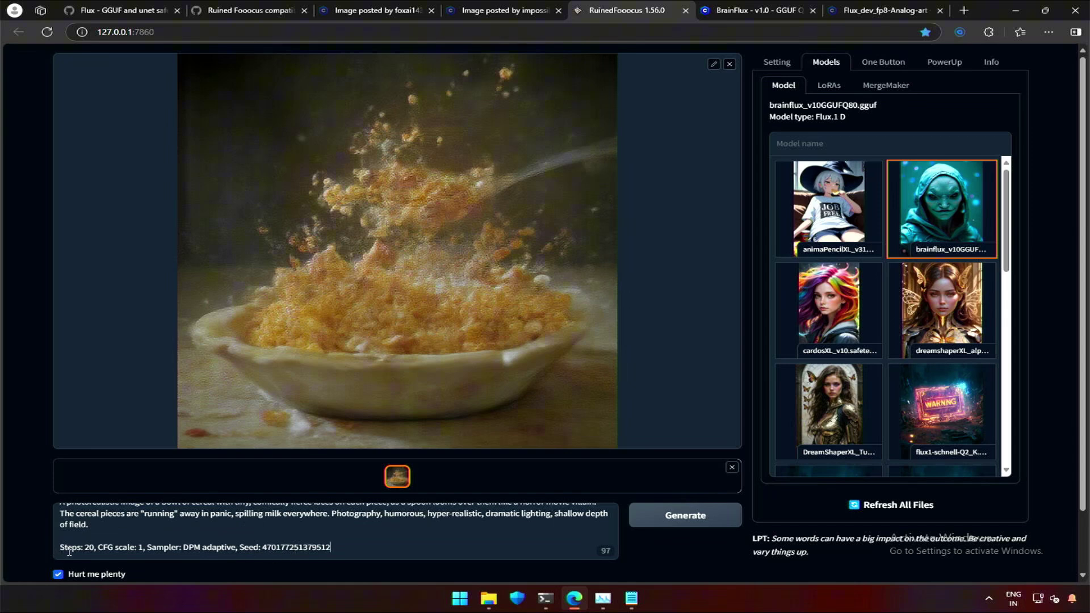
{"action": "left_click_drag", "start_coordinate": [94, 548], "coordinate": [79, 540]}
{"action": "left_click", "coordinate": [140, 547]}
Set the sampler to dpm_adaptive in the Setting tab.
{"action": "left_click", "coordinate": [777, 61]}
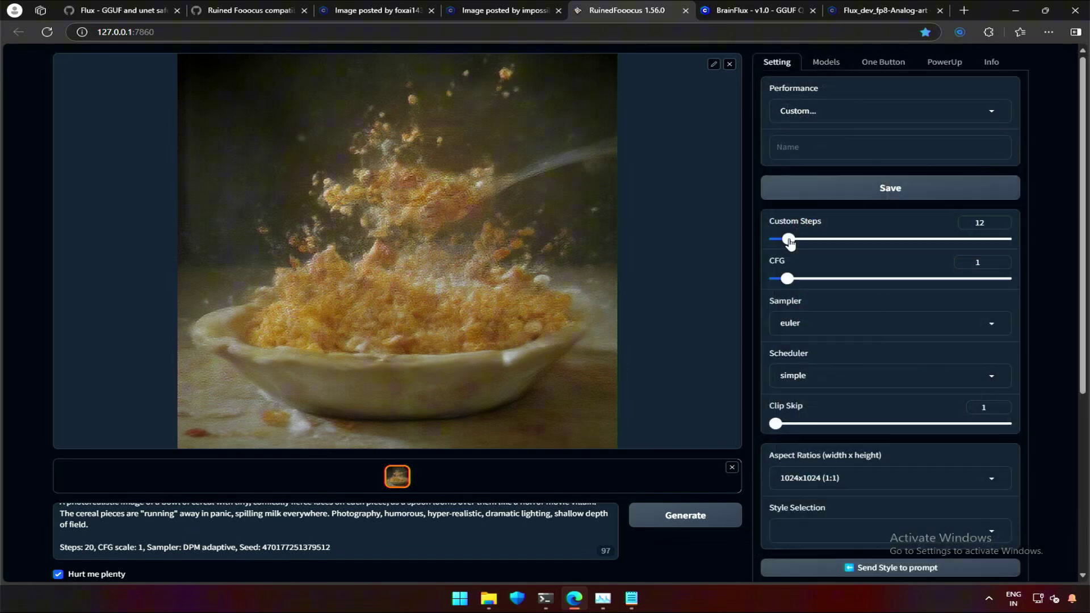
{"action": "left_click", "coordinate": [827, 323]}
{"action": "scroll", "coordinate": [828, 216], "scroll_direction": "down", "scroll_amount": 2}
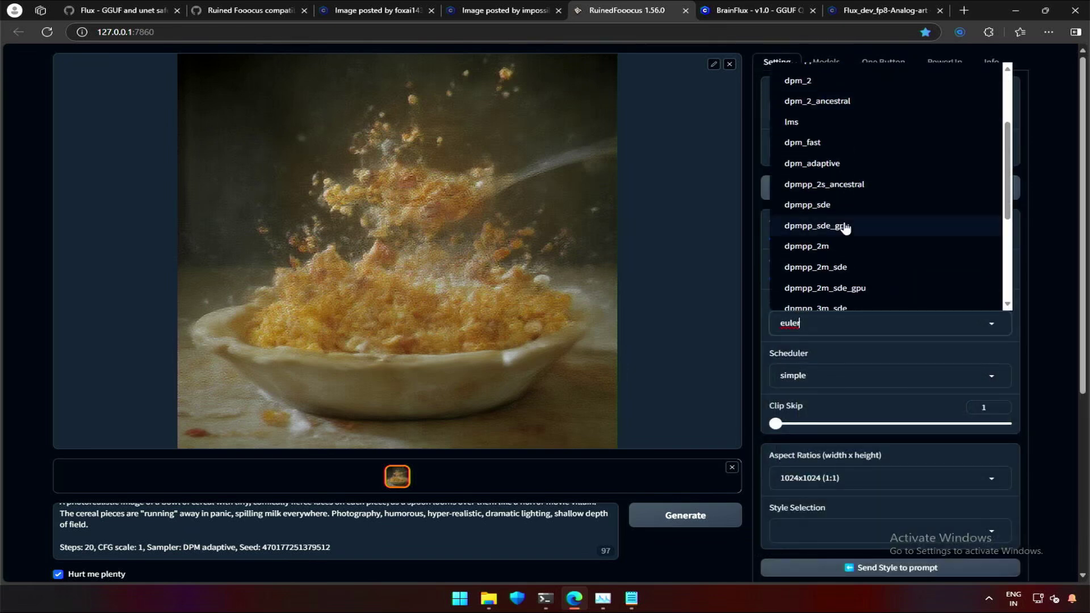
{"action": "left_click", "coordinate": [823, 167]}
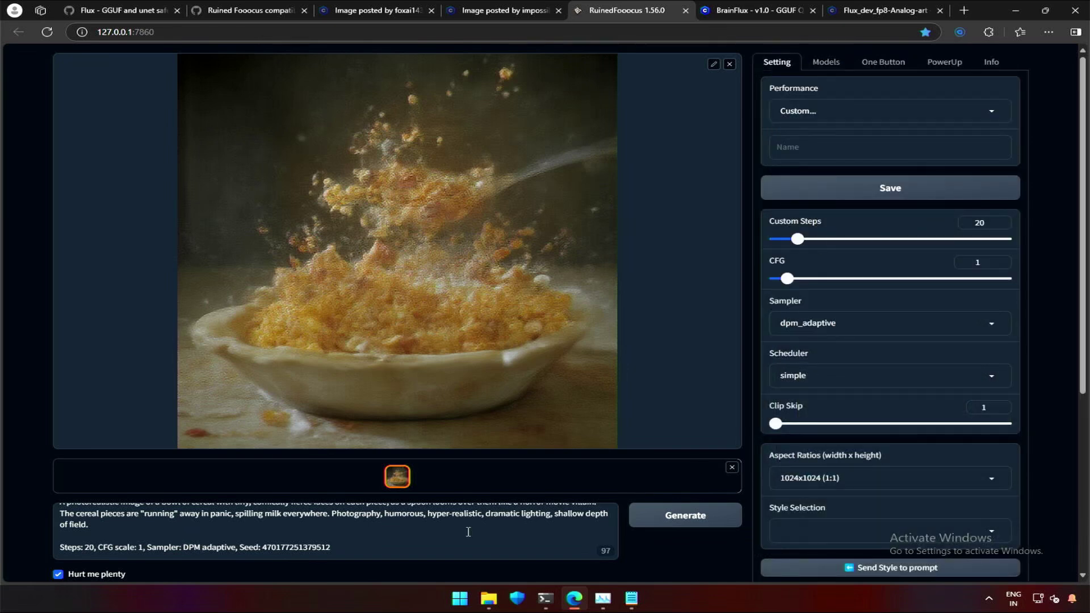
Delete the pasted settings line from the prompt and generate the cereal image.
{"action": "left_click_drag", "start_coordinate": [423, 546], "coordinate": [54, 549]}
{"action": "key", "text": "BackSpace"}
{"action": "left_click", "coordinate": [682, 519]}
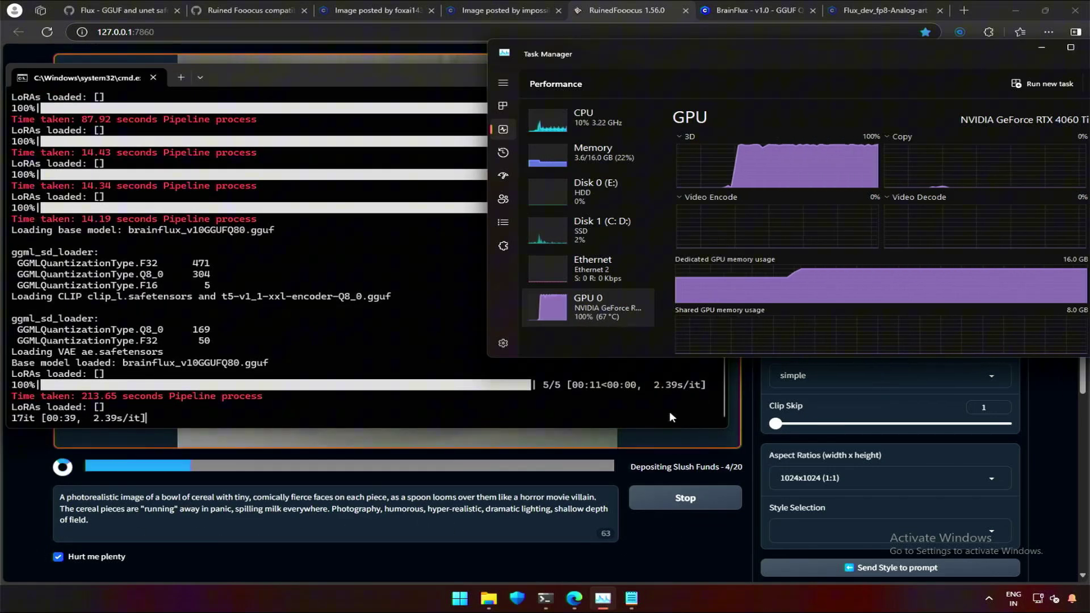
{"action": "left_click", "coordinate": [629, 560]}
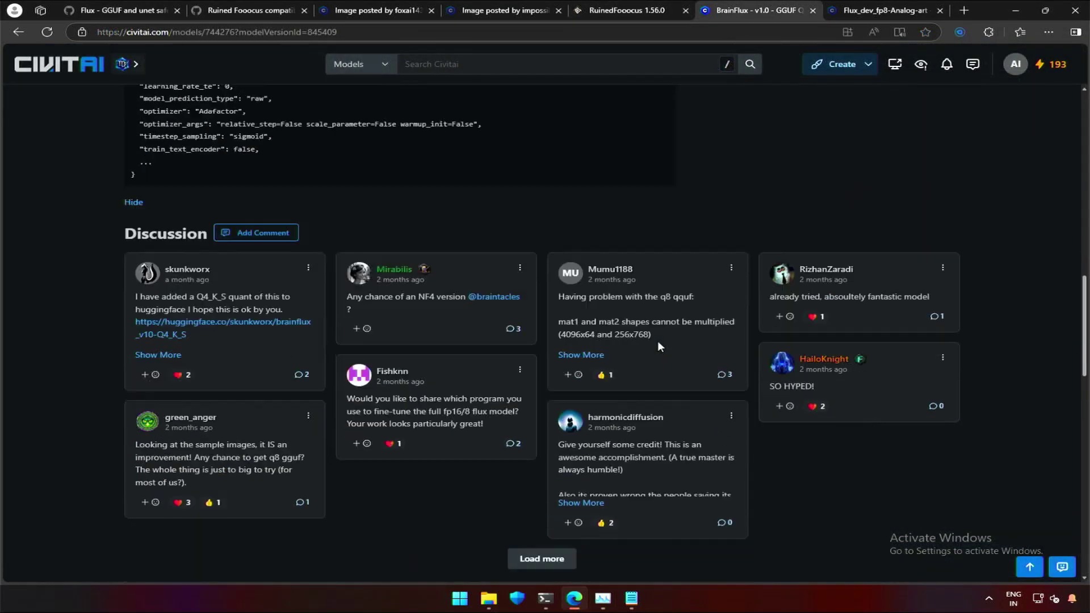
Copy a Civitai gallery image's generation data and paste it after the Fooocus prompt.
{"action": "scroll", "coordinate": [657, 341], "scroll_direction": "down", "scroll_amount": 6}
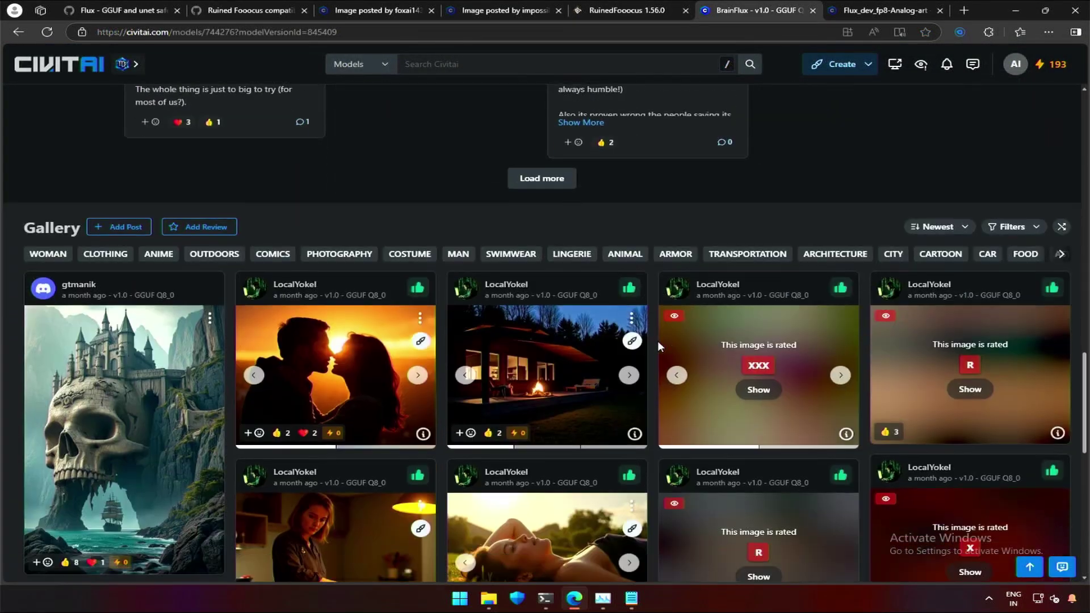
{"action": "scroll", "coordinate": [540, 369], "scroll_direction": "down", "scroll_amount": 1}
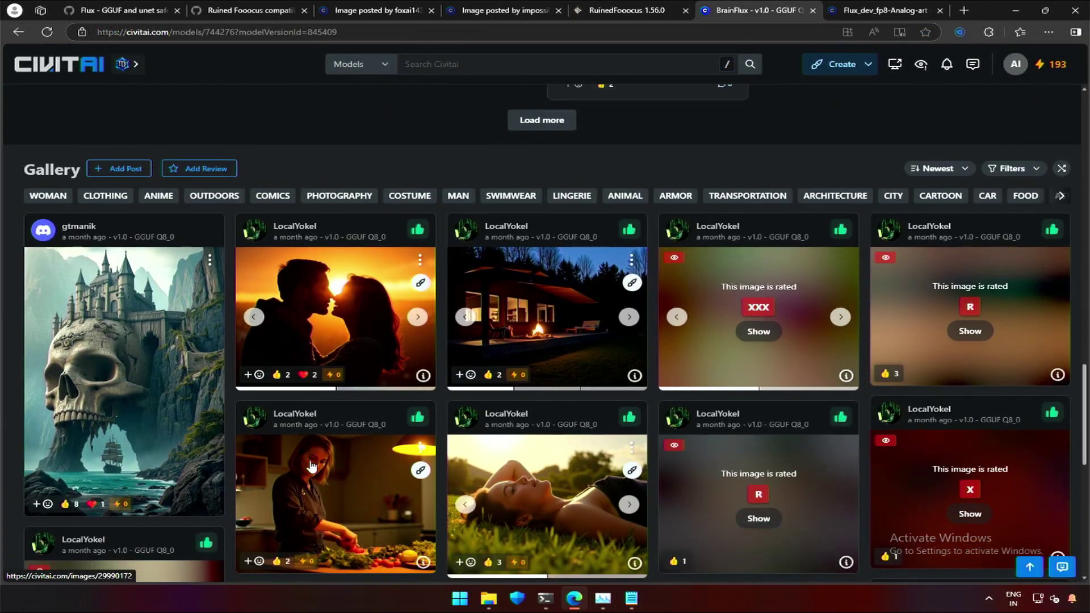
{"action": "left_click", "coordinate": [423, 375]}
{"action": "left_click", "coordinate": [253, 348]}
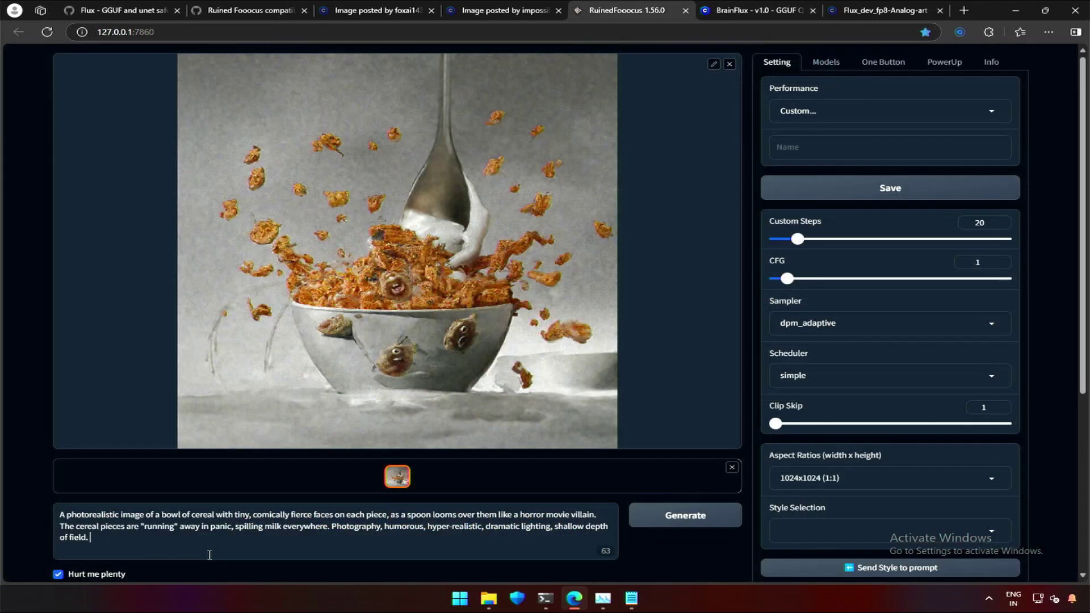
{"action": "key", "text": "ctrl+v"}
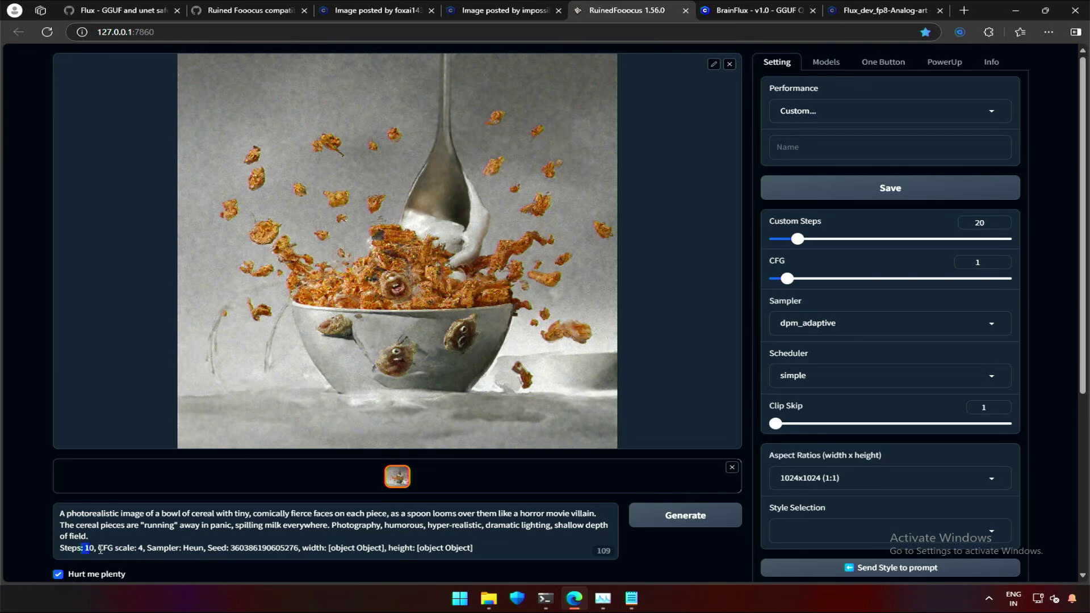
Set Steps to 10, CFG to 4 and the sampler to heun.
{"action": "left_click_drag", "start_coordinate": [798, 238], "coordinate": [785, 238]}
{"action": "left_click_drag", "start_coordinate": [795, 280], "coordinate": [820, 278]}
{"action": "left_click", "coordinate": [908, 323]}
{"action": "scroll", "coordinate": [806, 170], "scroll_direction": "up", "scroll_amount": 3}
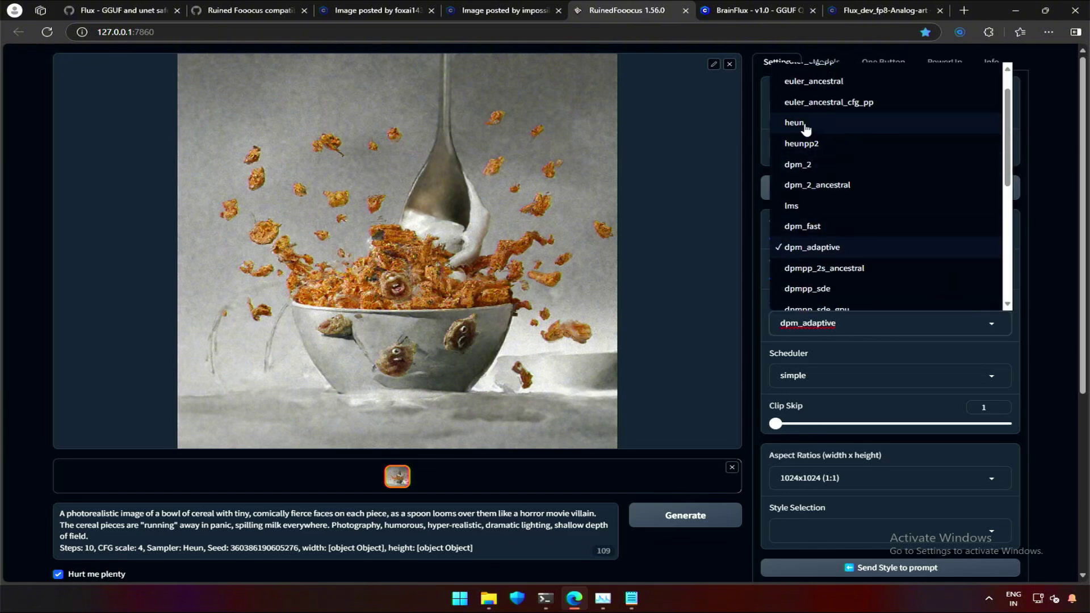
{"action": "left_click", "coordinate": [806, 129]}
Generate the cereal image with the new settings, watching console progress and GPU usage.
{"action": "left_click", "coordinate": [661, 517]}
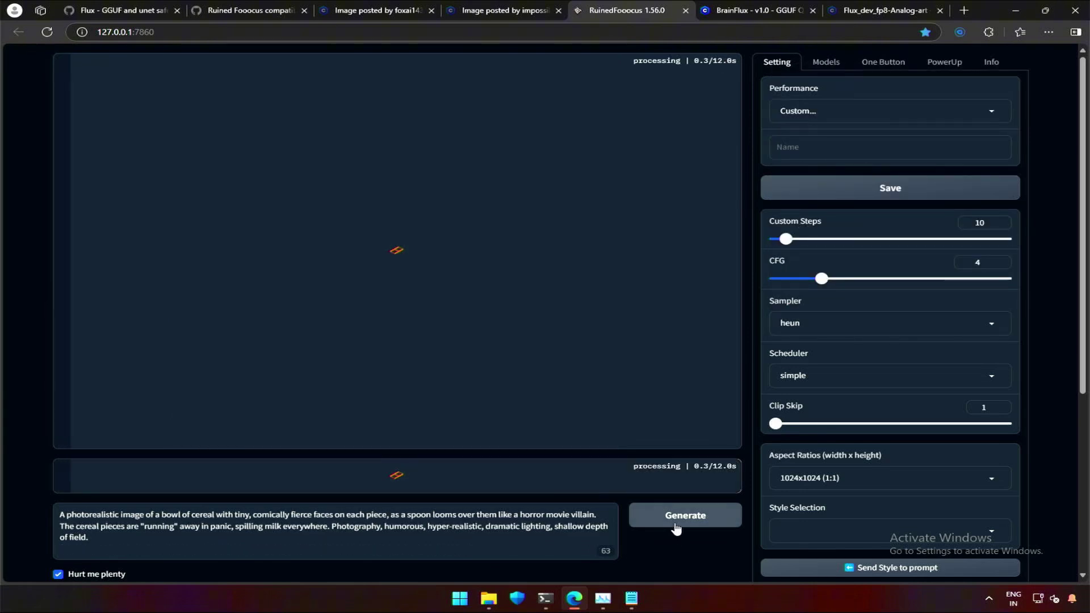
{"action": "left_click", "coordinate": [596, 599]}
{"action": "left_click", "coordinate": [597, 599]}
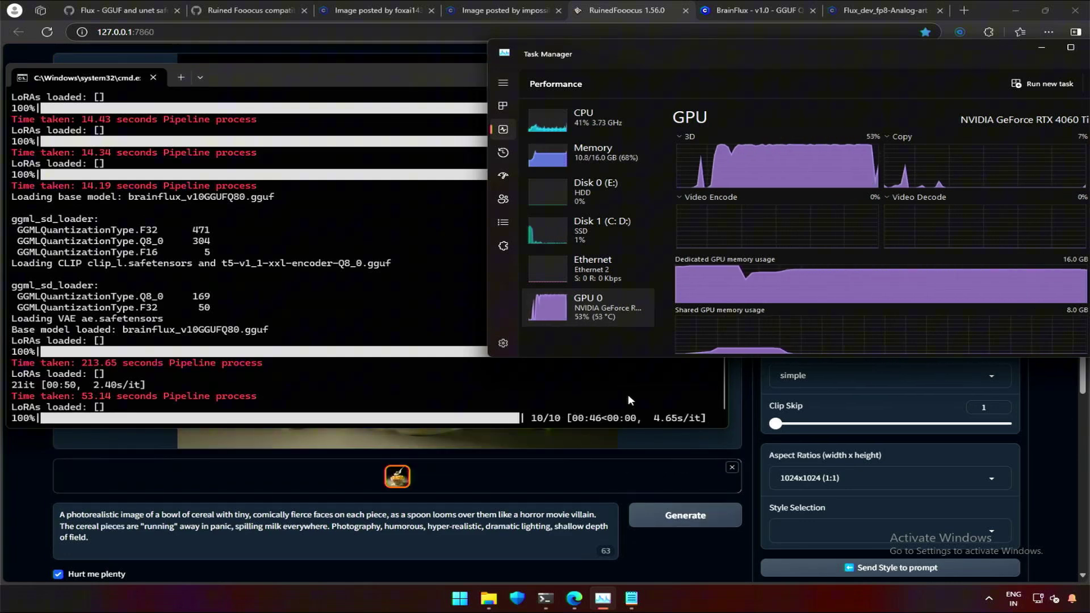
{"action": "left_click", "coordinate": [650, 543]}
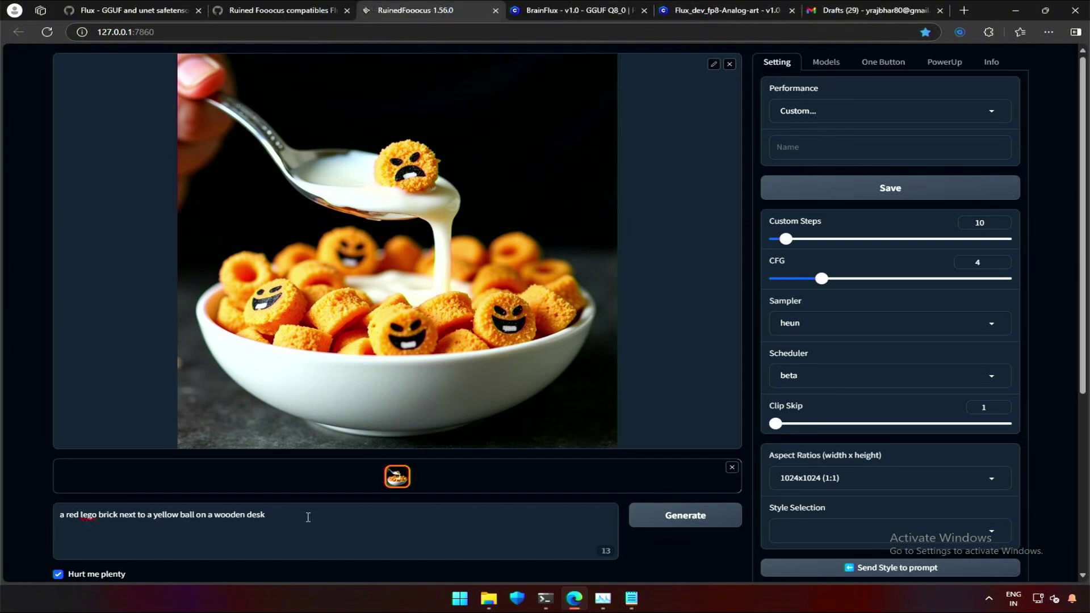
Generate the lego brick and yellow ball image, then again with ', a wooden chair at the back'.
{"action": "left_click", "coordinate": [695, 521]}
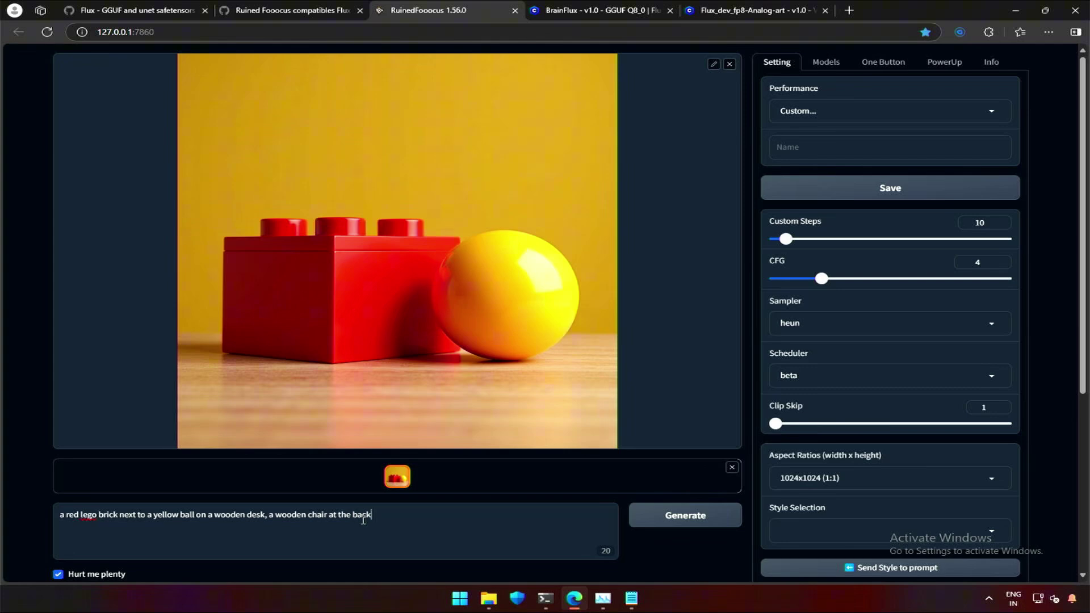
{"action": "left_click", "coordinate": [672, 520]}
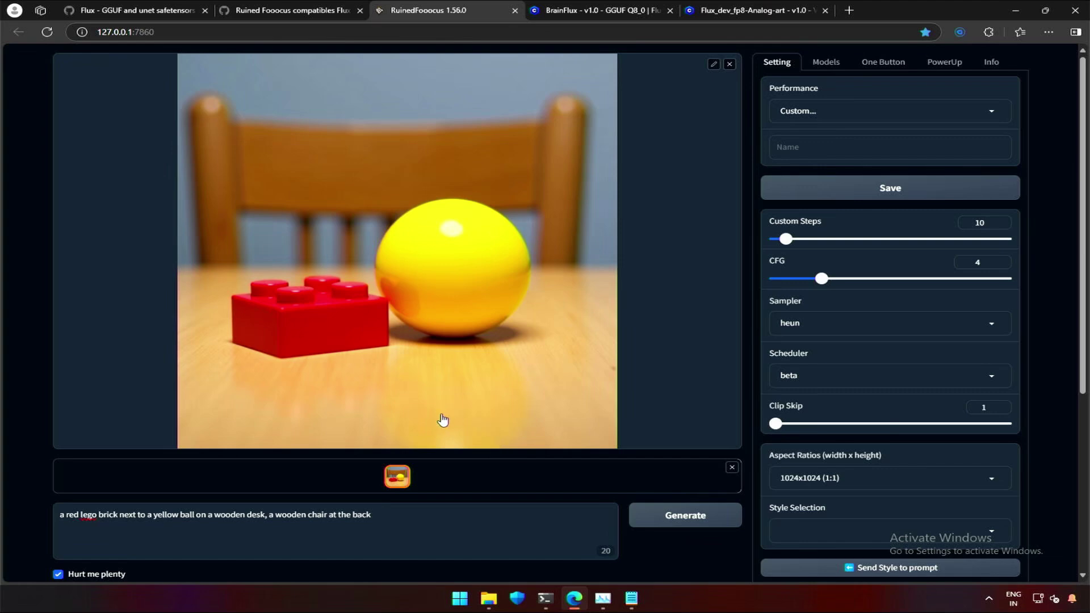
Switch the model to flux1-schnell-Q8_0 and generate the lego scene.
{"action": "scroll", "coordinate": [895, 433], "scroll_direction": "down", "scroll_amount": 3}
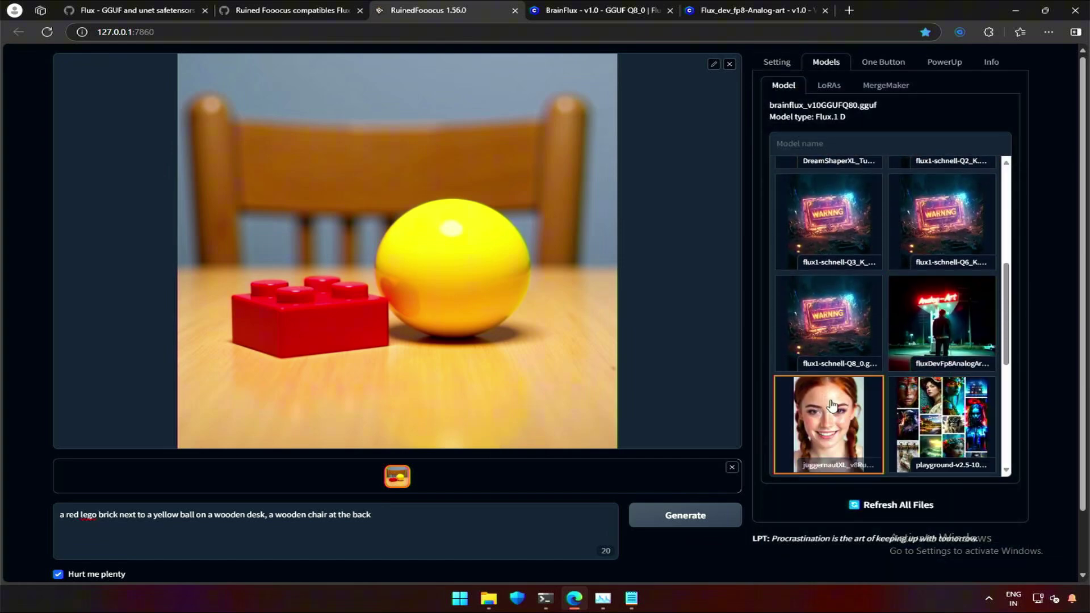
{"action": "left_click", "coordinate": [834, 341]}
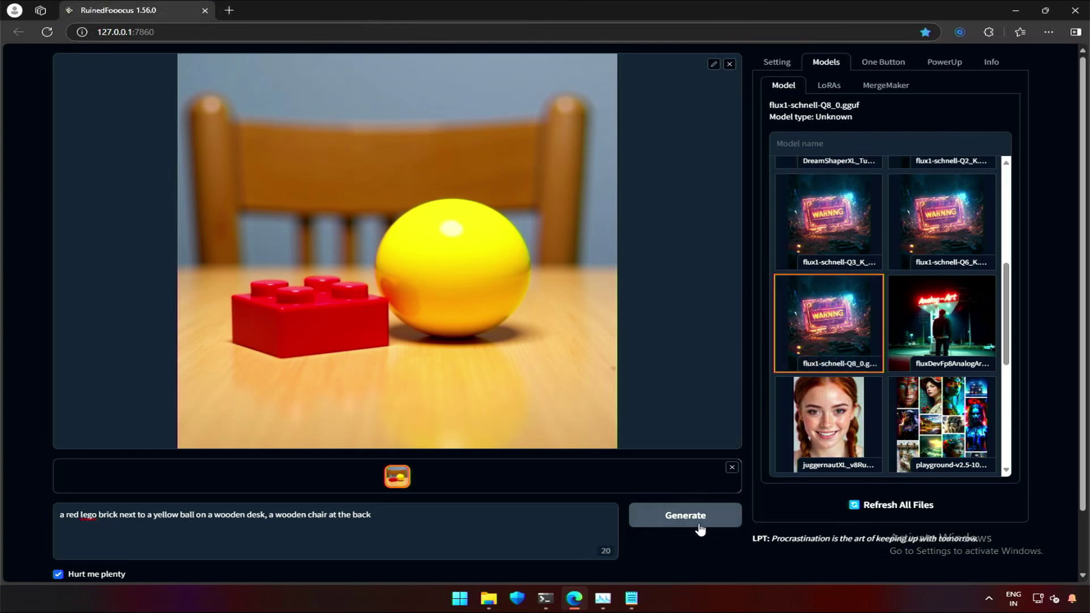
{"action": "left_click", "coordinate": [699, 521]}
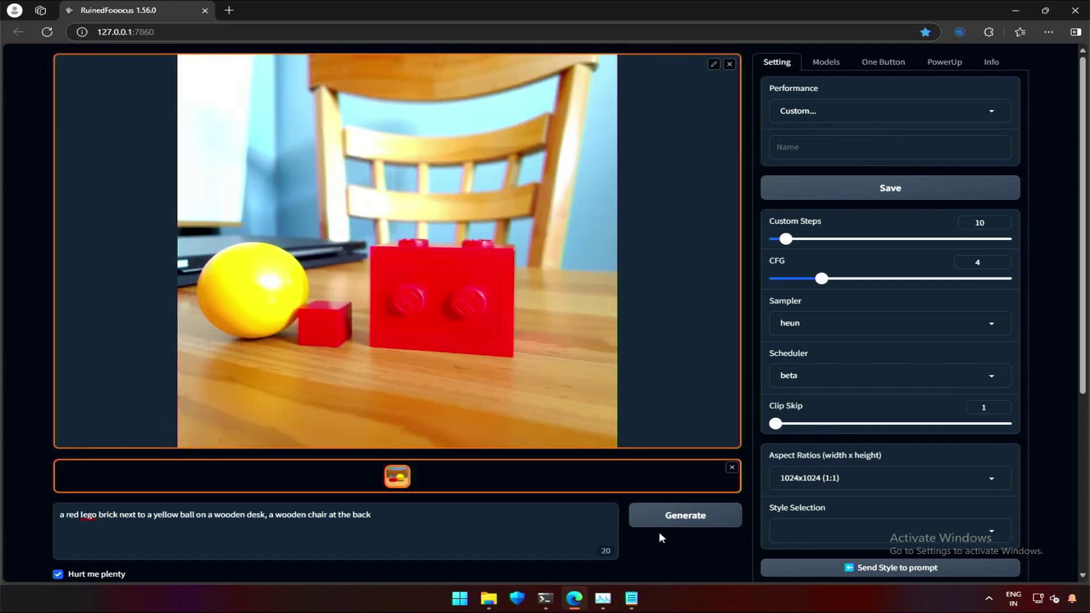
Set the sampler to euler and scheduler to simple, then regenerate the lego scene.
{"action": "left_click", "coordinate": [811, 326]}
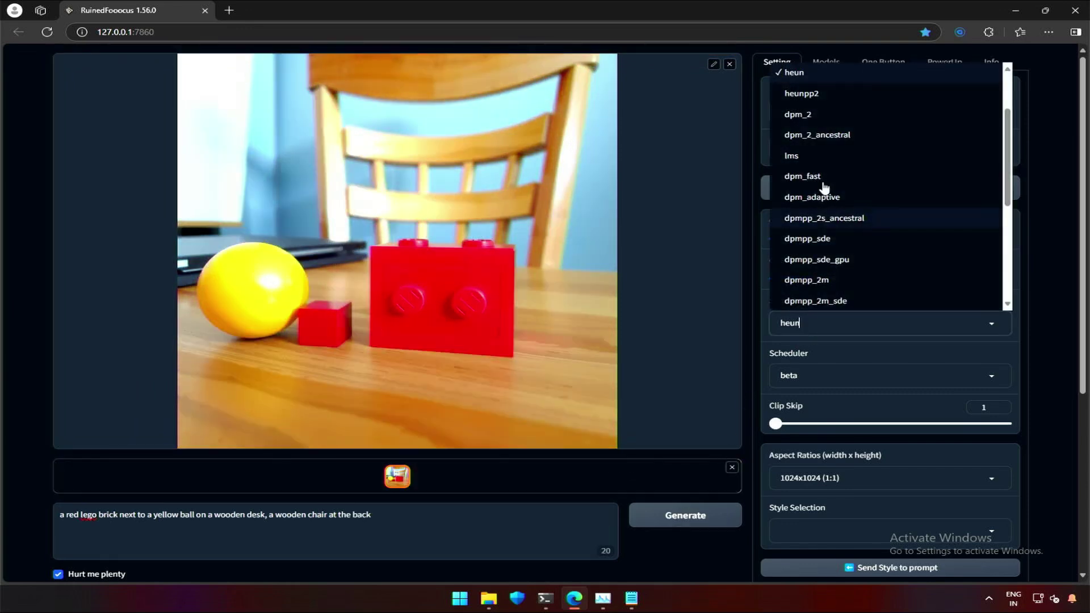
{"action": "scroll", "coordinate": [809, 141], "scroll_direction": "up", "scroll_amount": 2}
{"action": "left_click", "coordinate": [809, 73]}
{"action": "left_click", "coordinate": [817, 375]}
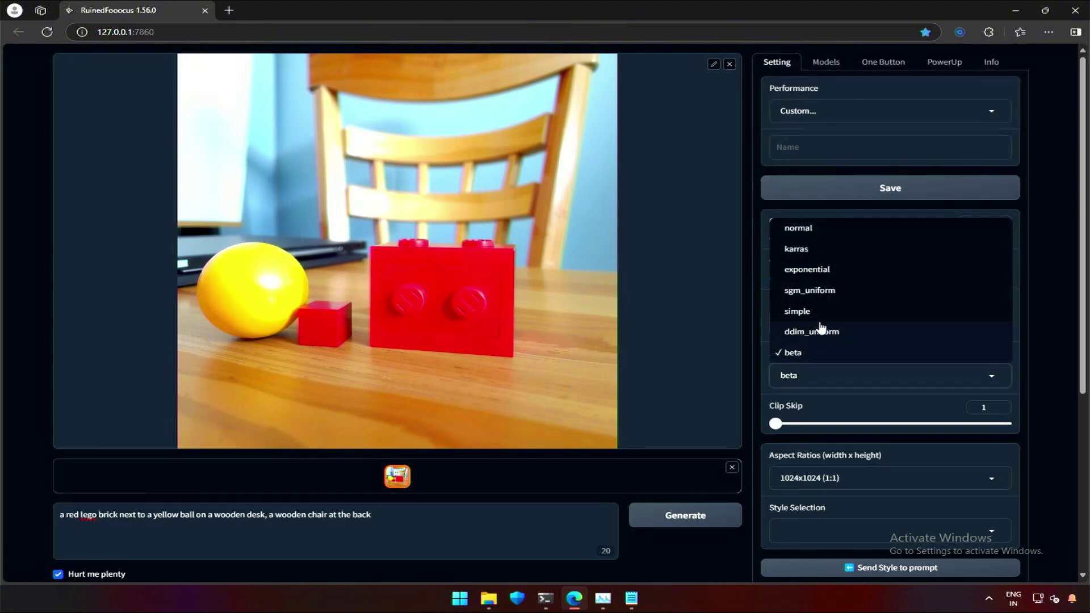
{"action": "left_click", "coordinate": [820, 311]}
{"action": "left_click", "coordinate": [676, 525]}
{"action": "key", "text": "alt+Tab"}
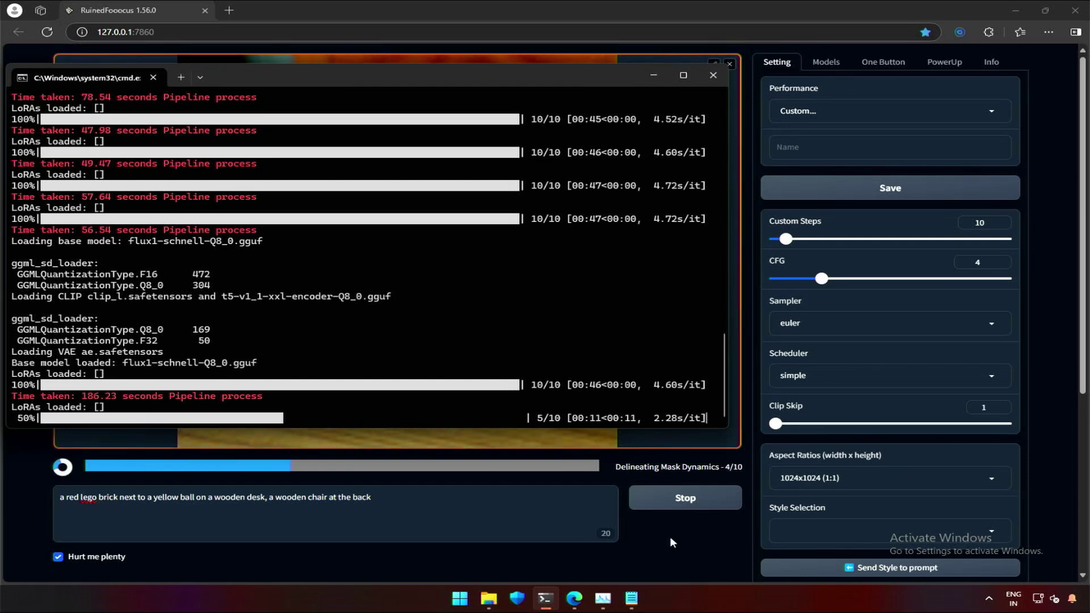
{"action": "key", "text": "alt+Tab"}
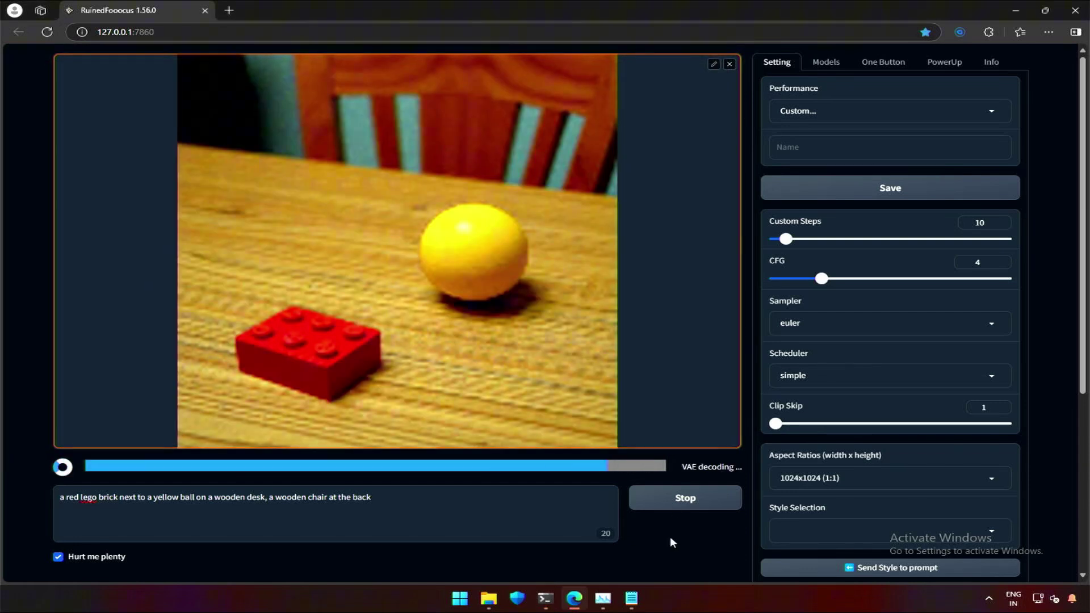